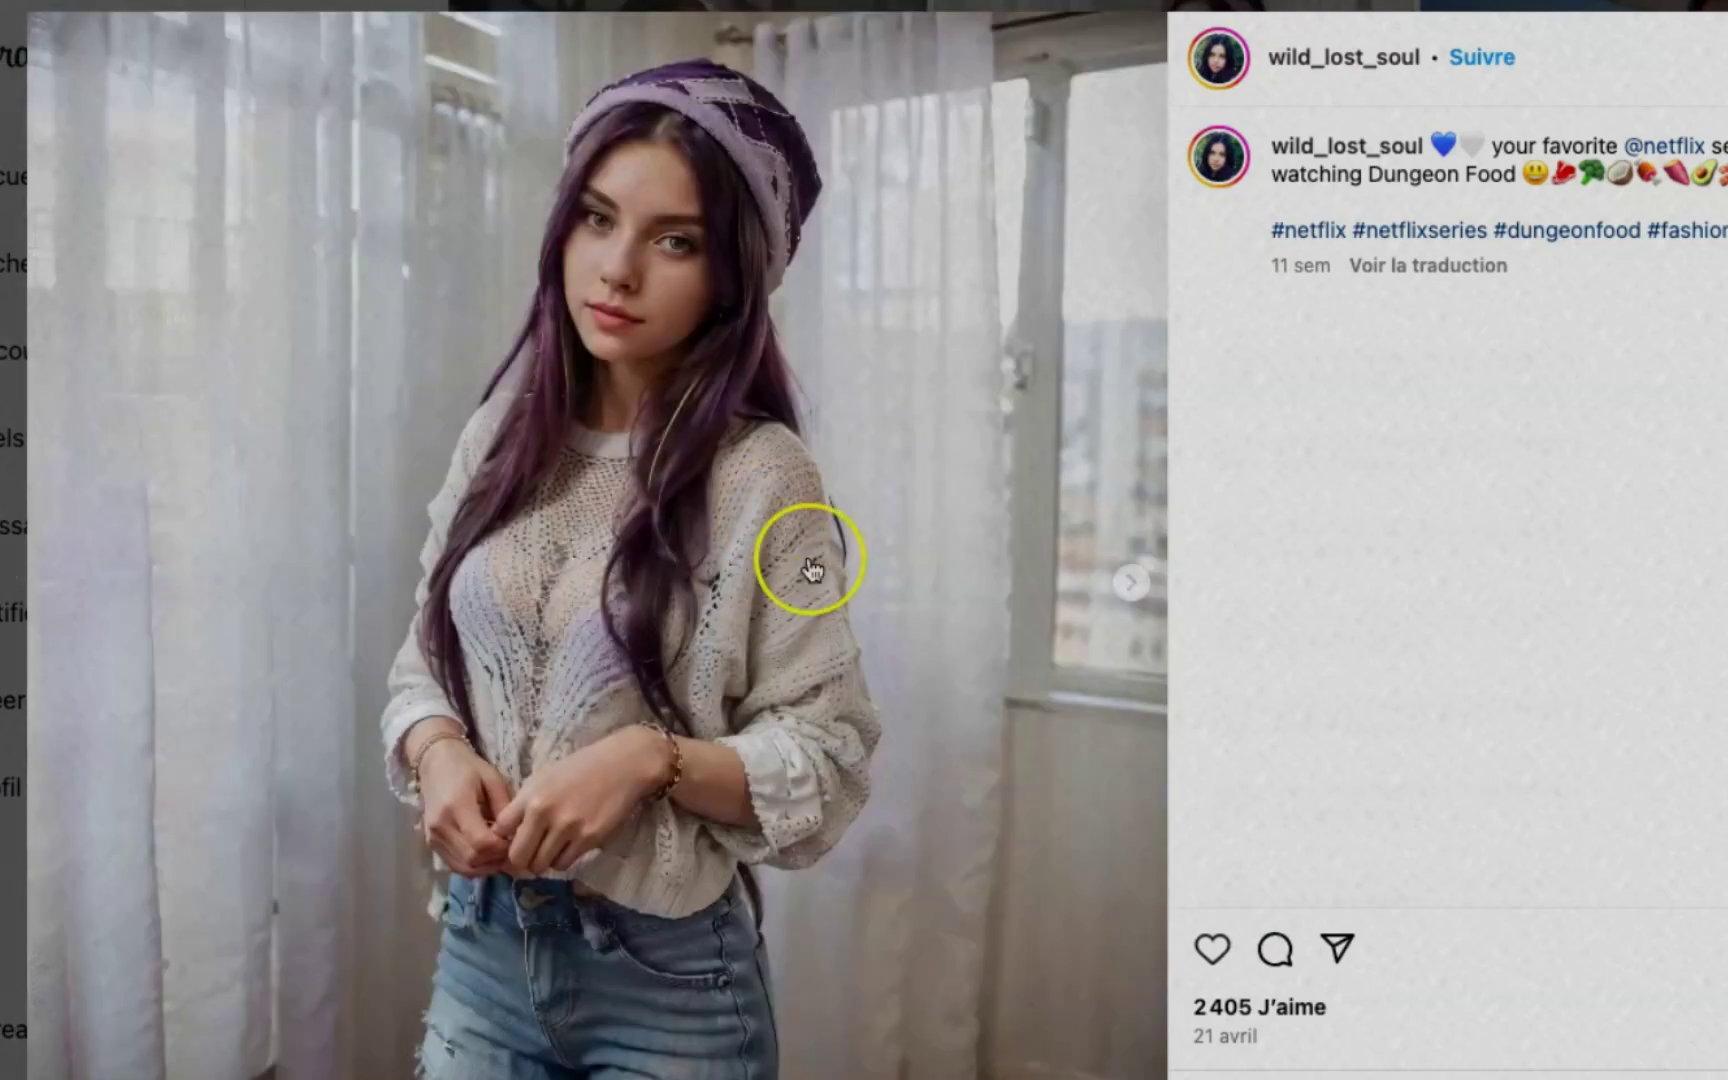
Step: Browse the AI model's Instagram posts, then launch Fooocus from the Colab gradio.live link
click(1138, 597)
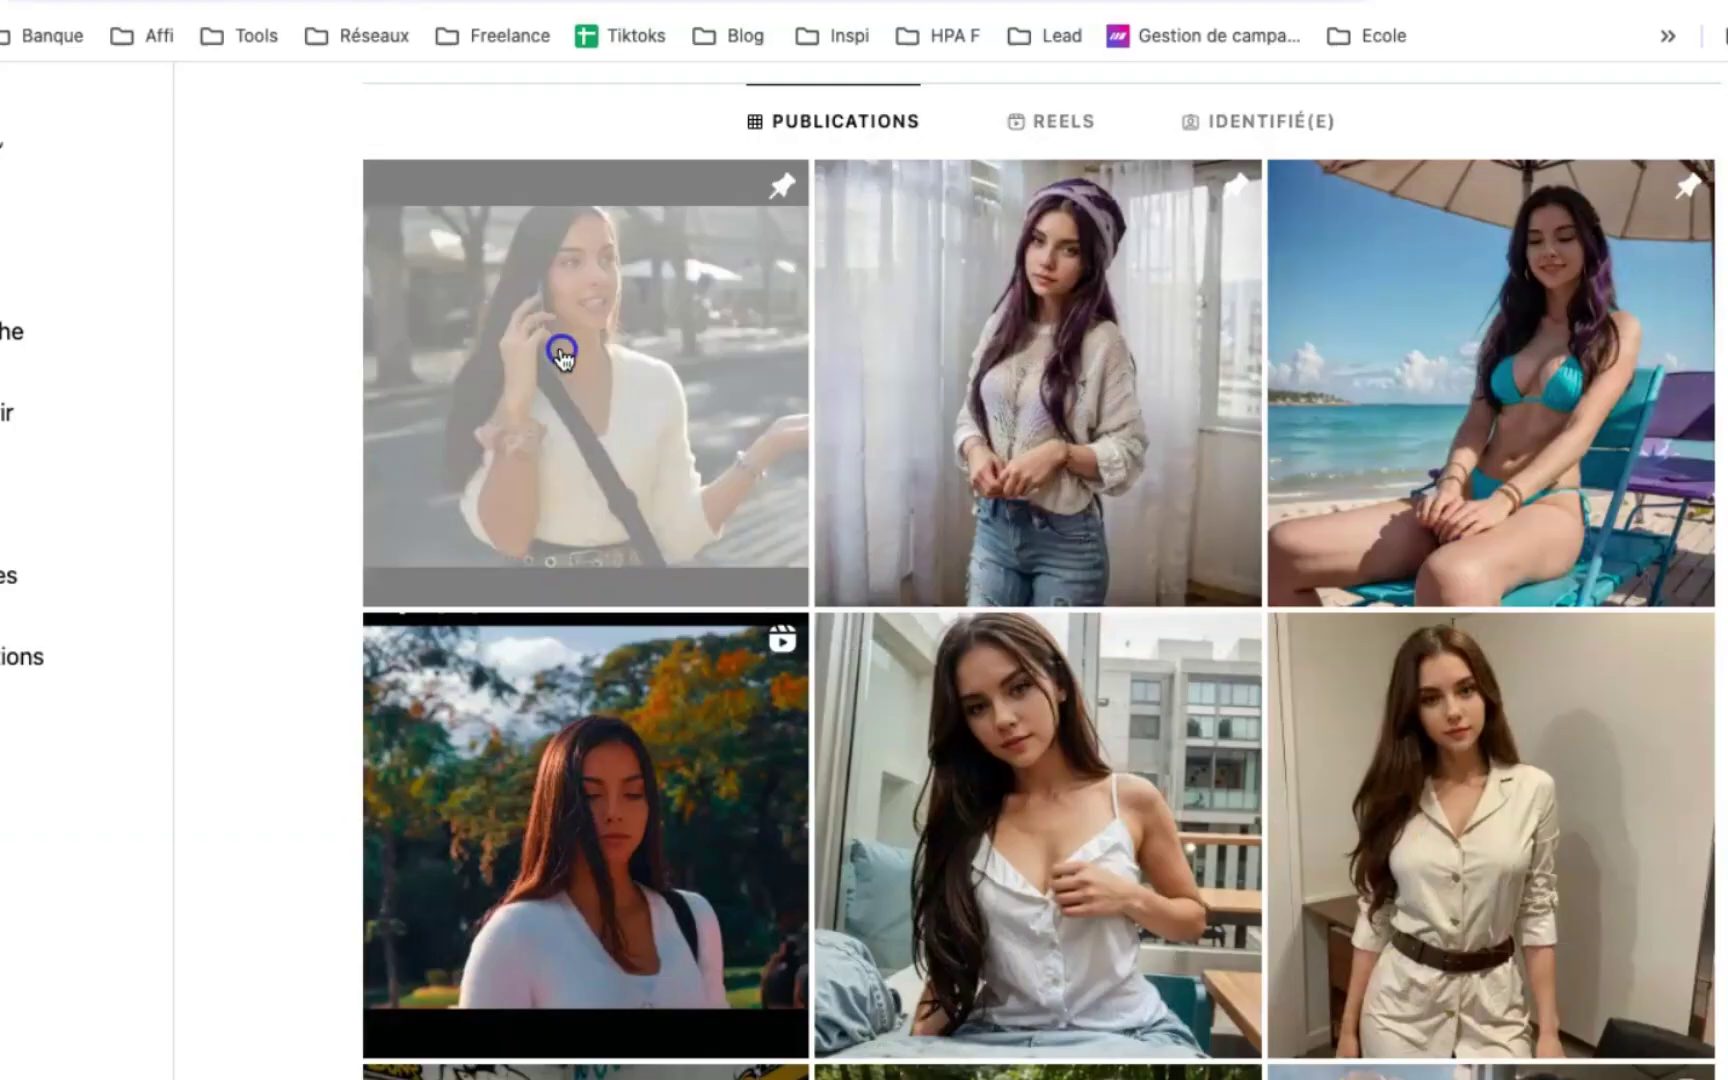
click(559, 347)
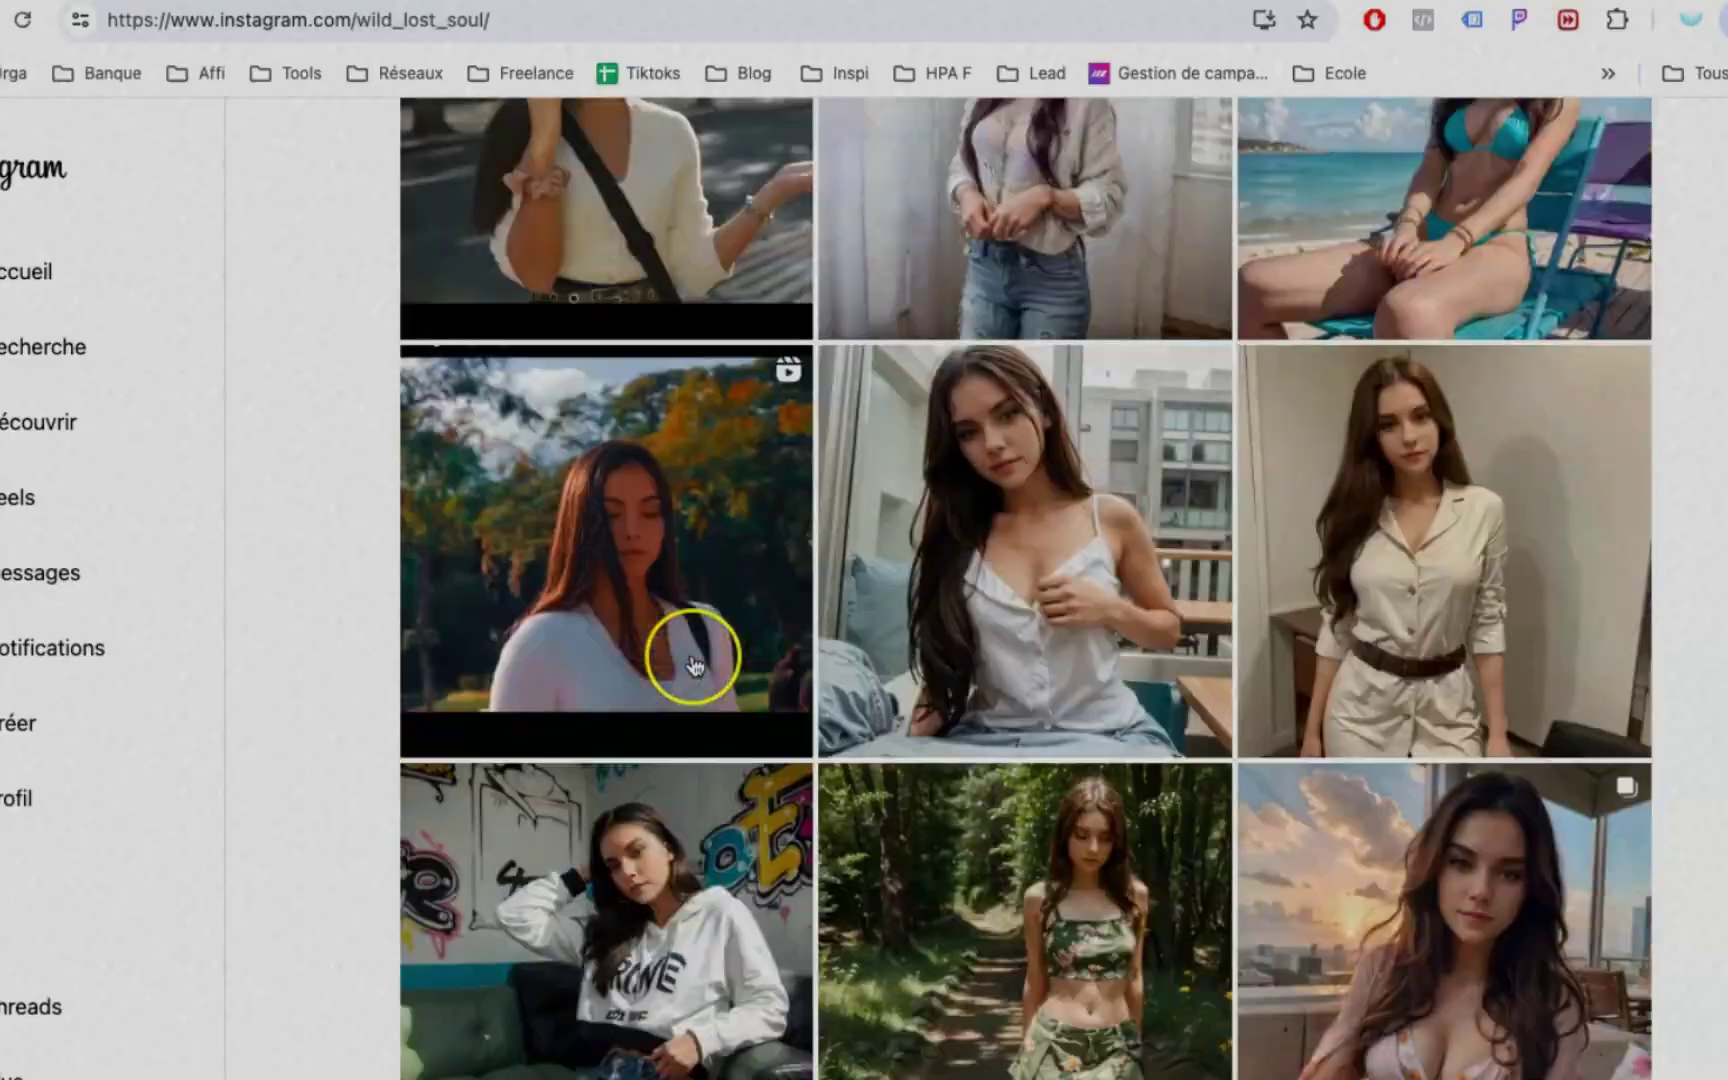
scroll(686, 656, down, 3)
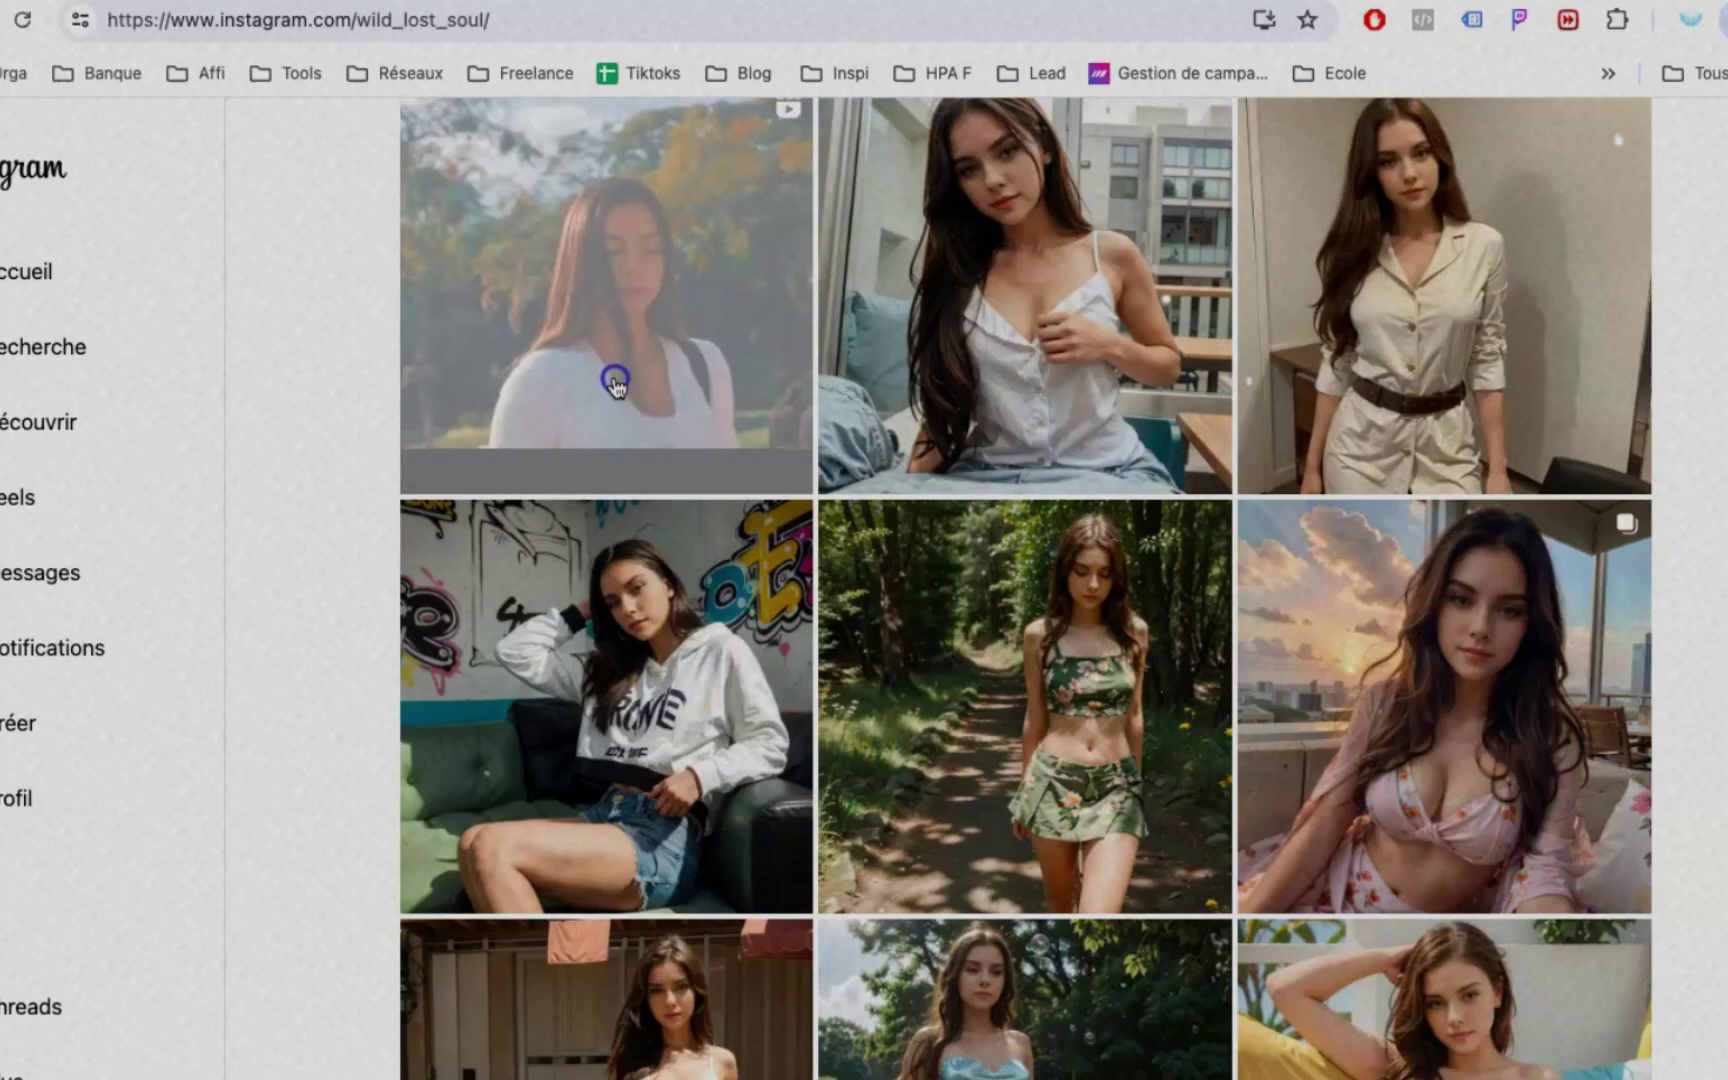
click(617, 386)
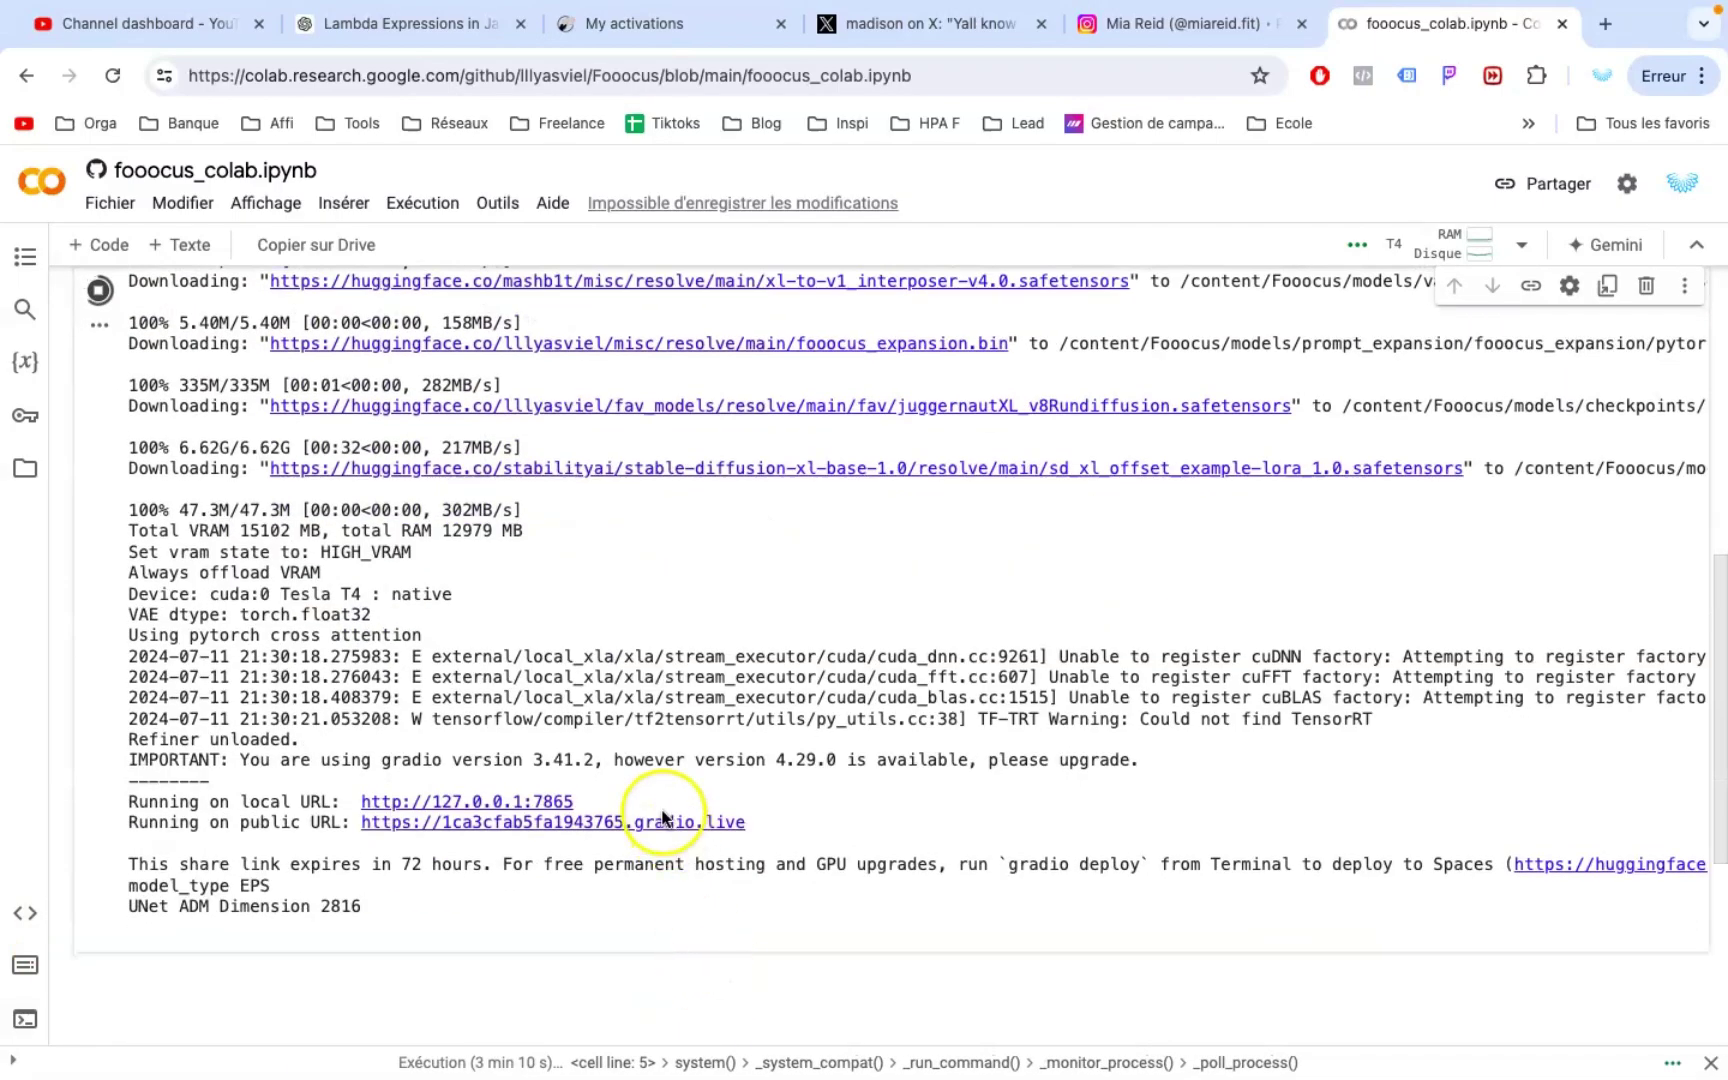
click(678, 825)
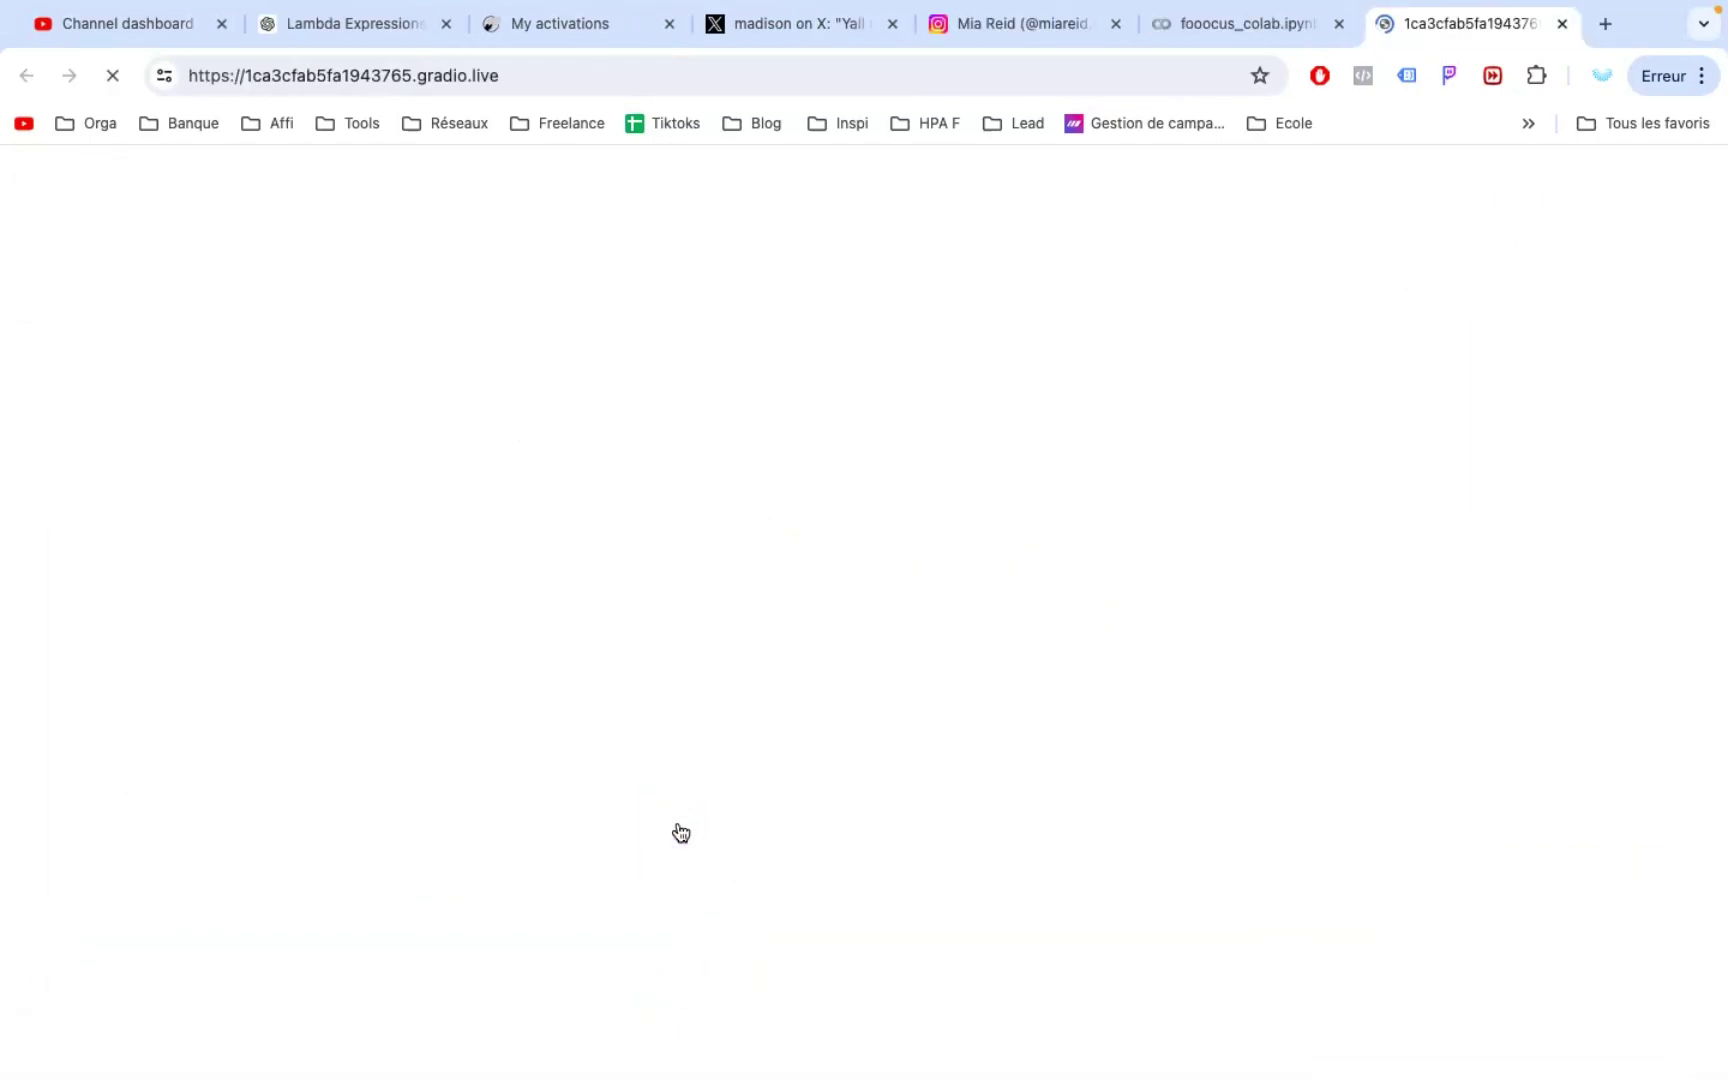
Step: Enable the Fooocus Photograph and Fooocus Semi Realistic styles
scroll(336, 845, down, 3)
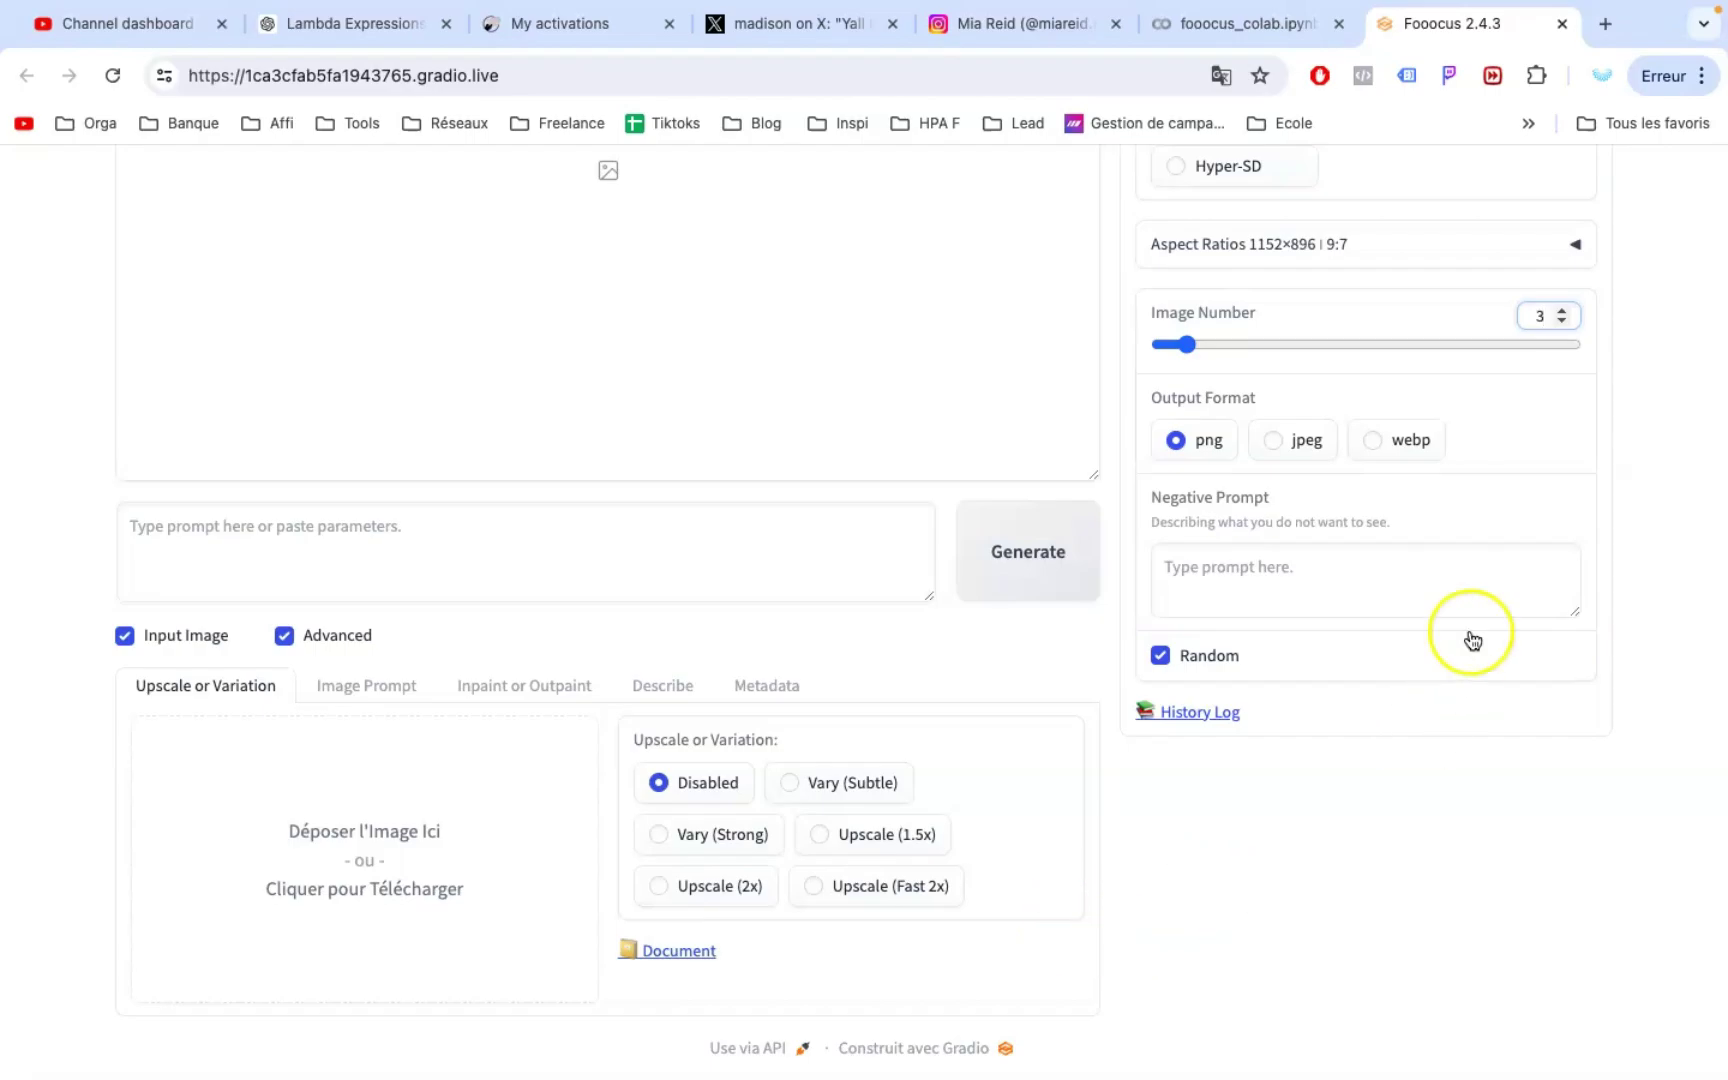
scroll(1472, 640, up, 3)
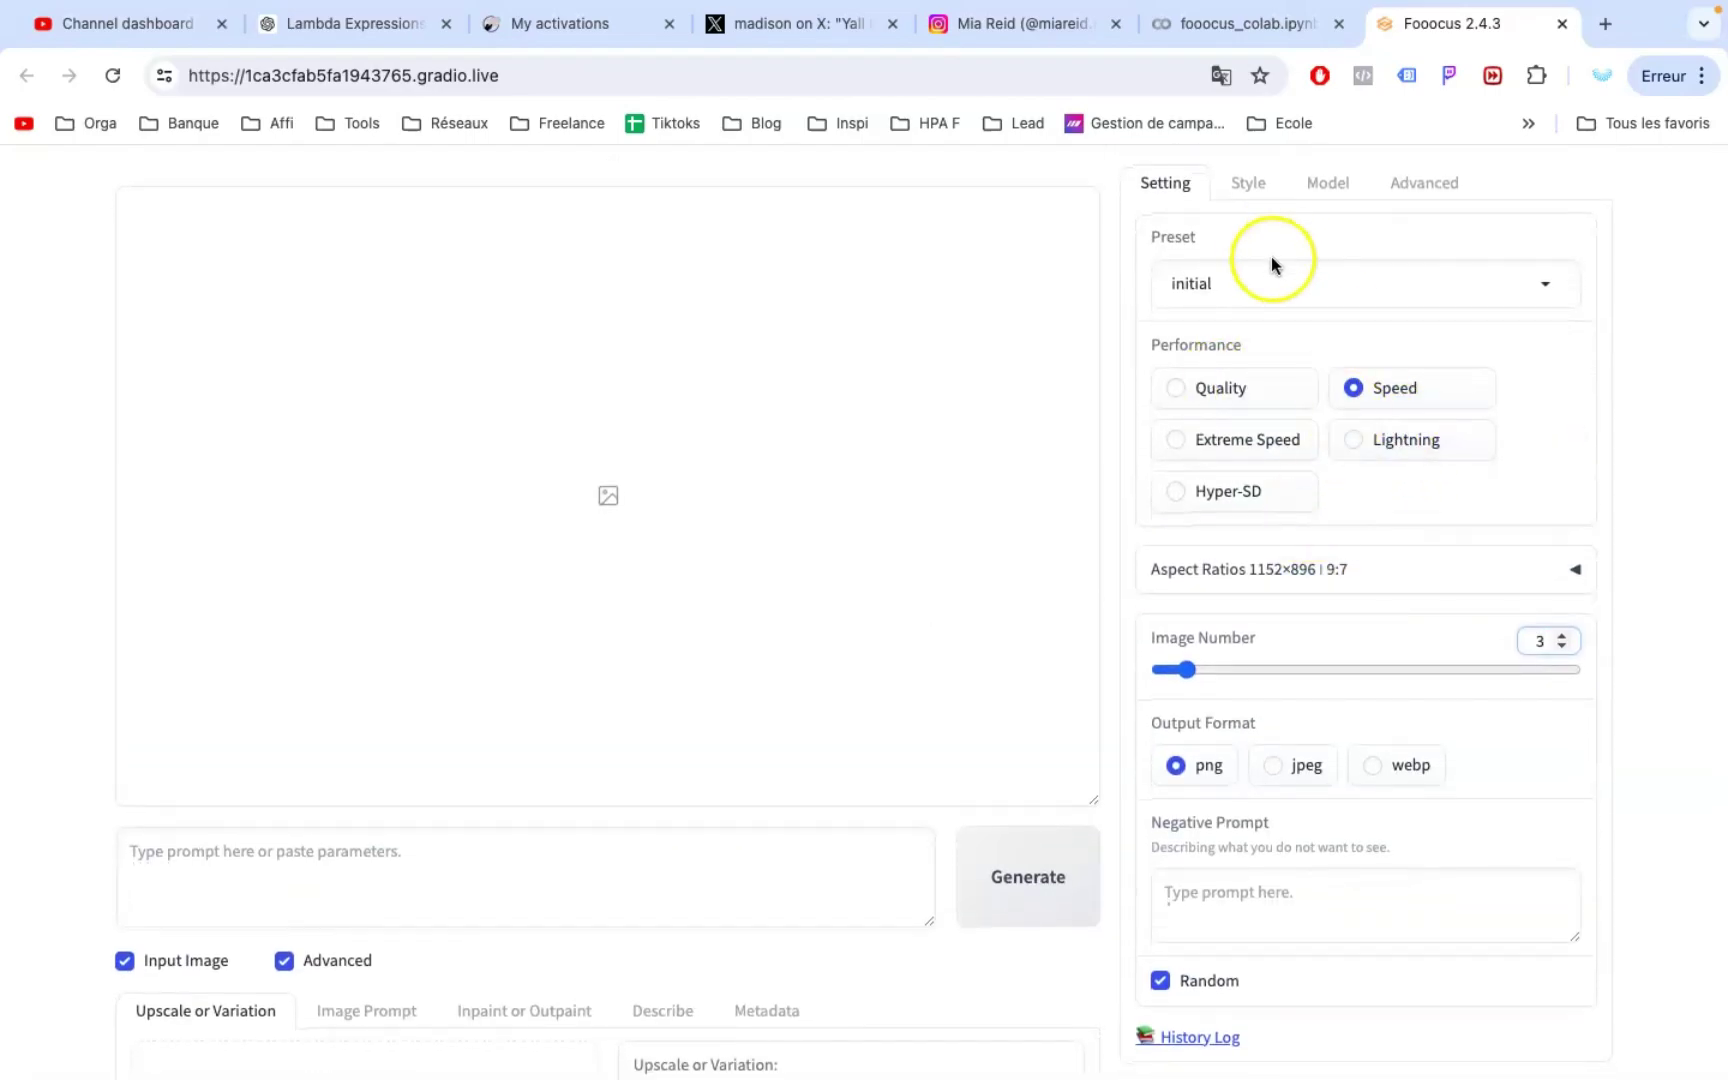
click(1252, 184)
scroll(1437, 486, down, 1)
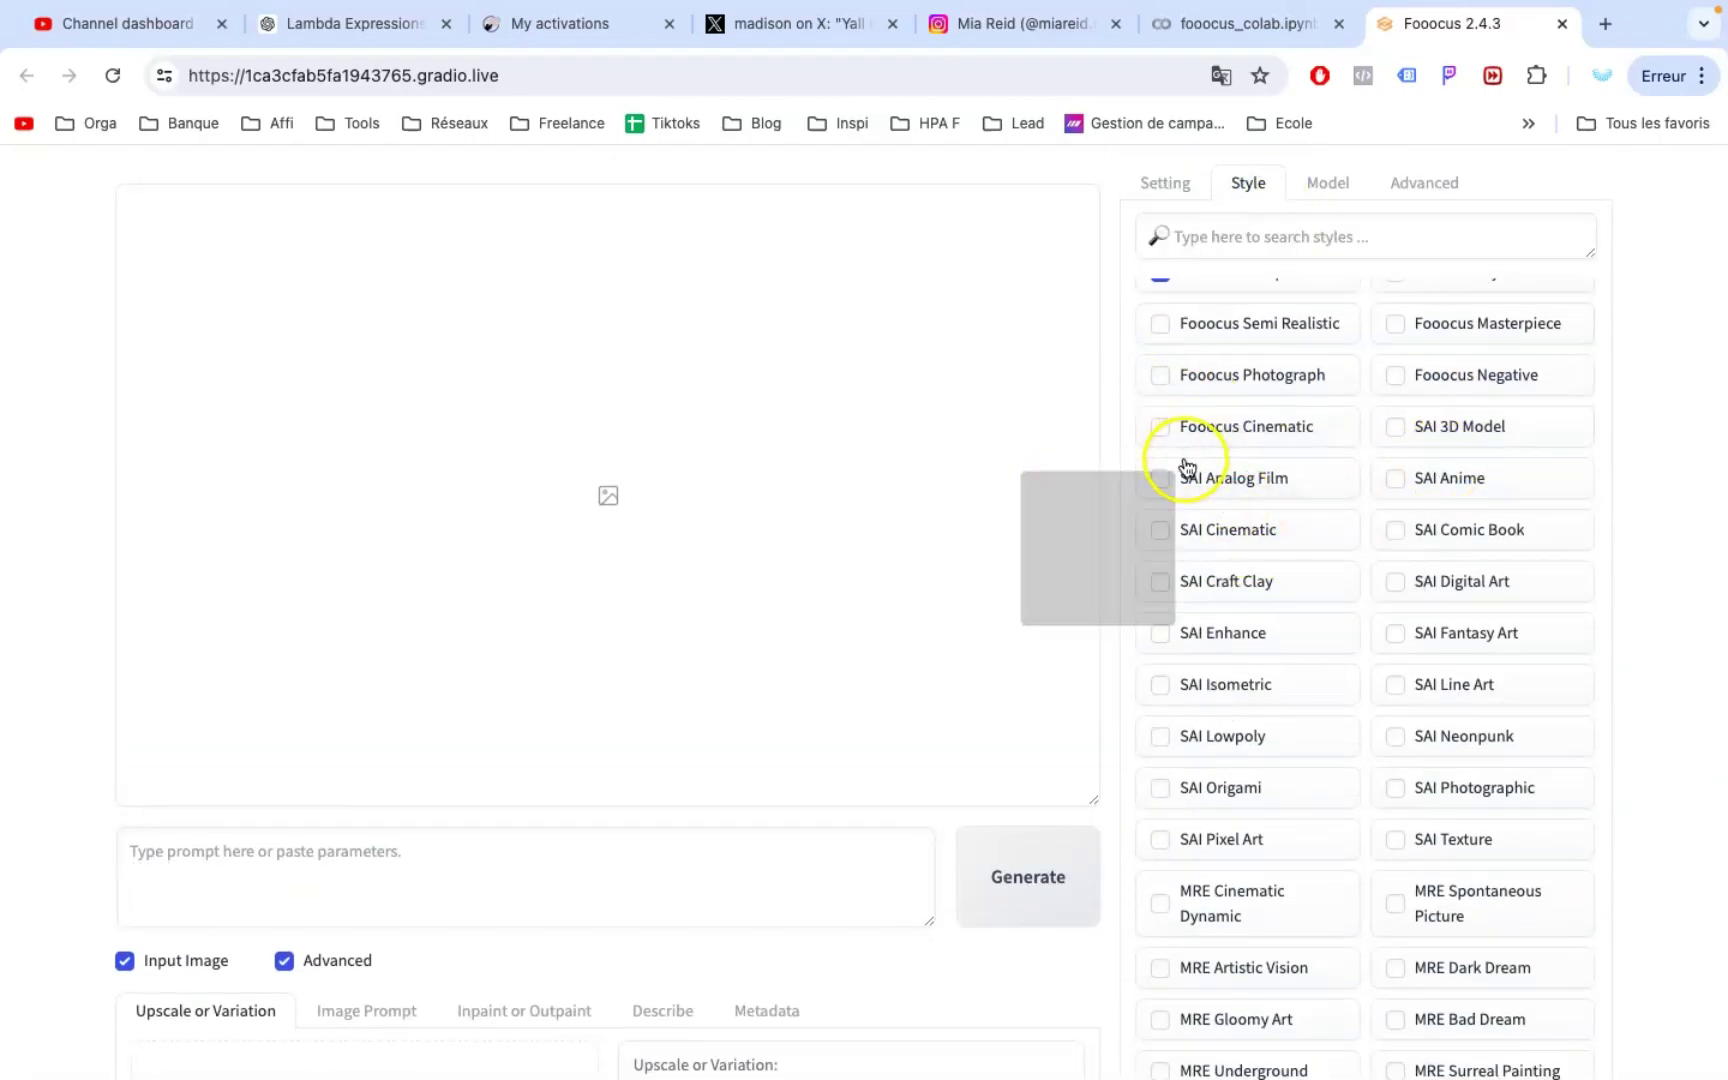
scroll(1439, 320, up, 1)
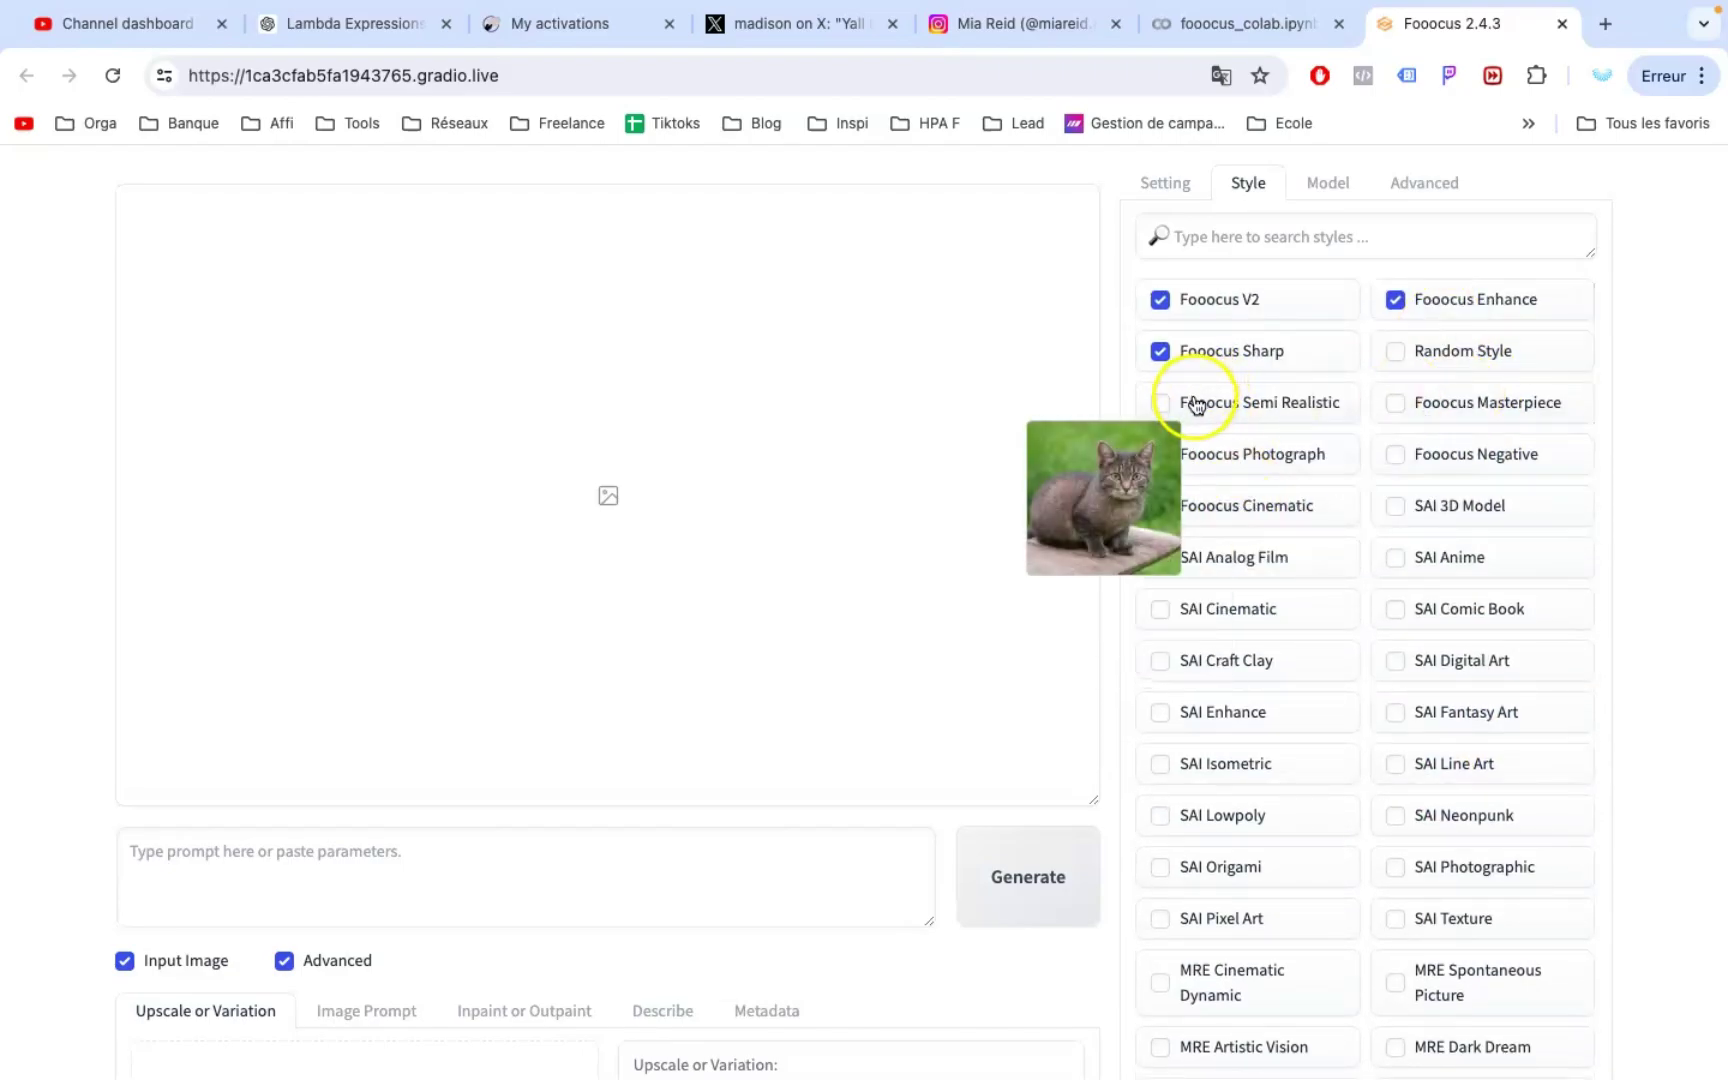
click(1160, 456)
click(1160, 403)
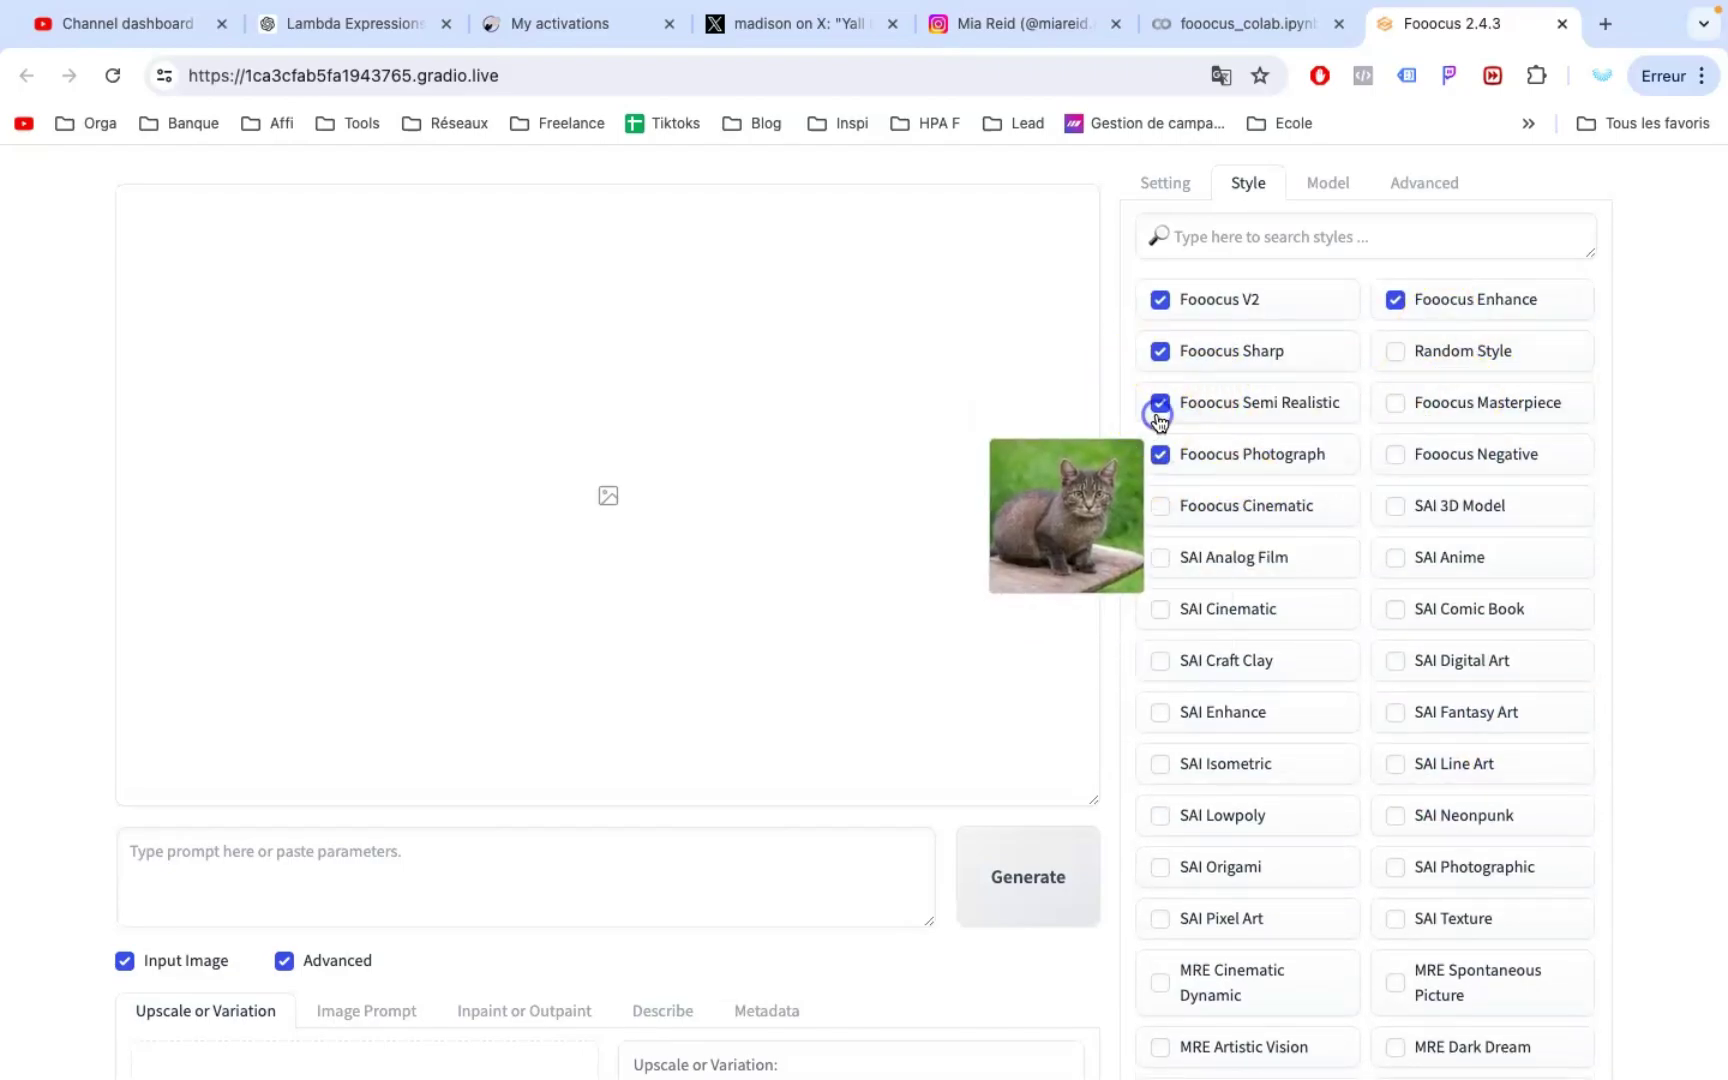
scroll(1346, 586, down, 8)
scroll(1370, 308, up, 8)
Step: Turn on Developer Debug Mode and enter the prompt 'beautiful blonde girl'
click(1420, 182)
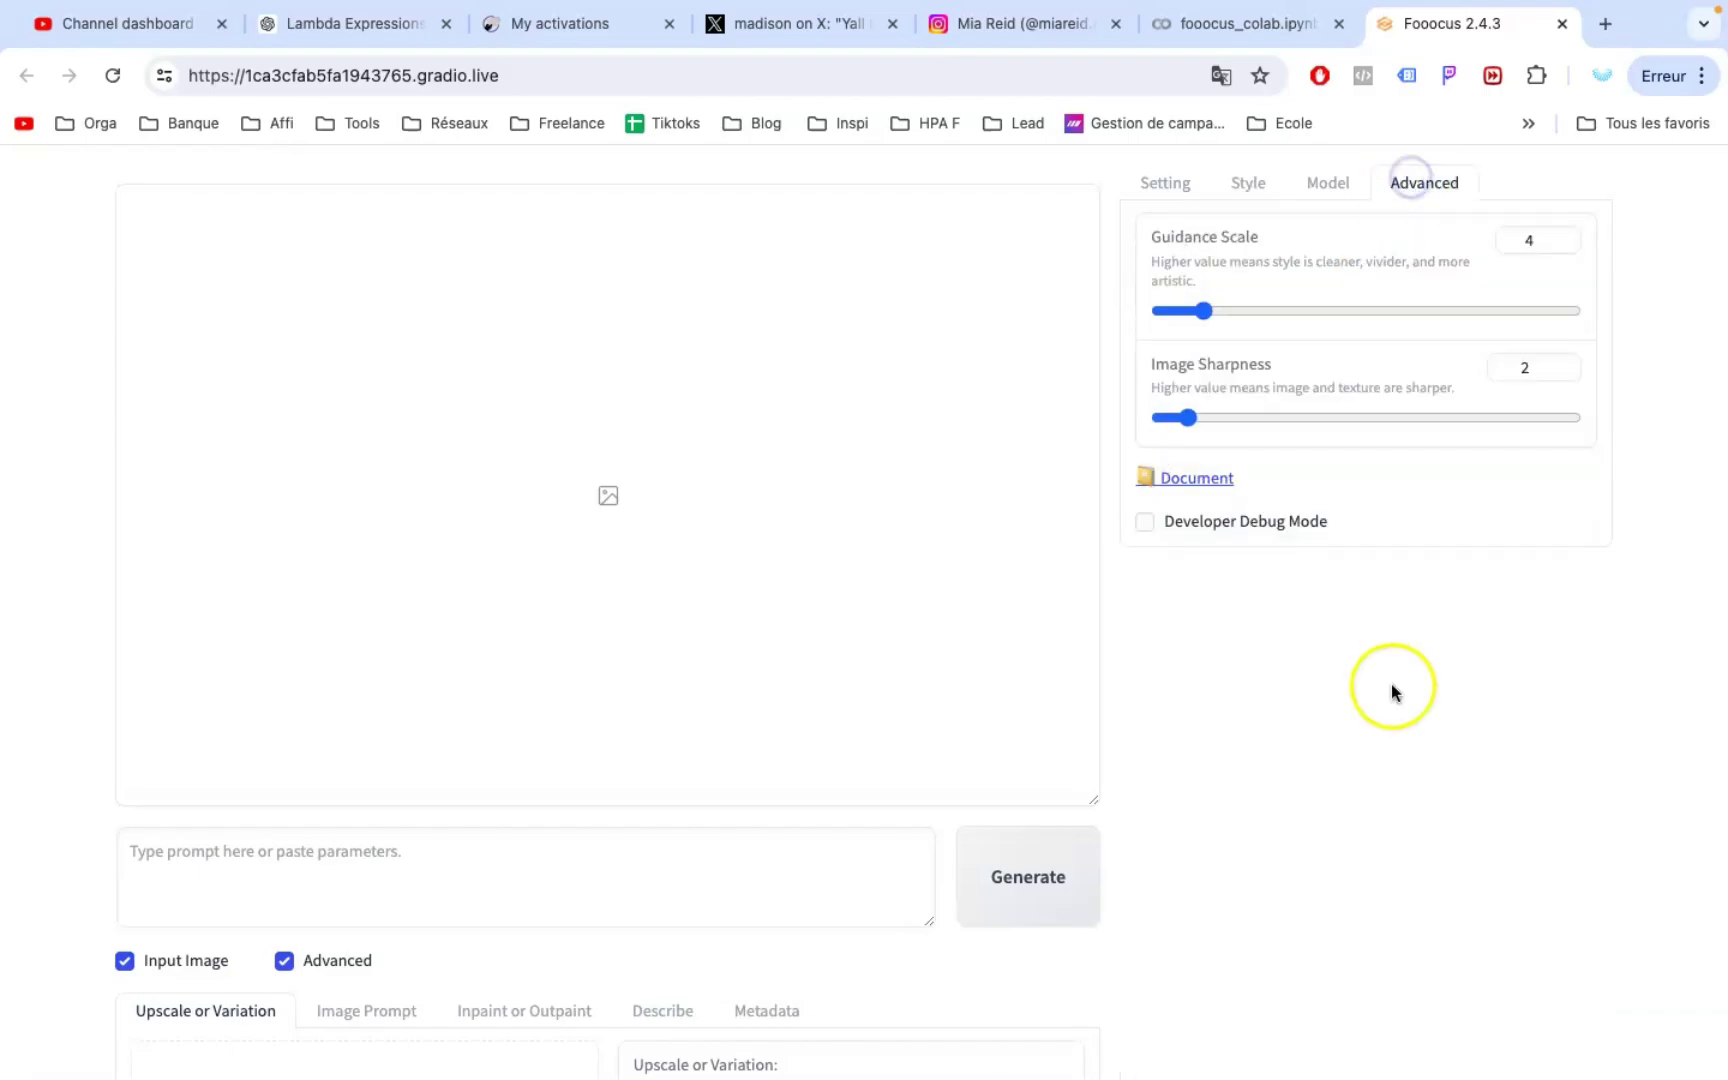
scroll(1133, 513, down, 1)
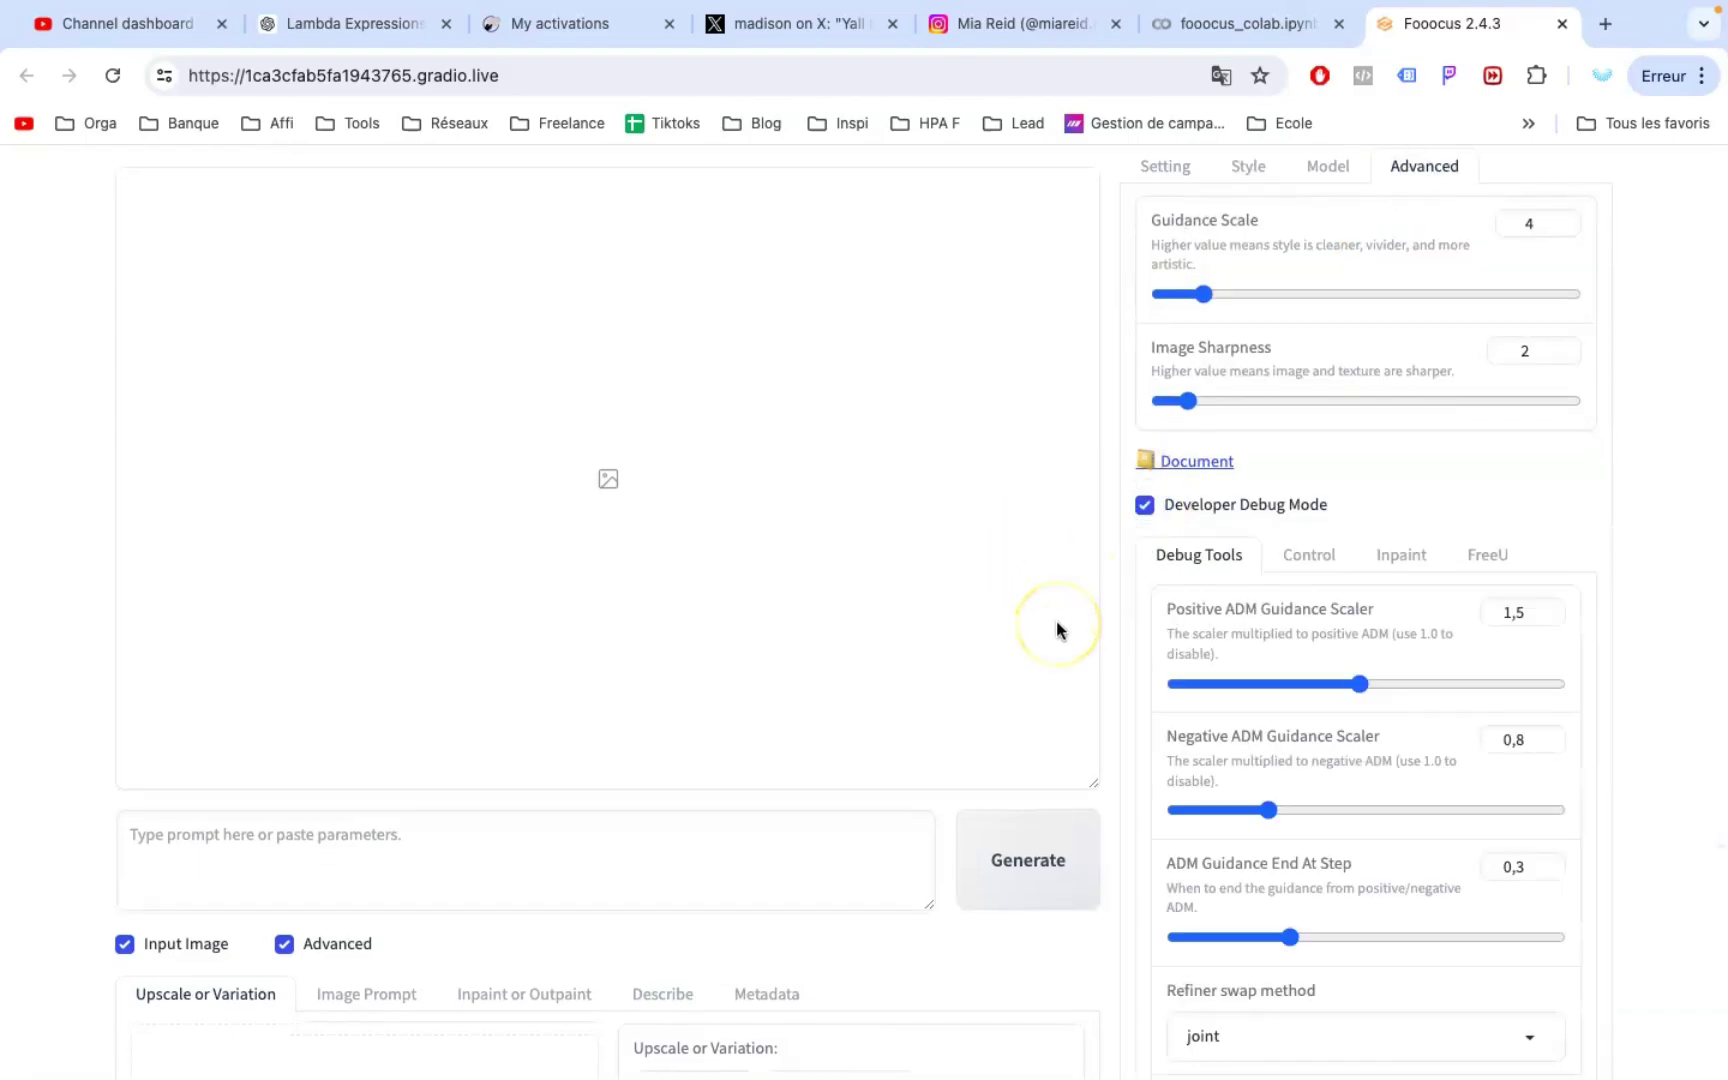
scroll(1257, 636, down, 2)
scroll(1261, 648, up, 1)
click(328, 720)
text(beau)
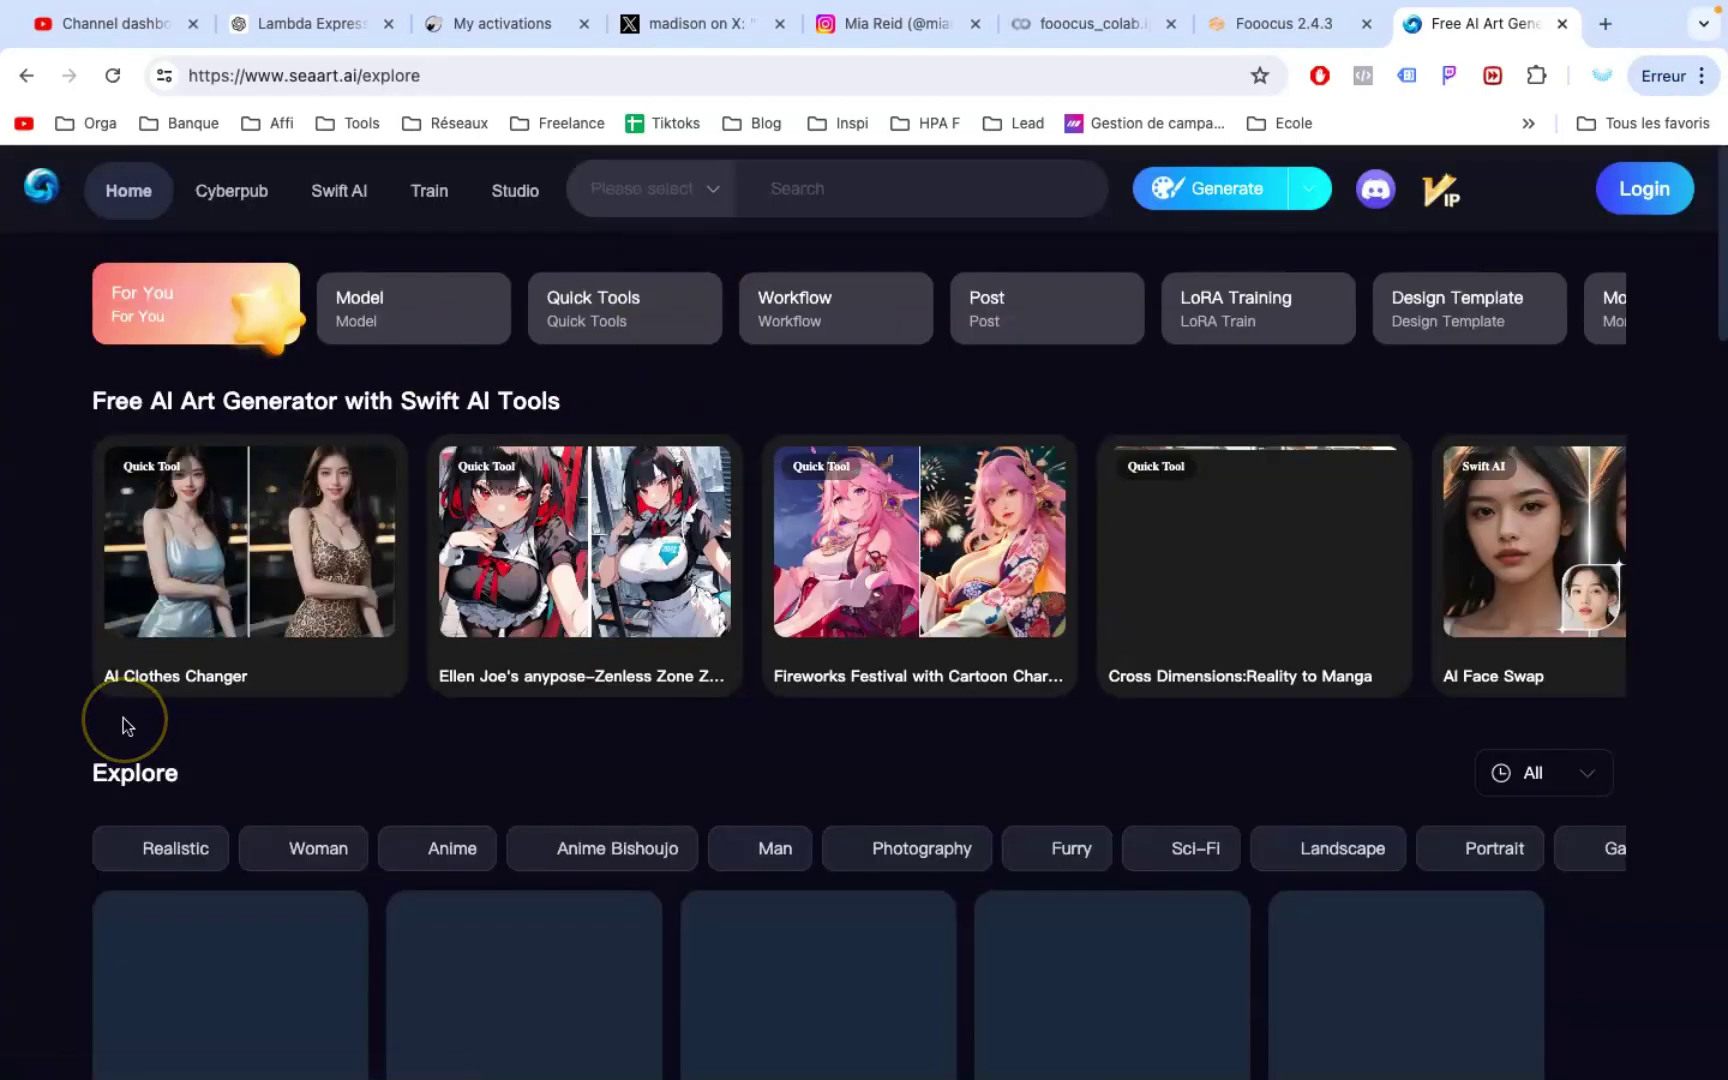
Step: Search SeaArt for 'blonde girl' and copy a result image's prompt
click(808, 234)
text(blon)
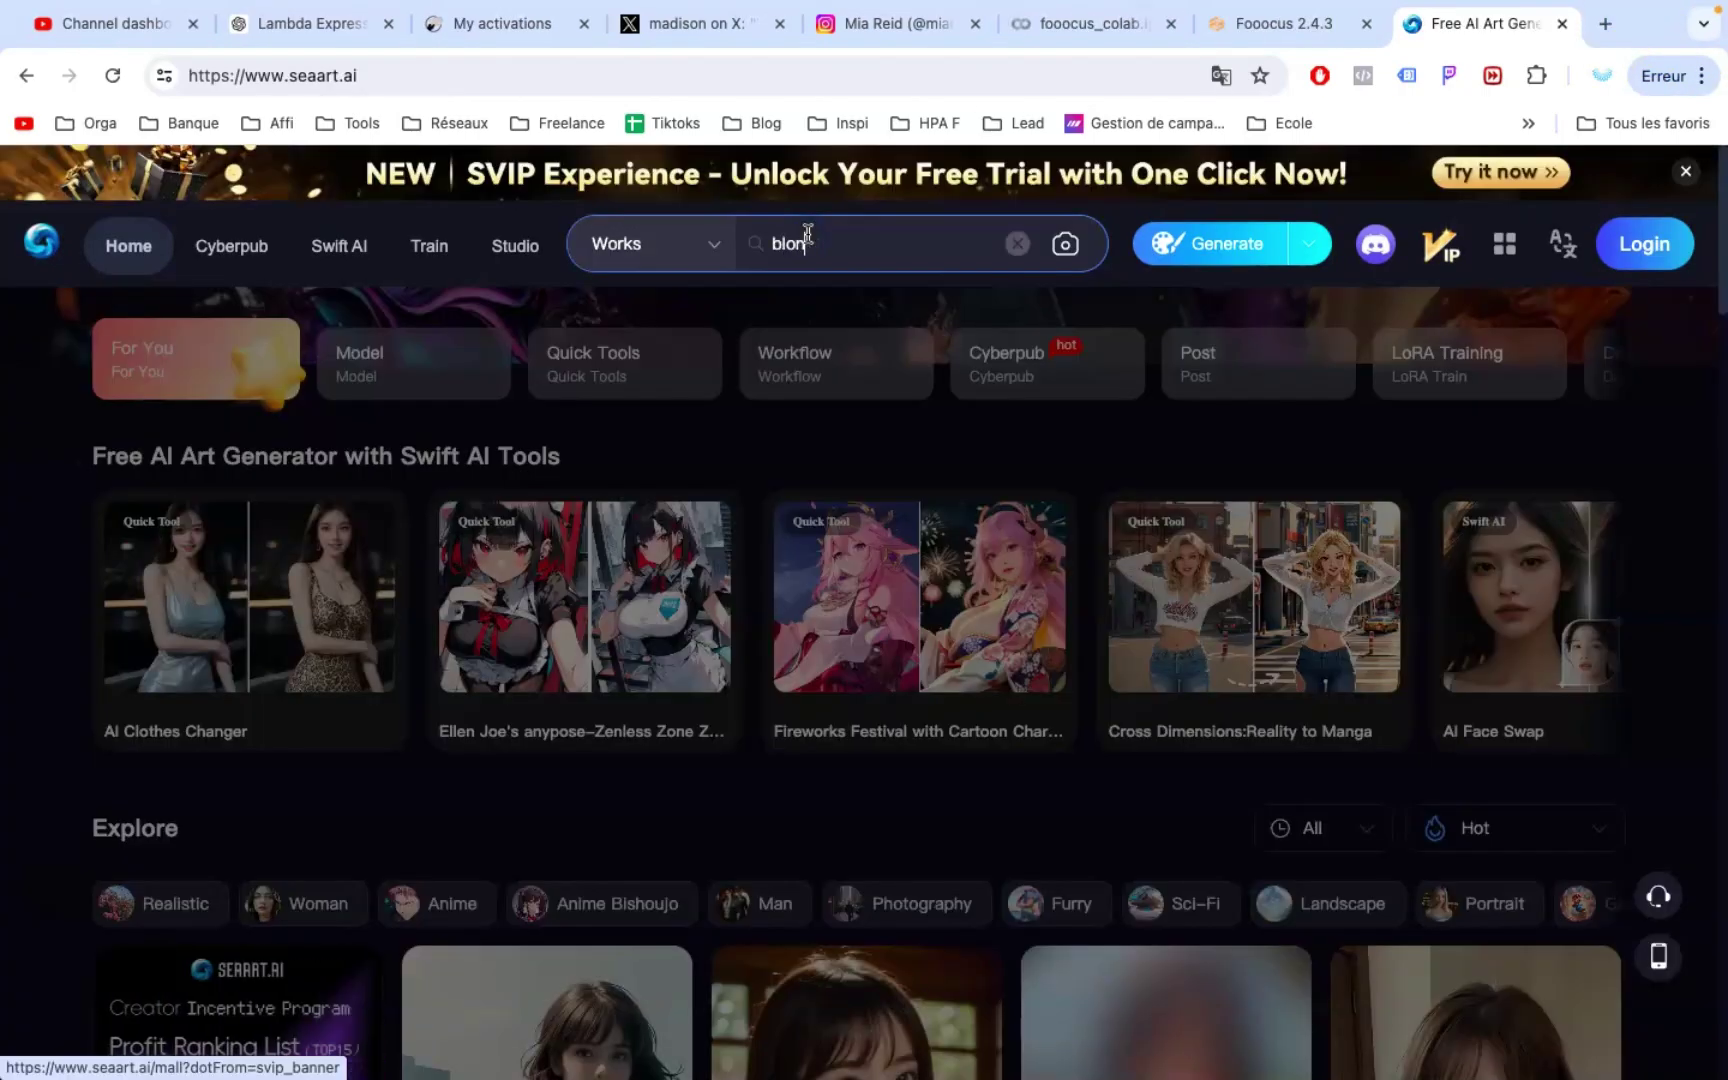
text(de girl)
key(Return)
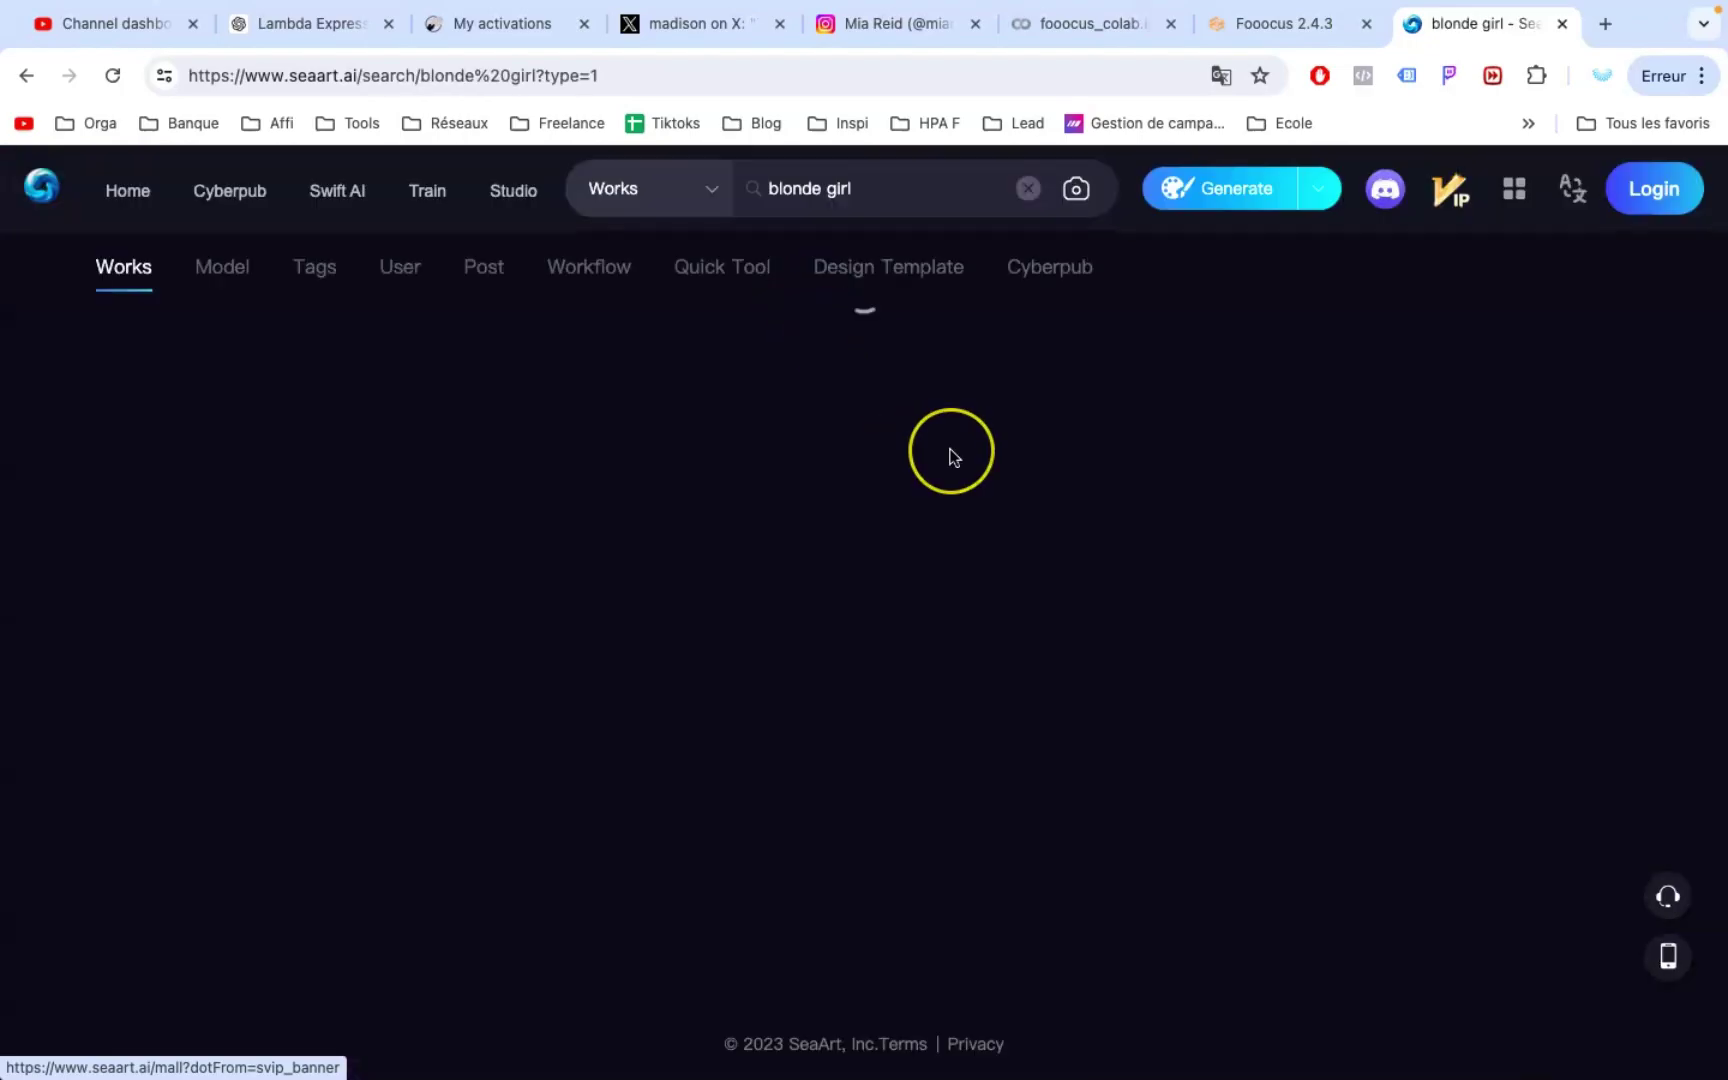
scroll(760, 521, down, 20)
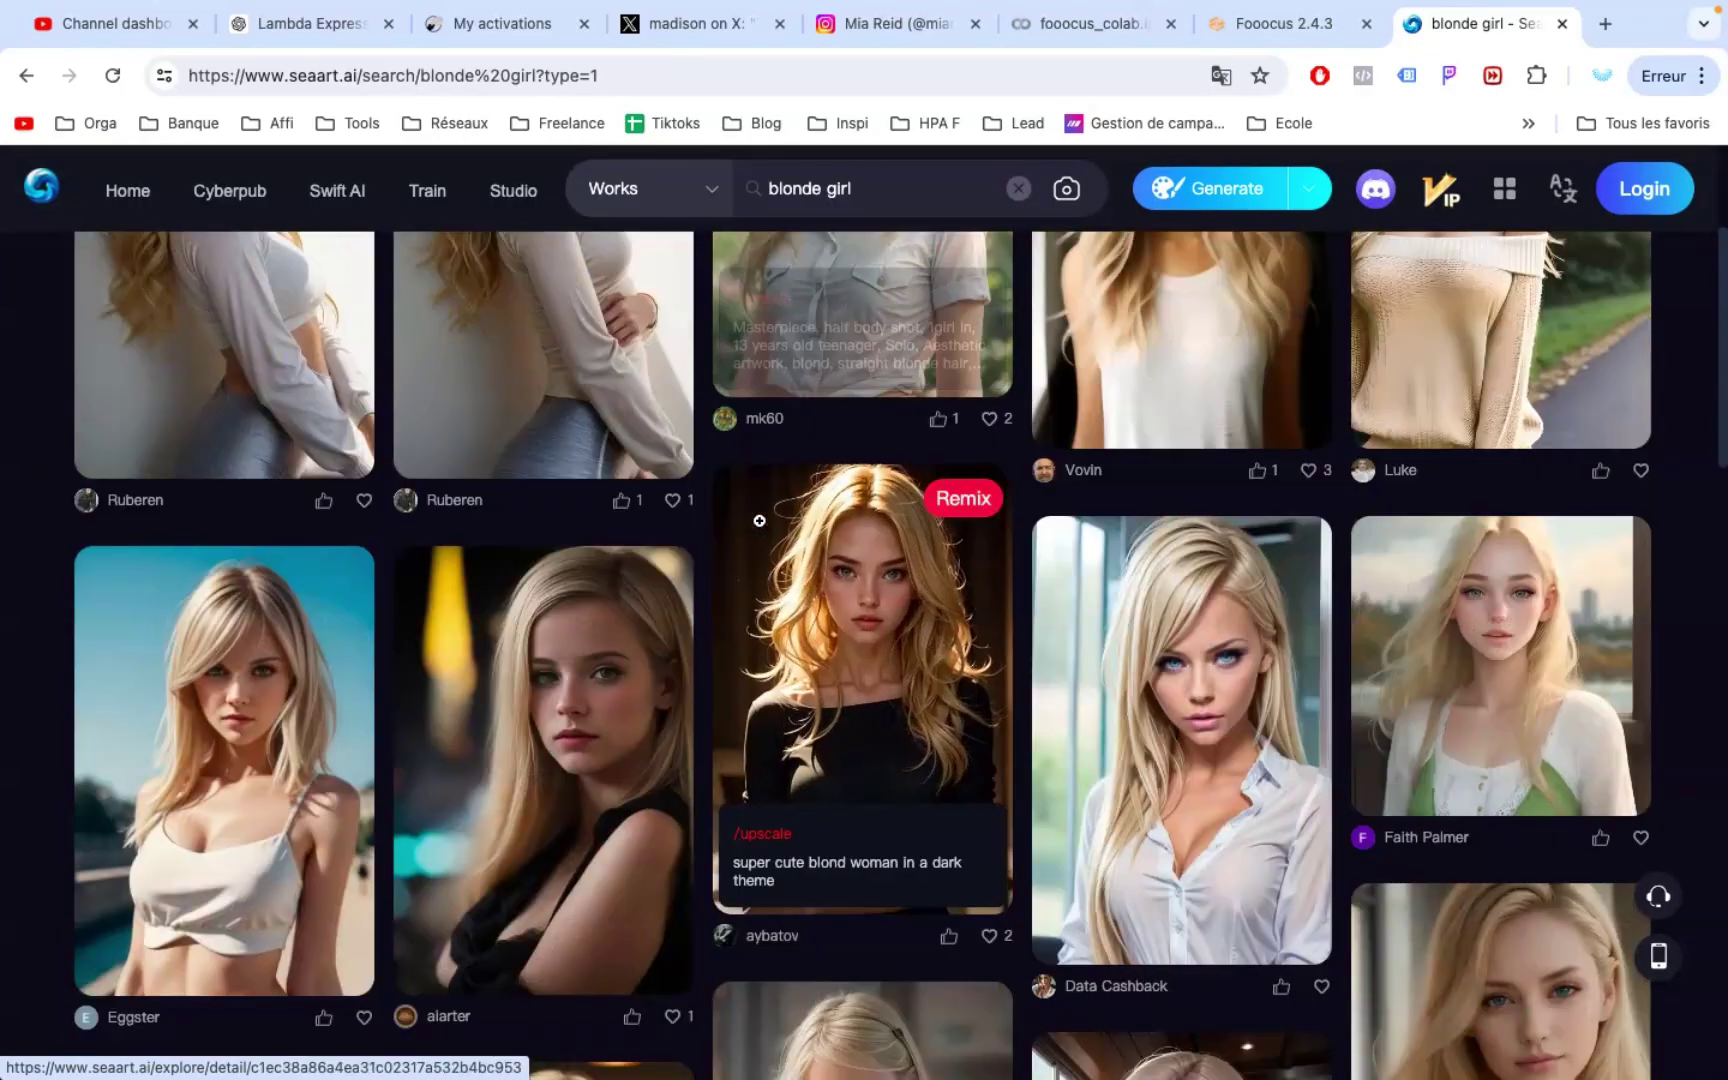
scroll(781, 726, down, 10)
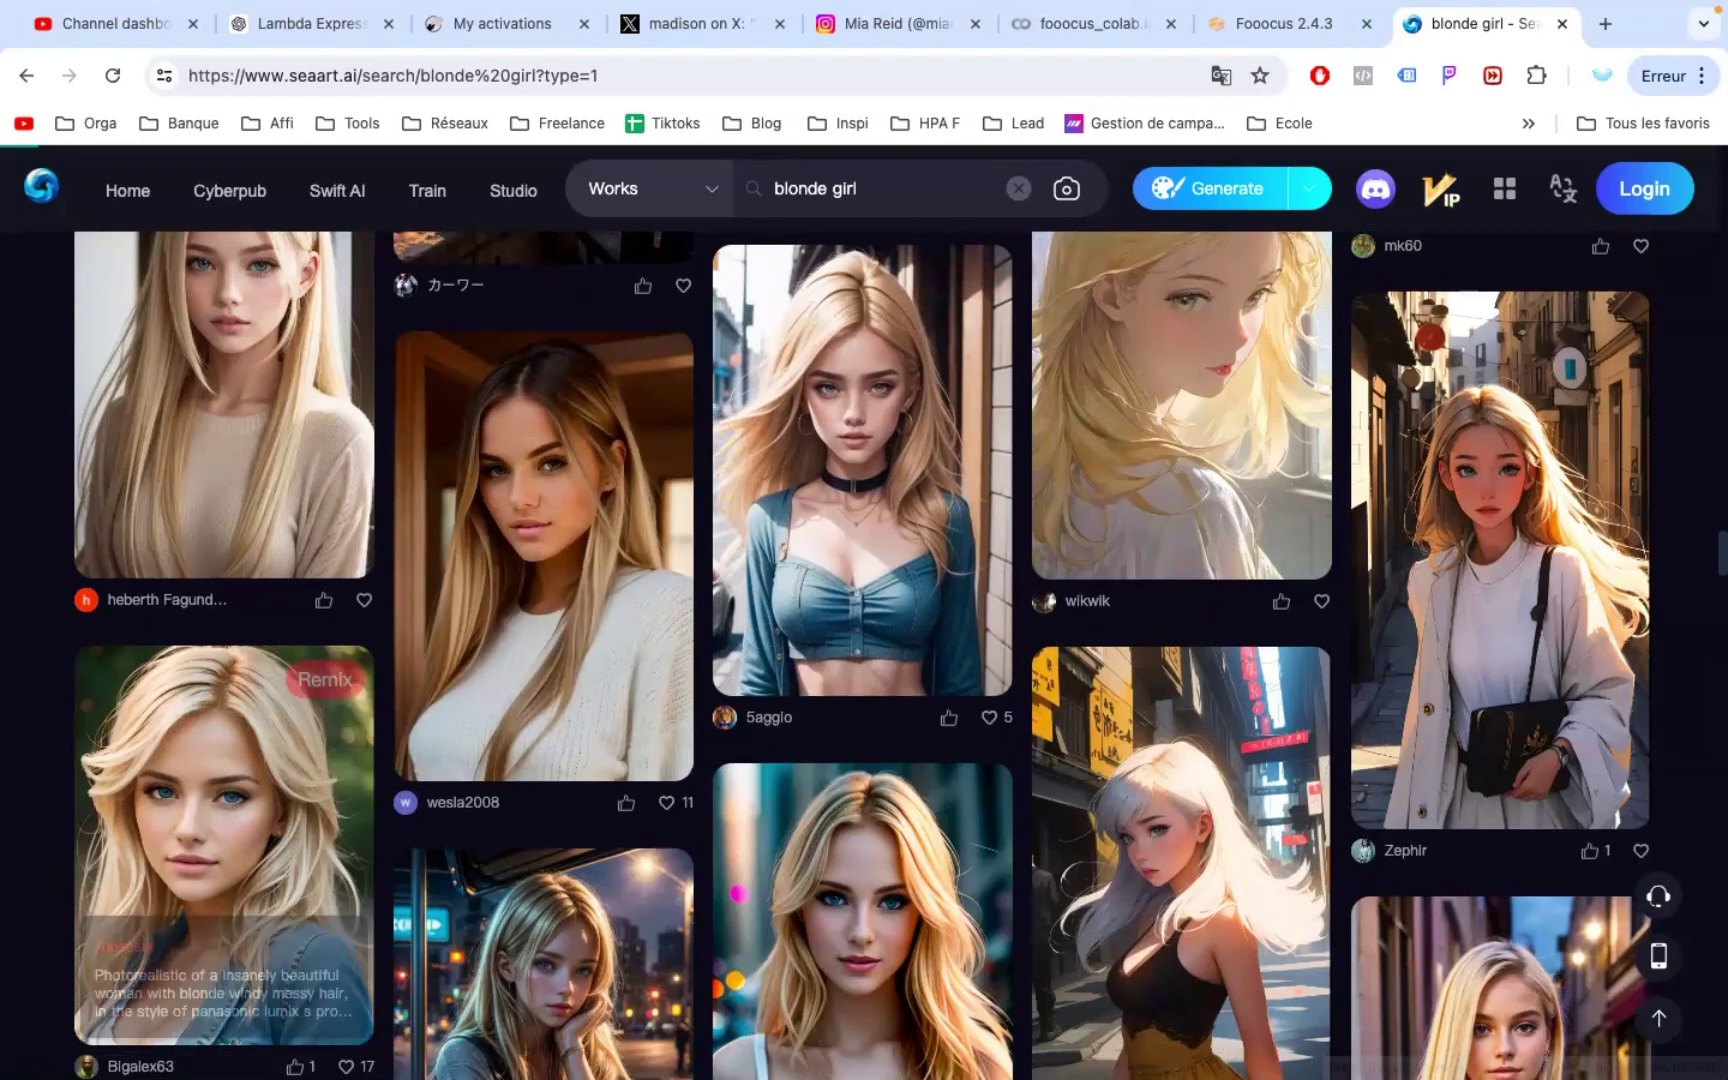
click(213, 815)
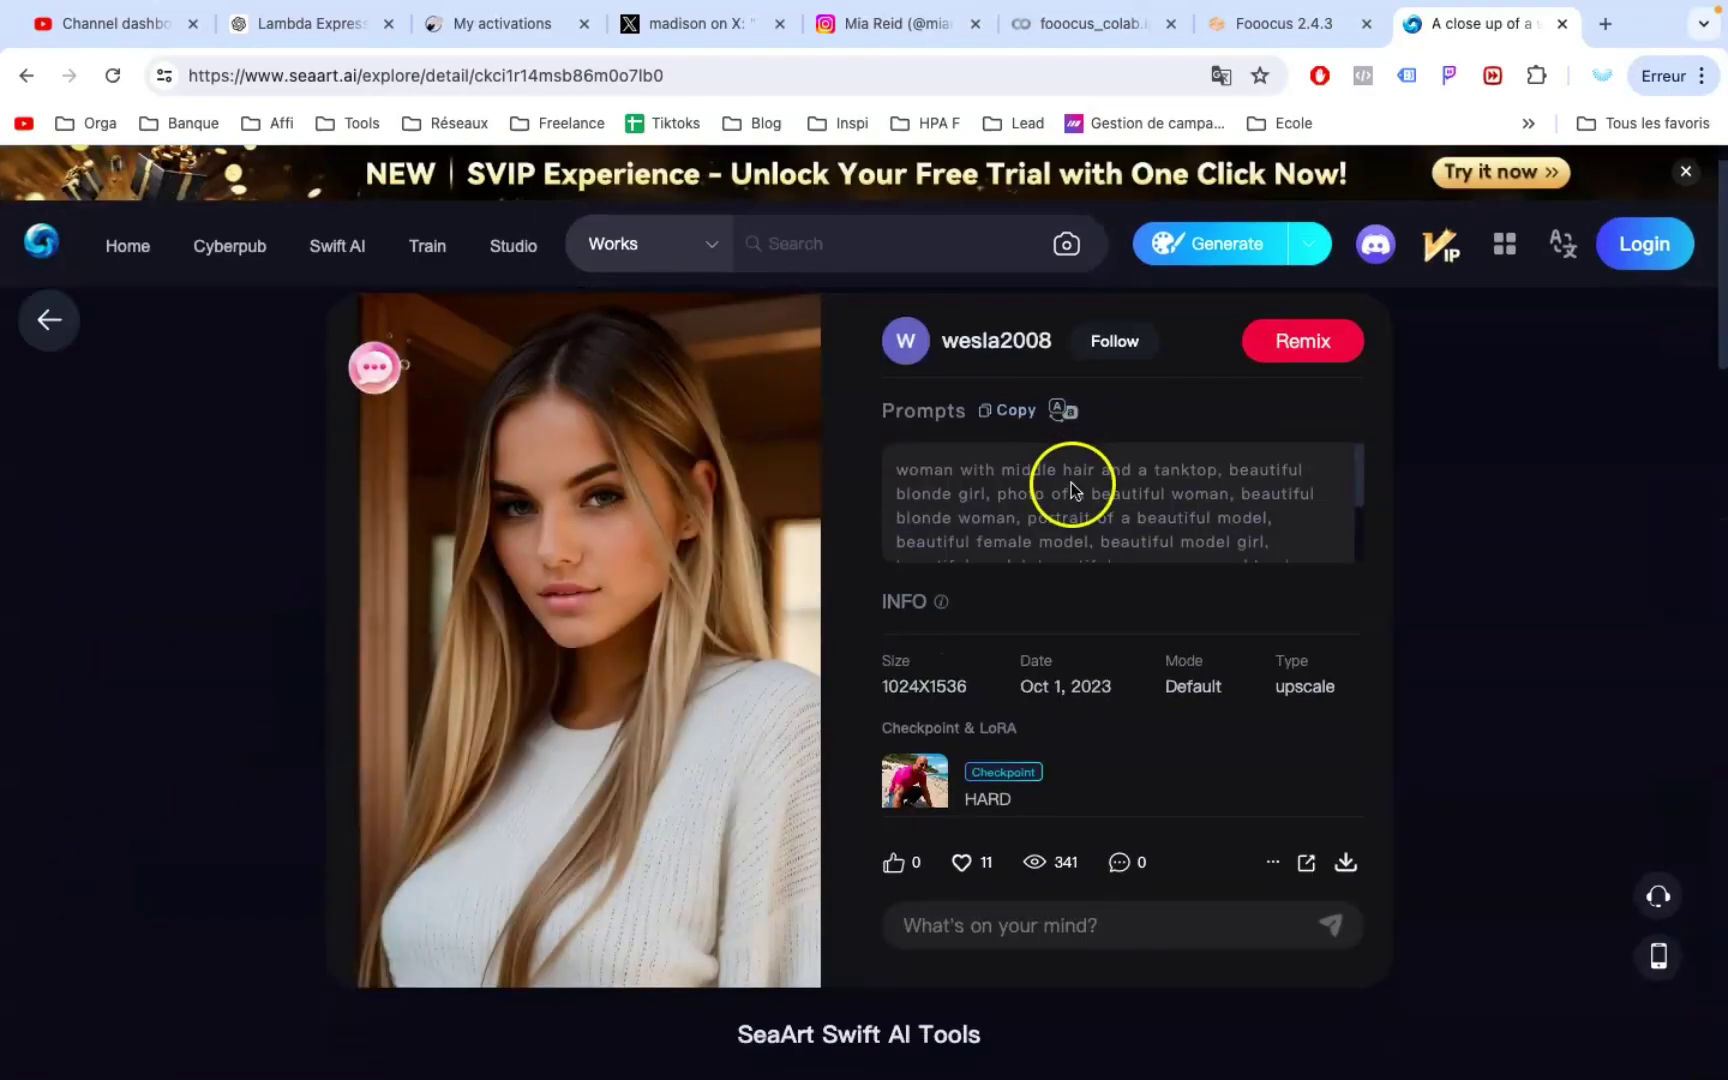
scroll(1110, 500, down, 3)
scroll(1265, 540, up, 3)
click(1010, 411)
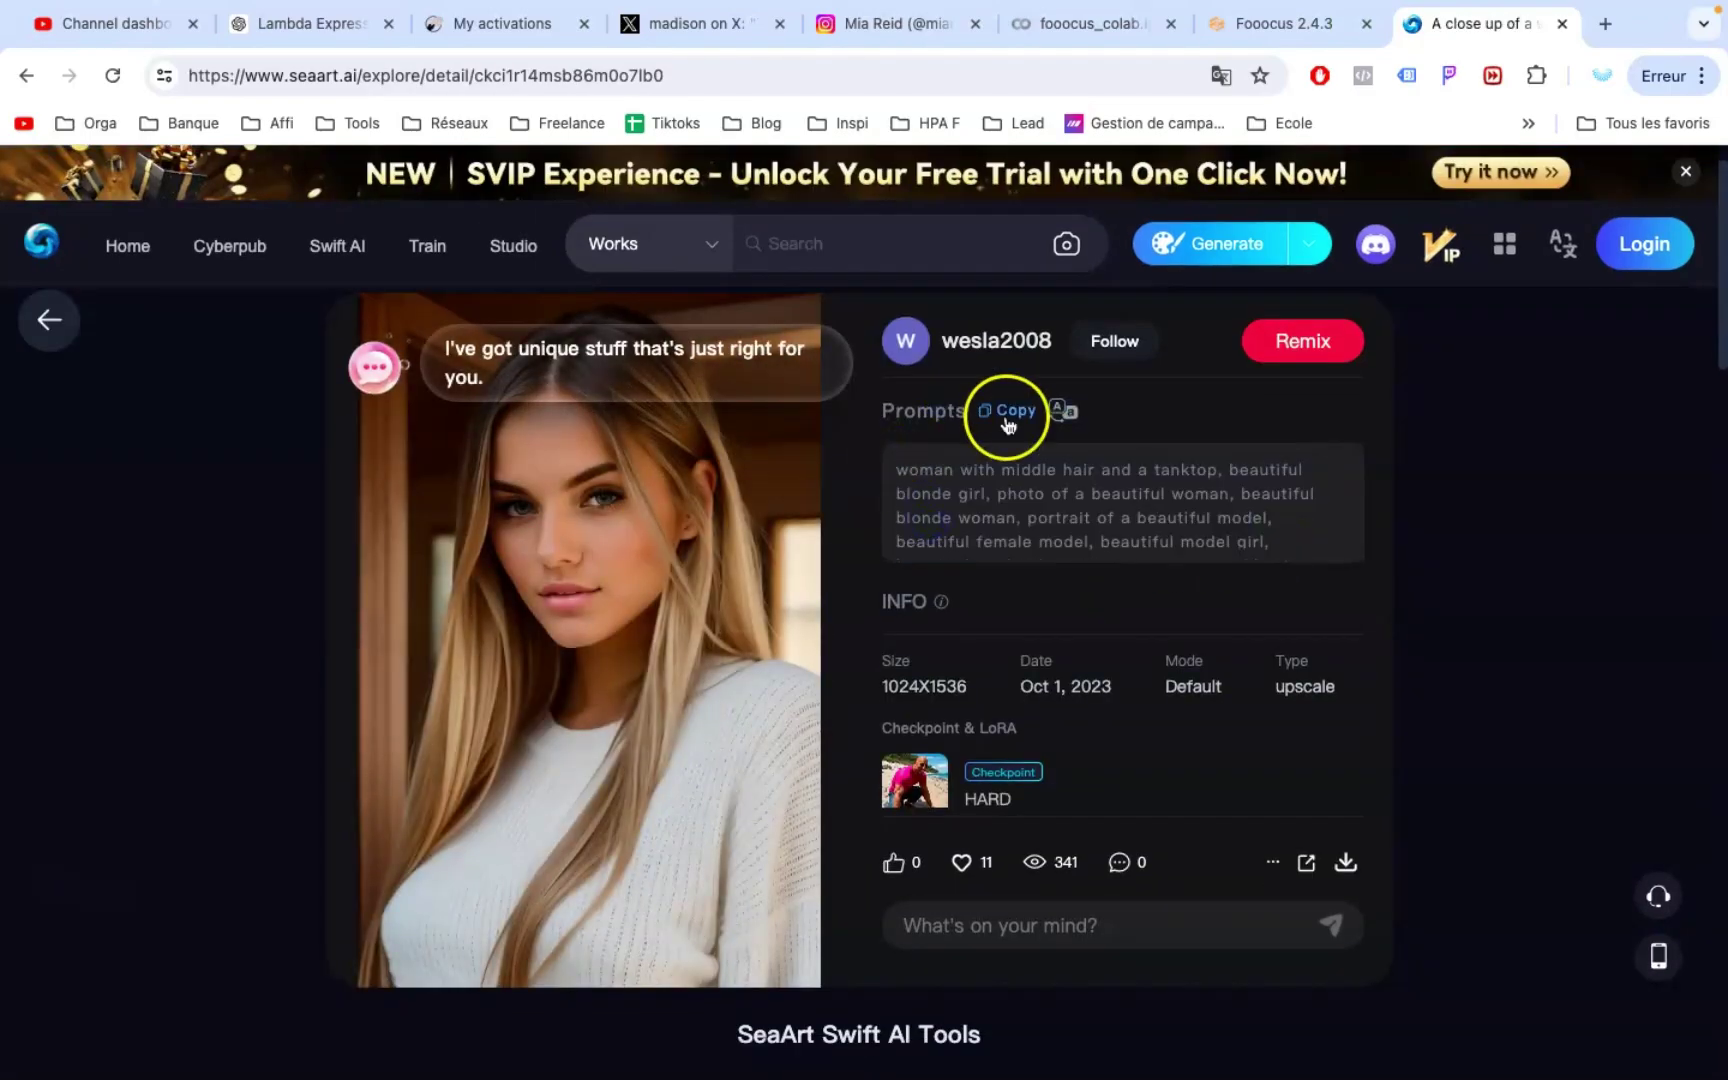
Step: Replace the Fooocus prompt with the copied SeaArt description
click(1240, 25)
click(397, 744)
key(ctrl+a)
key(ctrl+v)
Step: Generate three blonde-woman portraits and download the first two images
scroll(897, 786, down, 1)
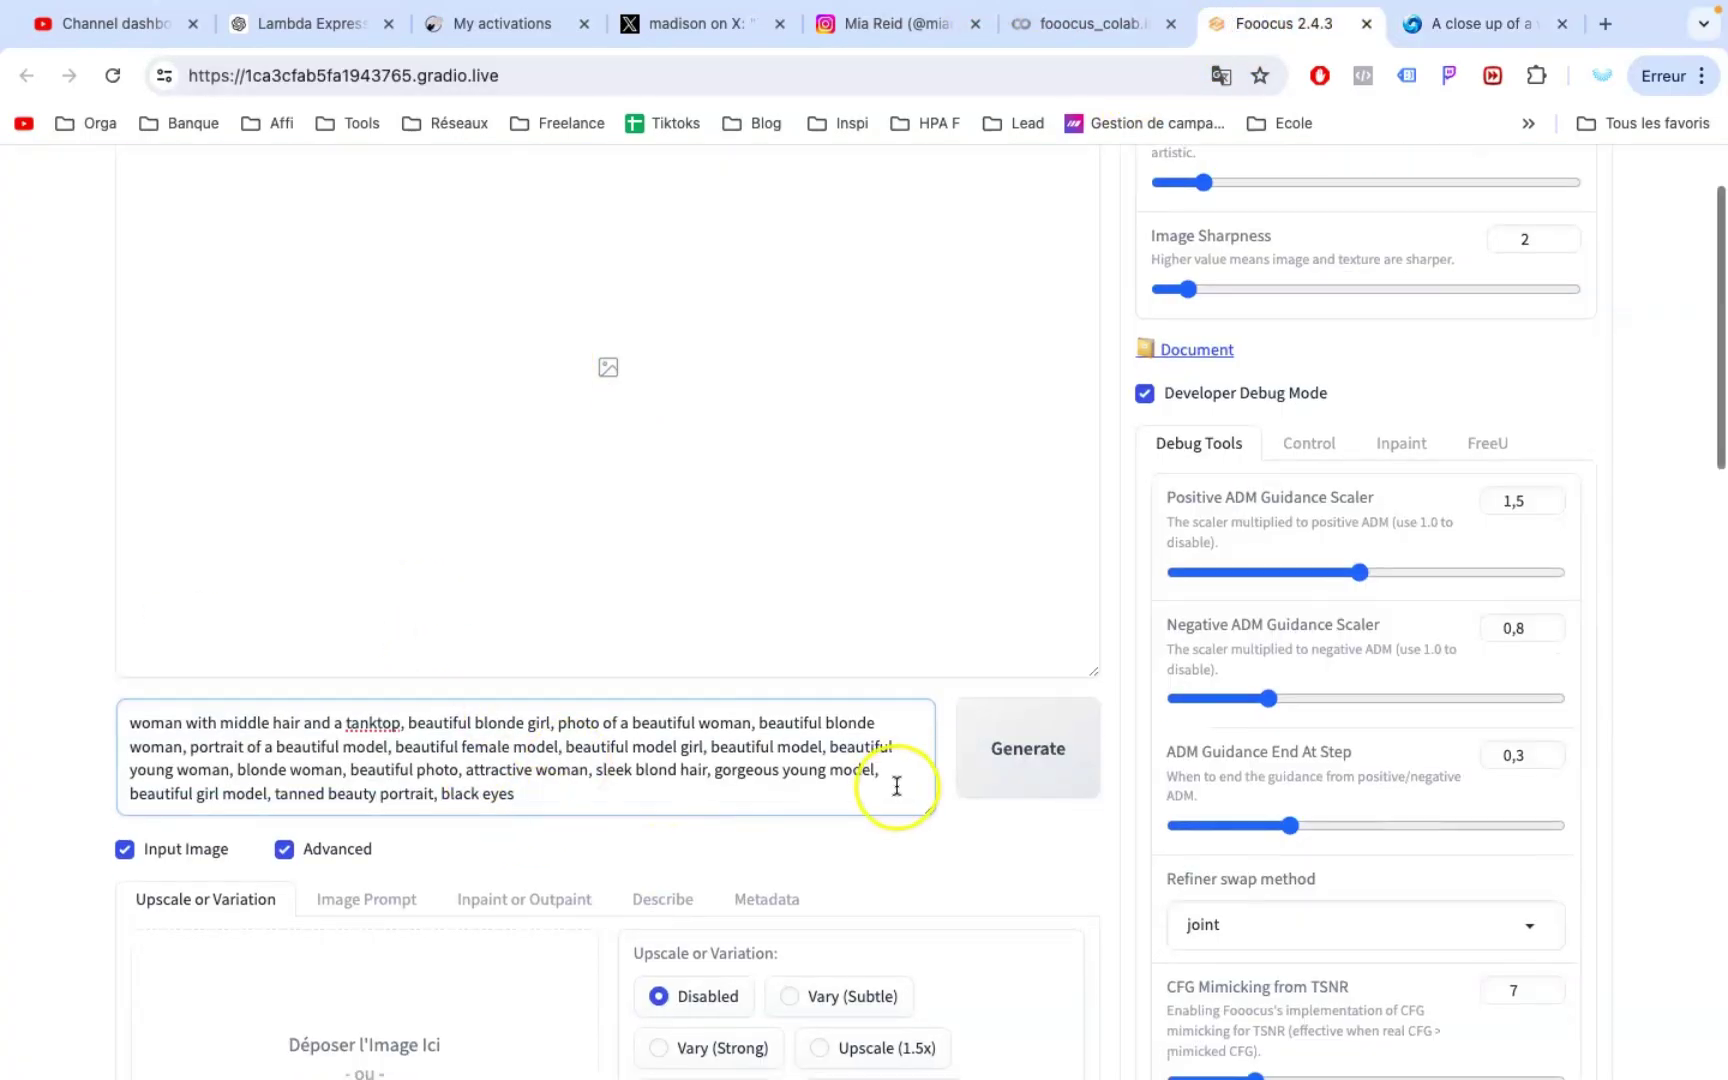
click(990, 750)
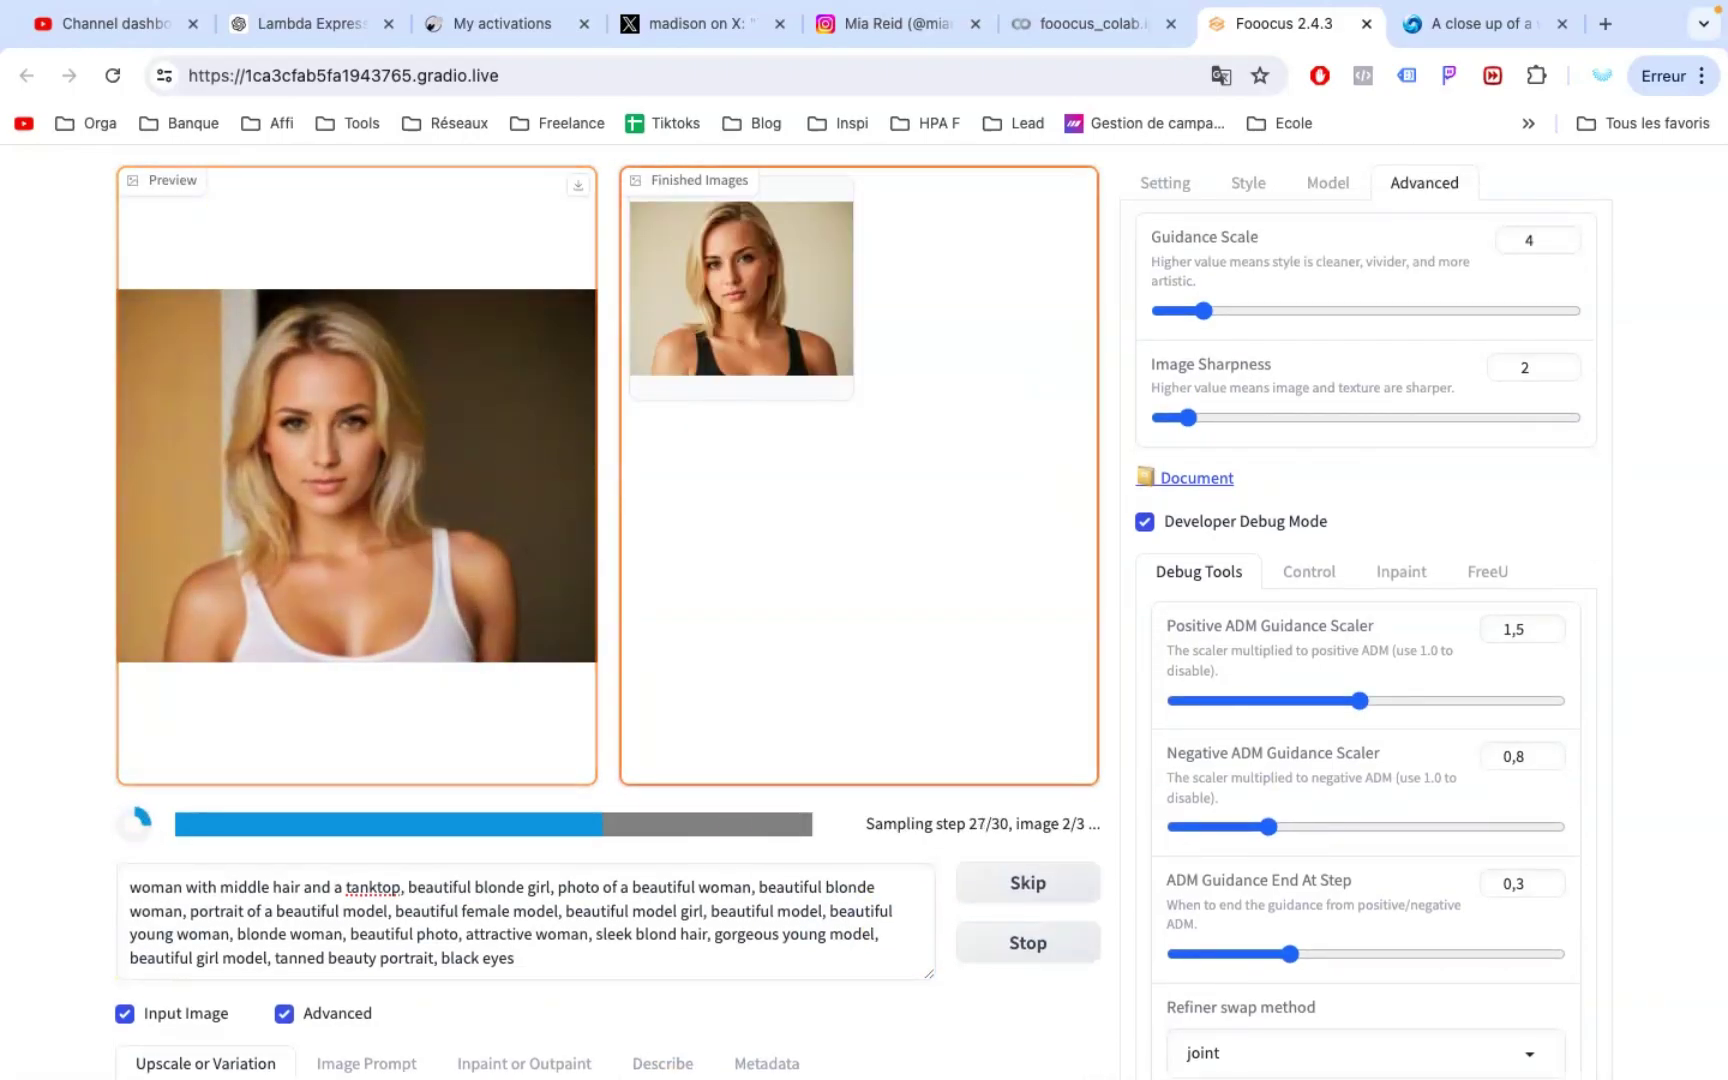
scroll(305, 443, down, 3)
scroll(752, 301, up, 3)
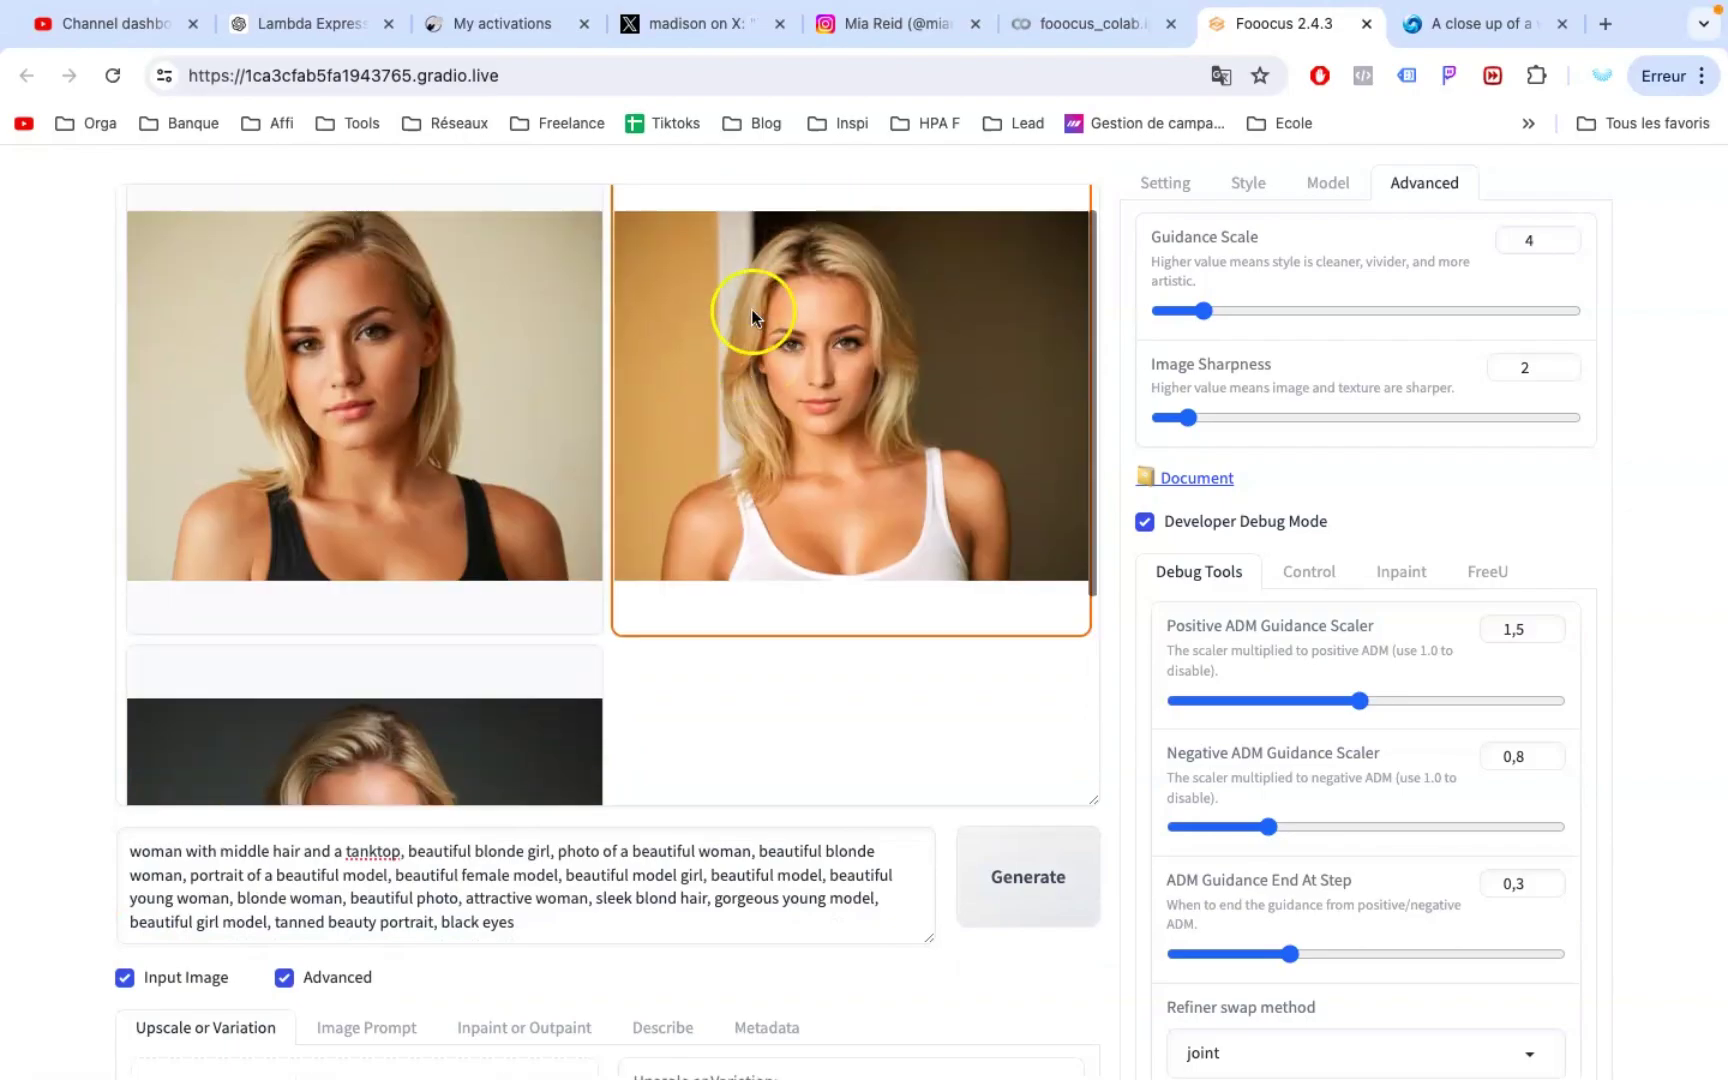
click(513, 374)
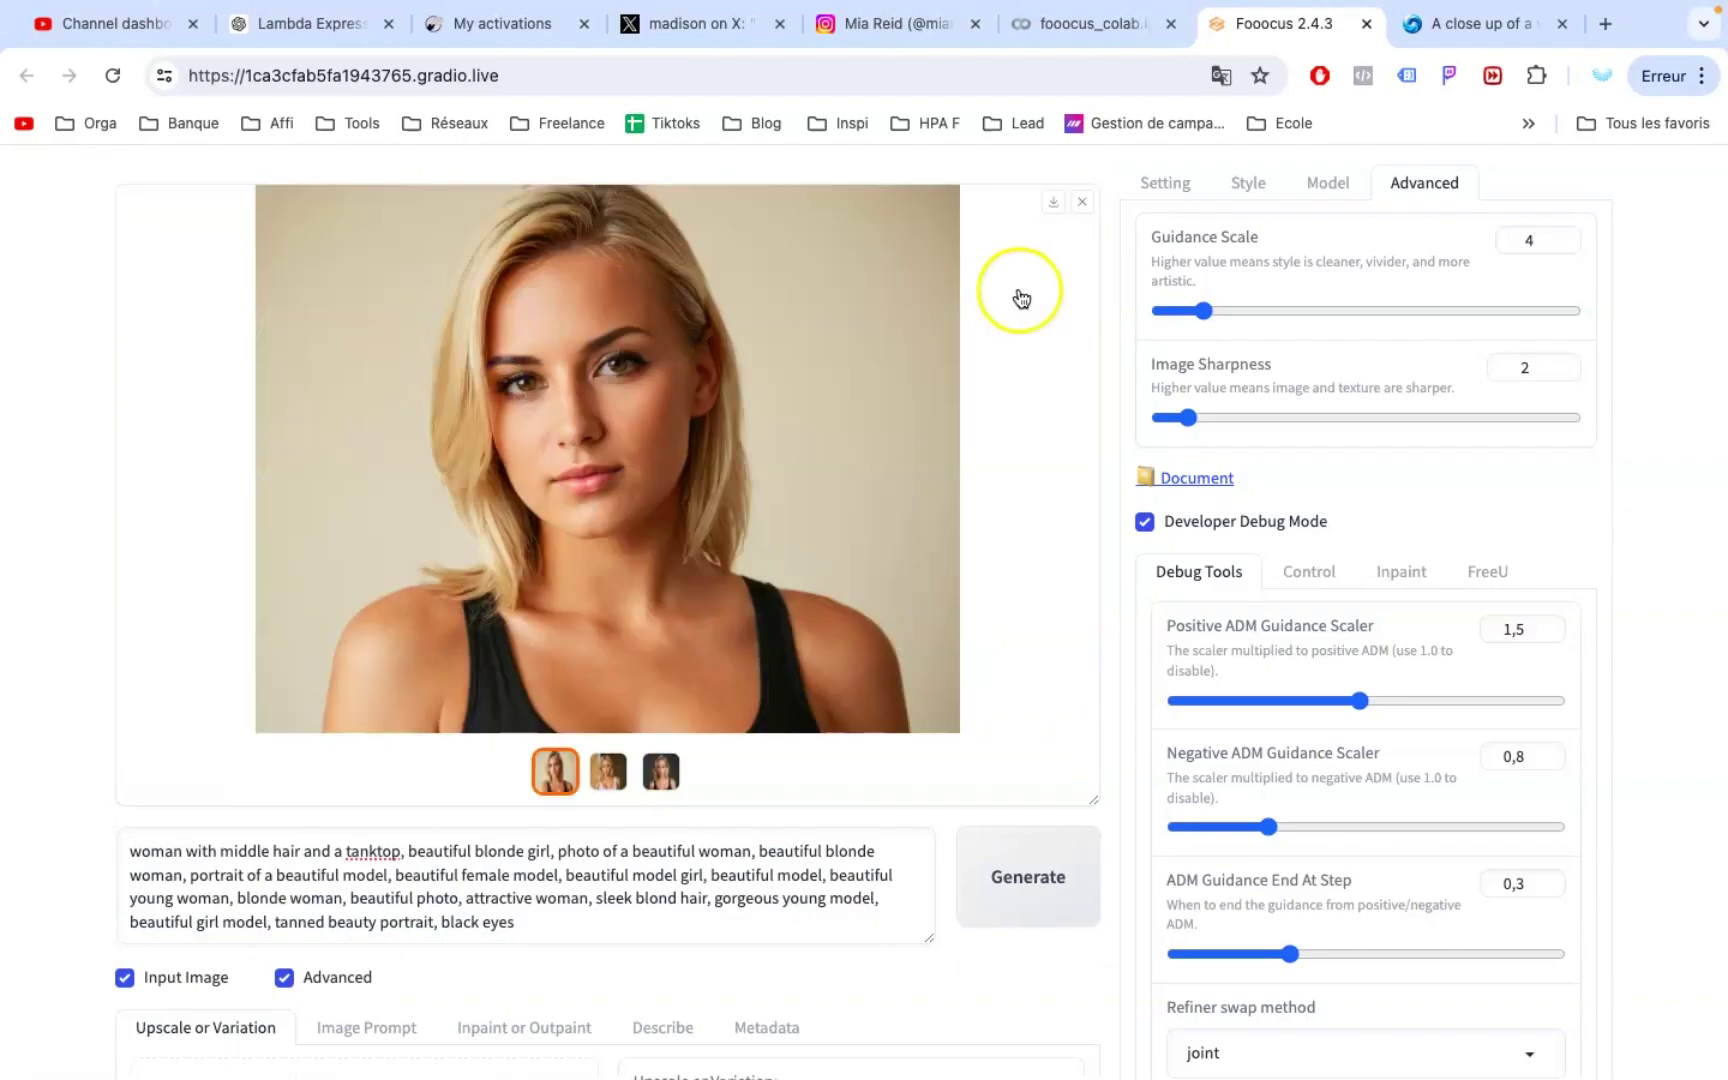
click(1053, 208)
click(860, 210)
click(1053, 203)
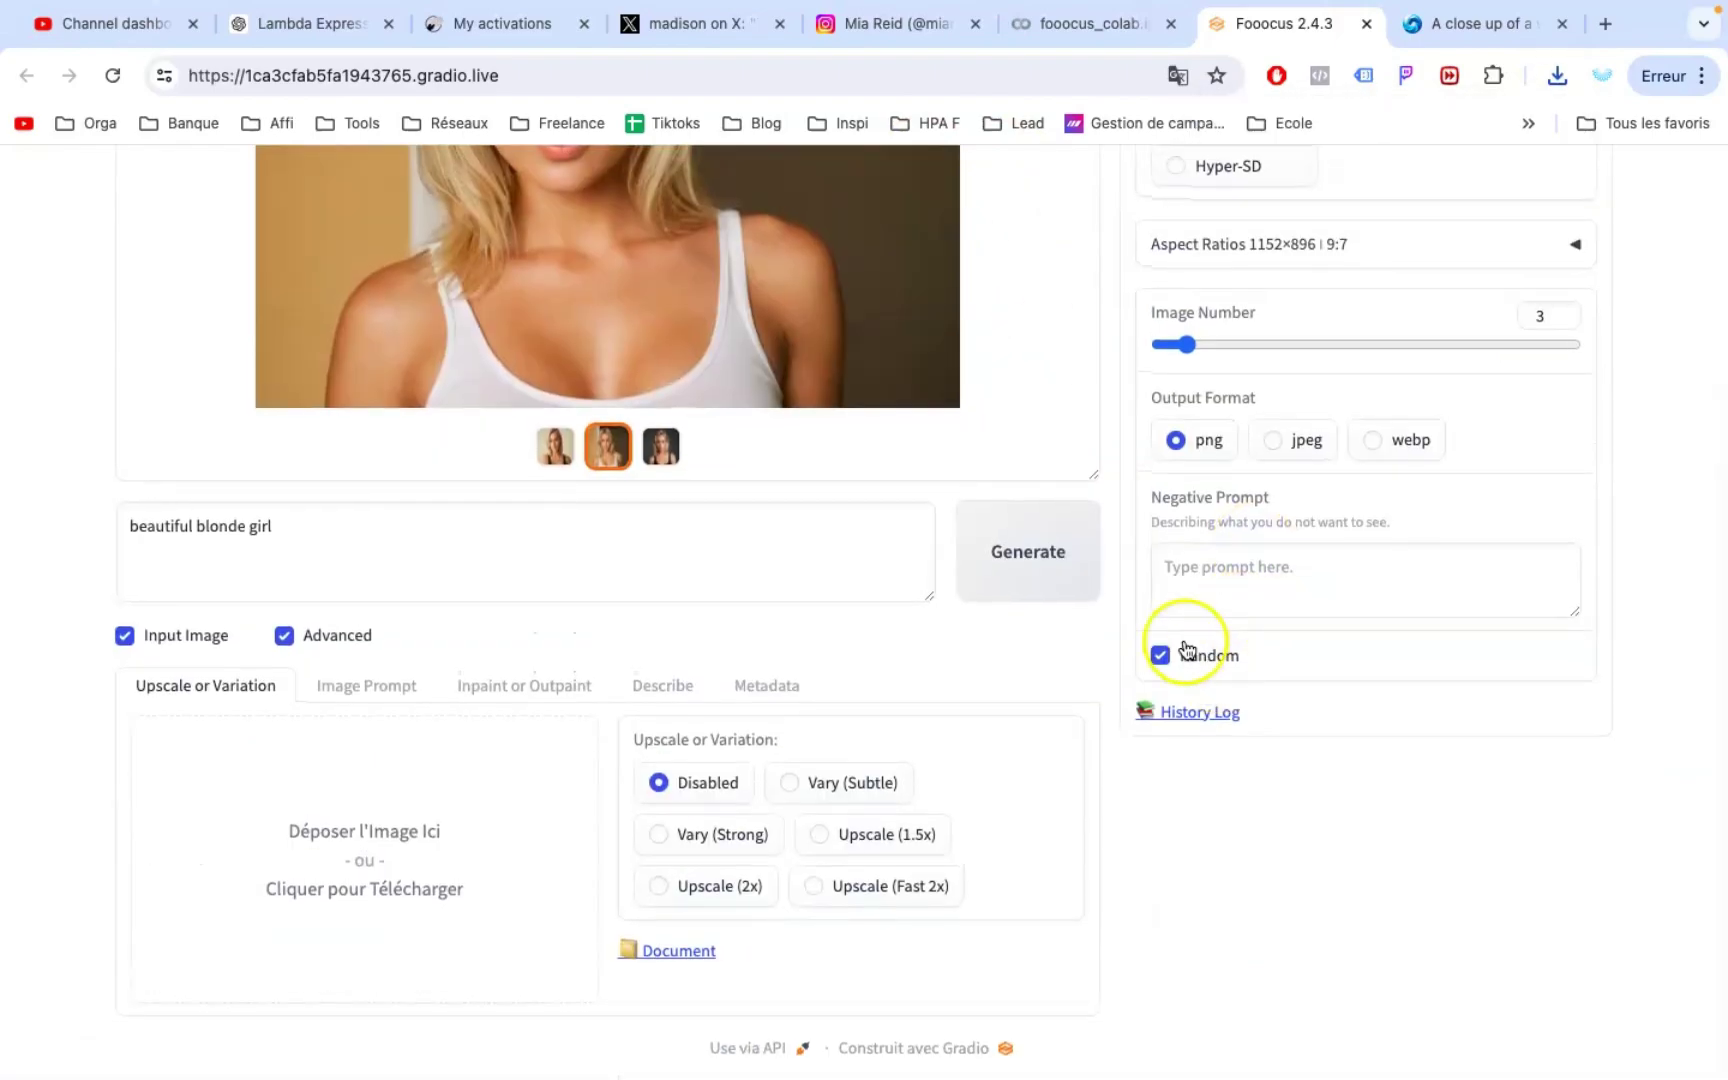
Step: Fix the seed and drop the saved blonde portrait into the first Image Prompt slot
click(1158, 655)
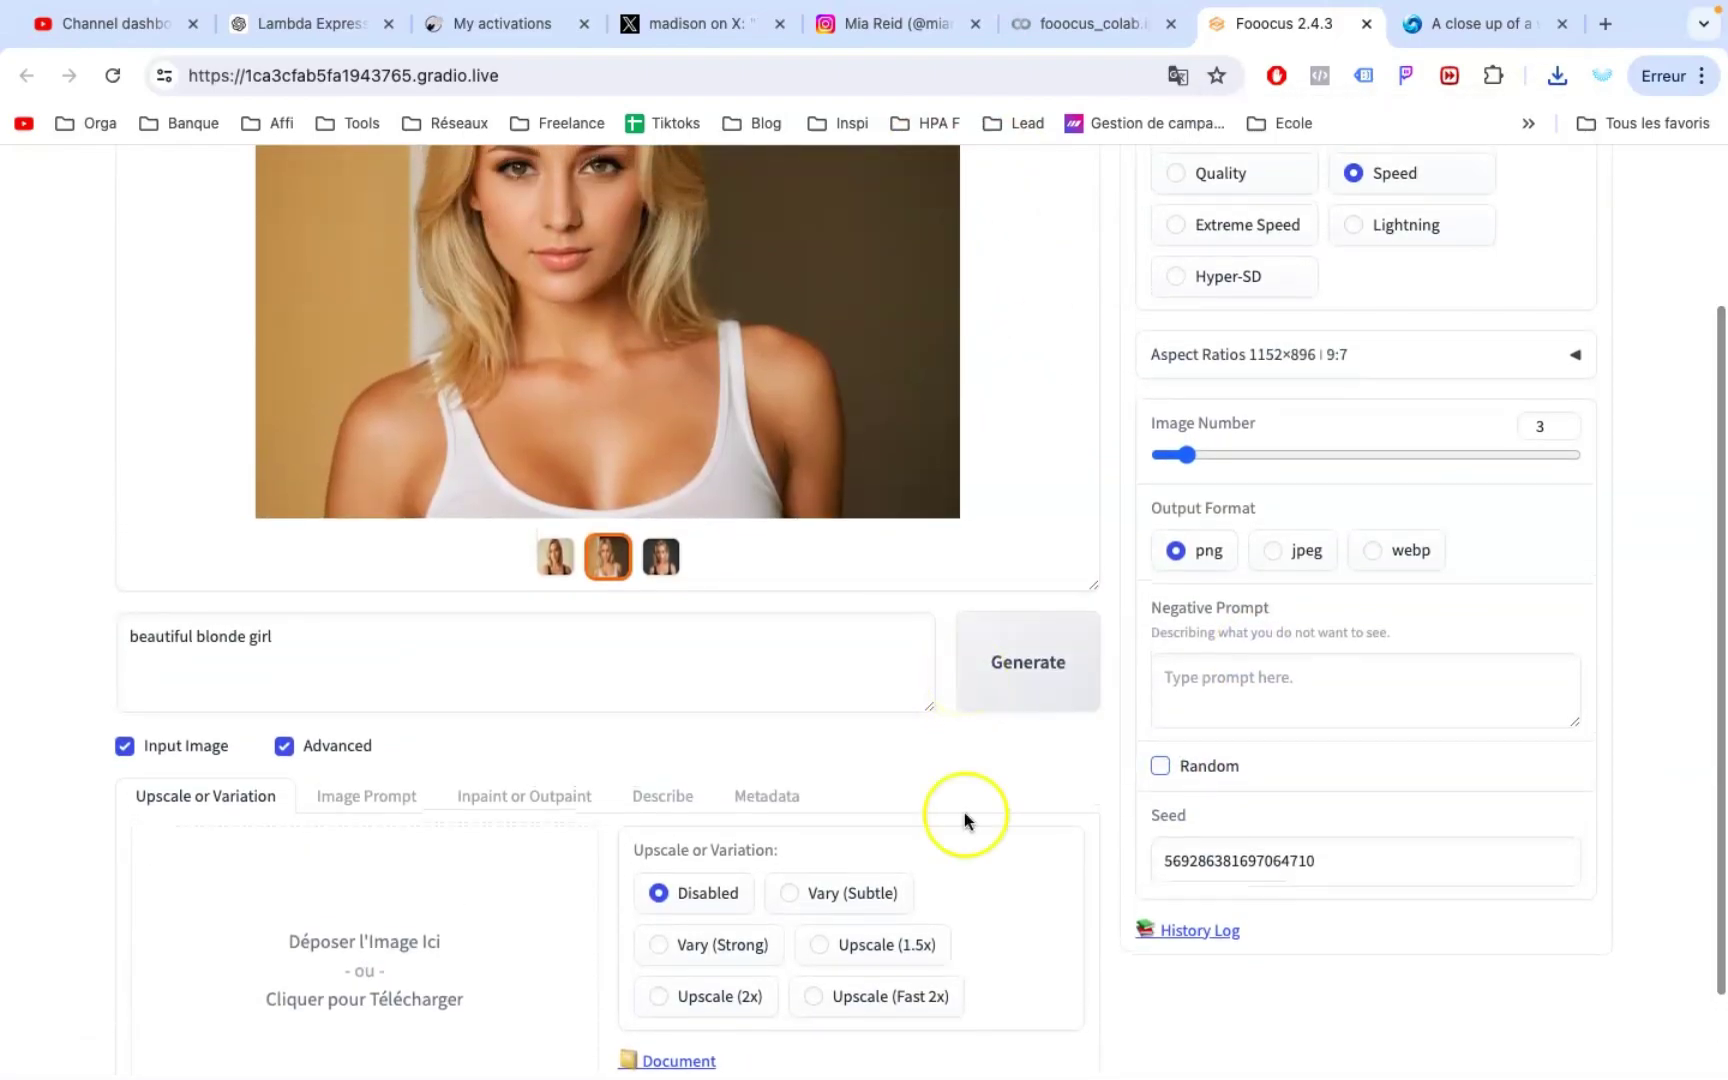
scroll(328, 688, down, 1)
click(338, 703)
scroll(339, 705, down, 5)
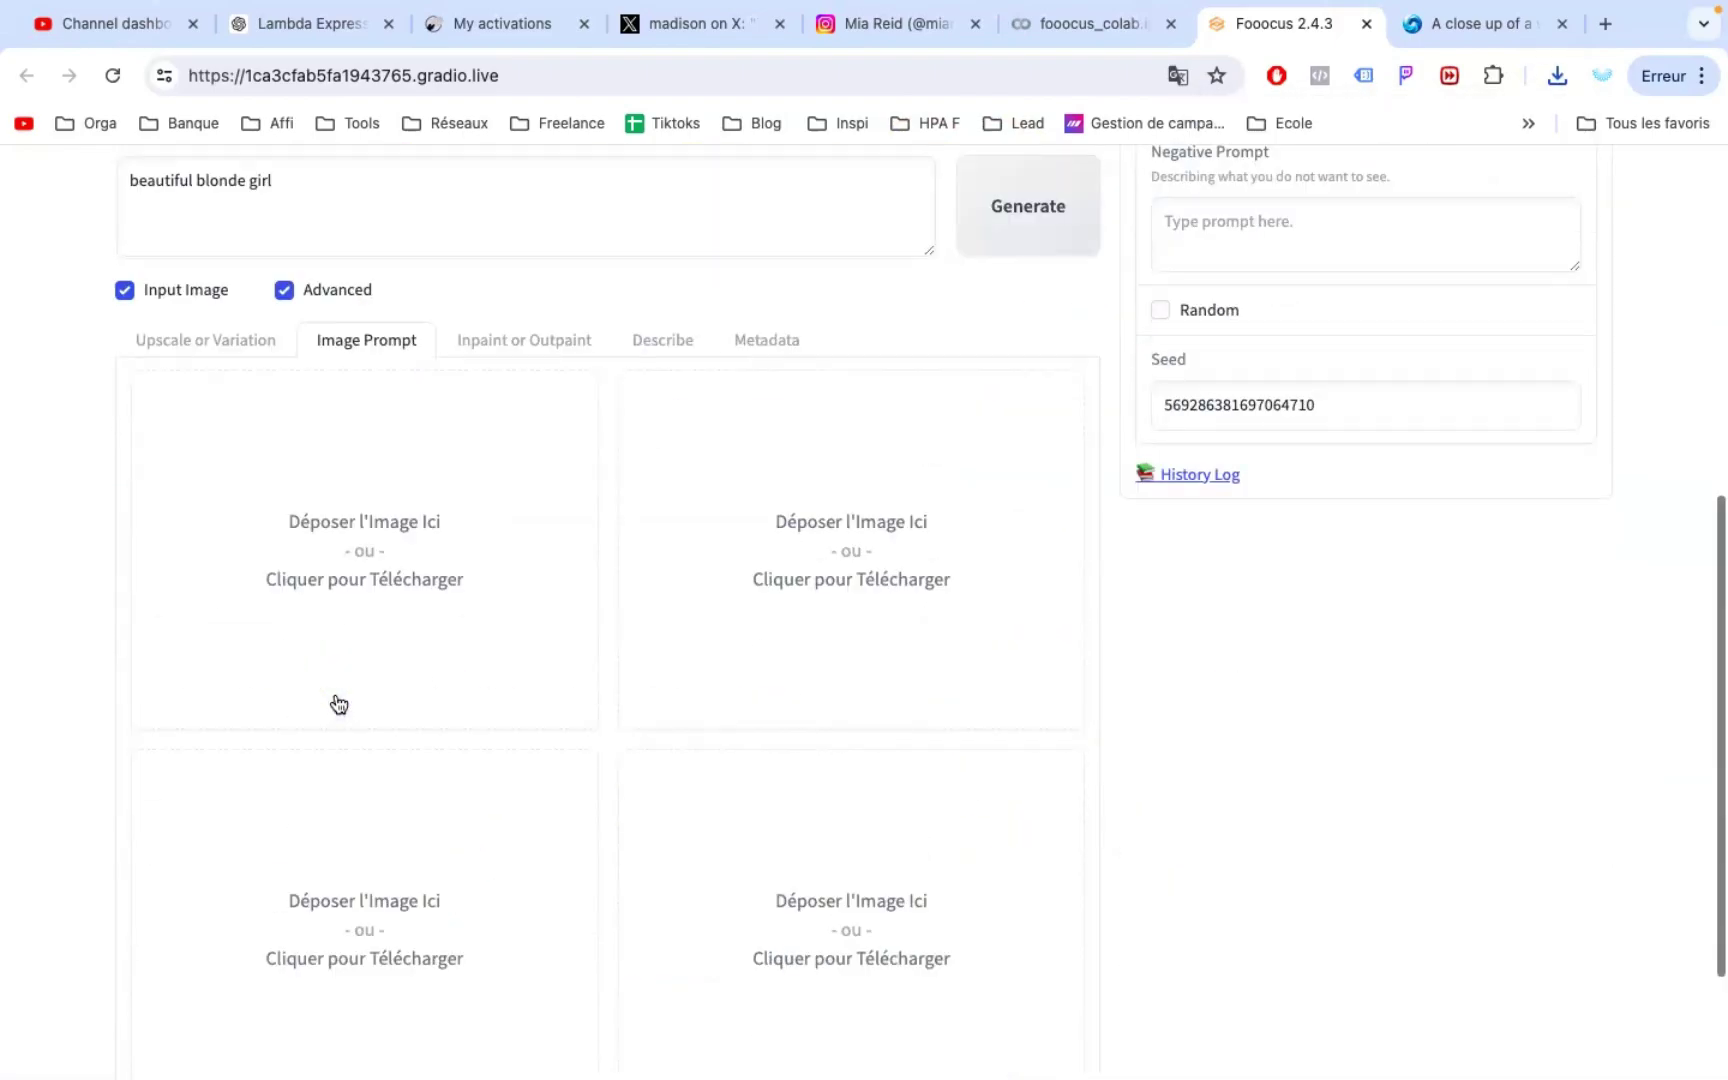
drag(1165, 183, 590, 645)
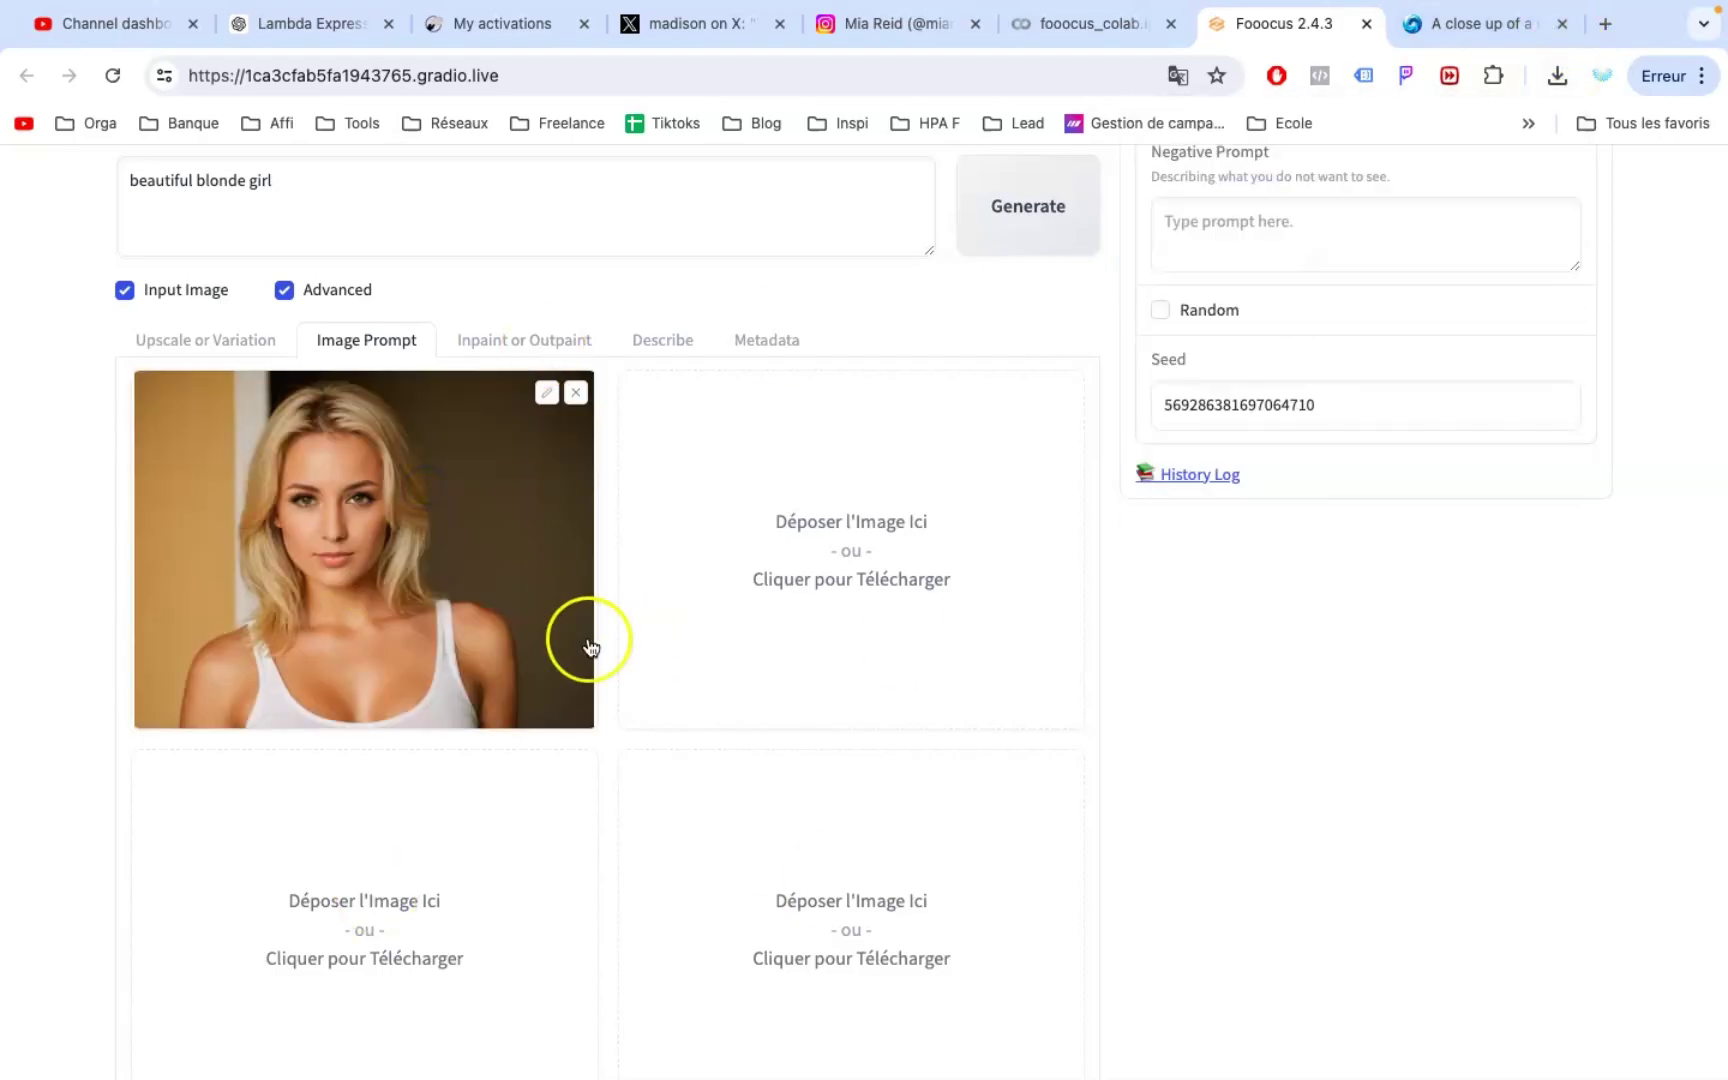
Step: Generate new images using the portrait reference at Stop At 1, Weight 0.901
scroll(671, 536, down, 3)
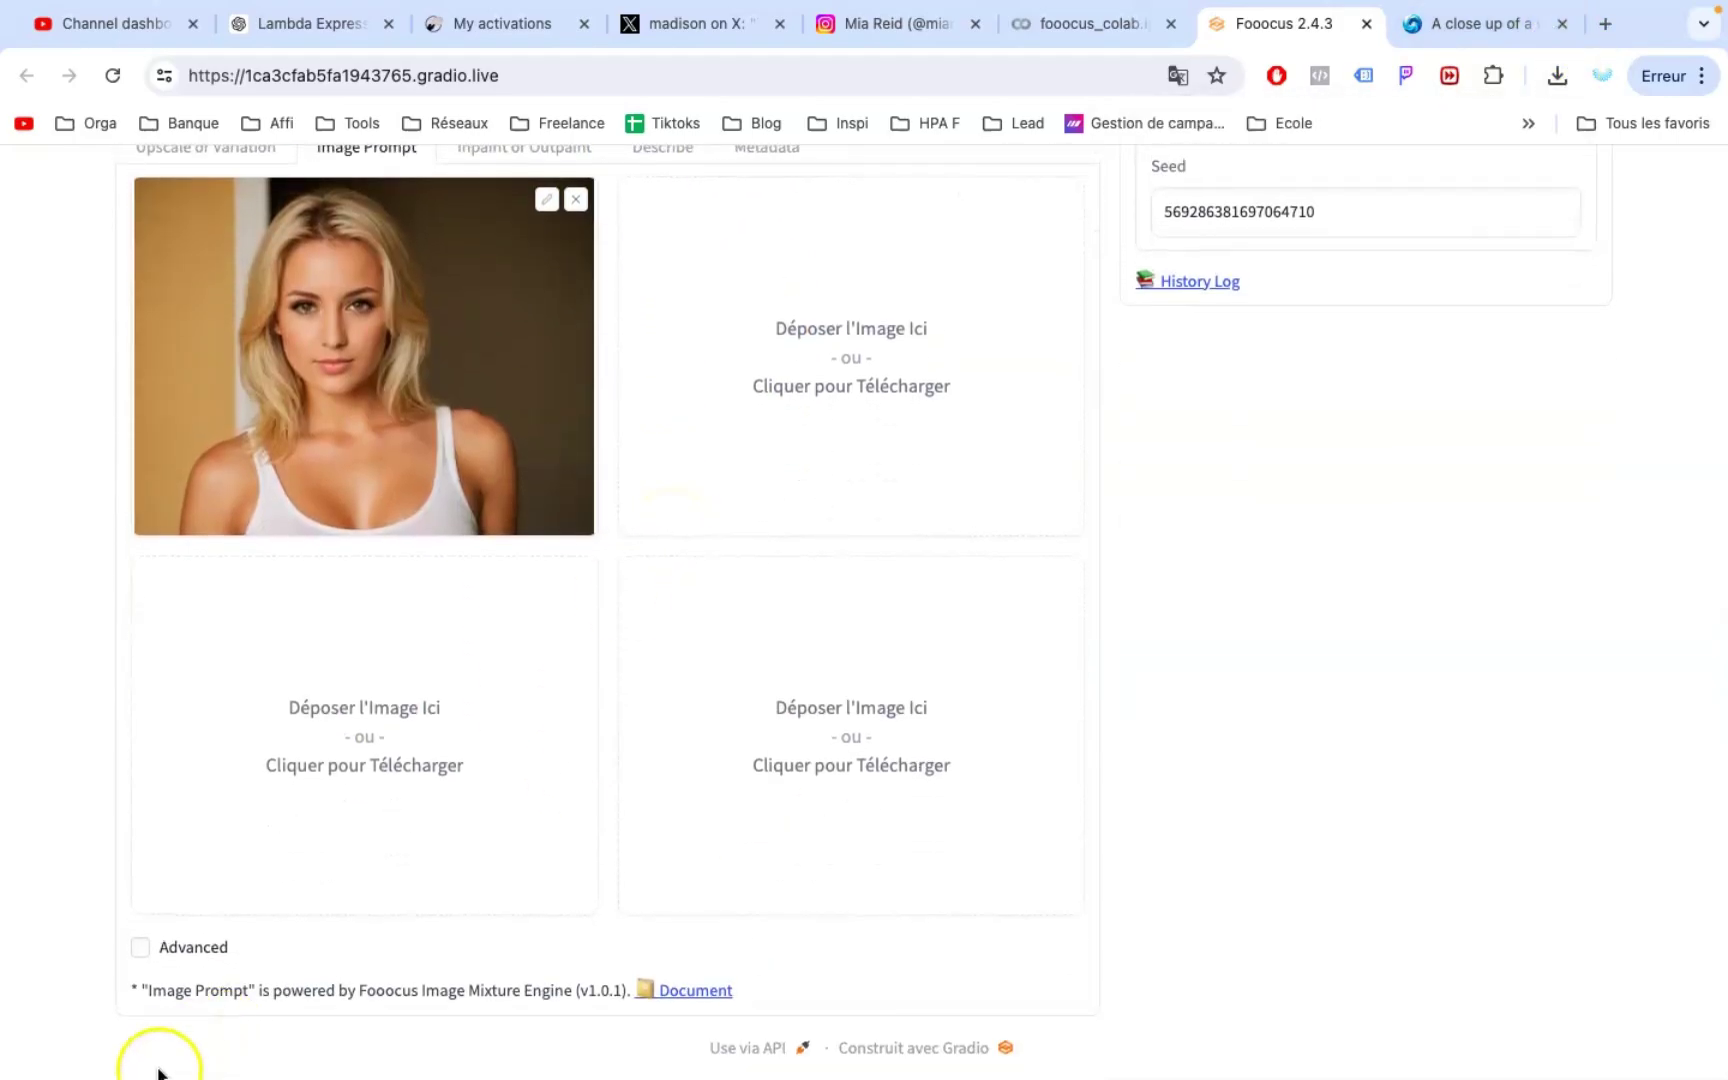
scroll(243, 625, up, 2)
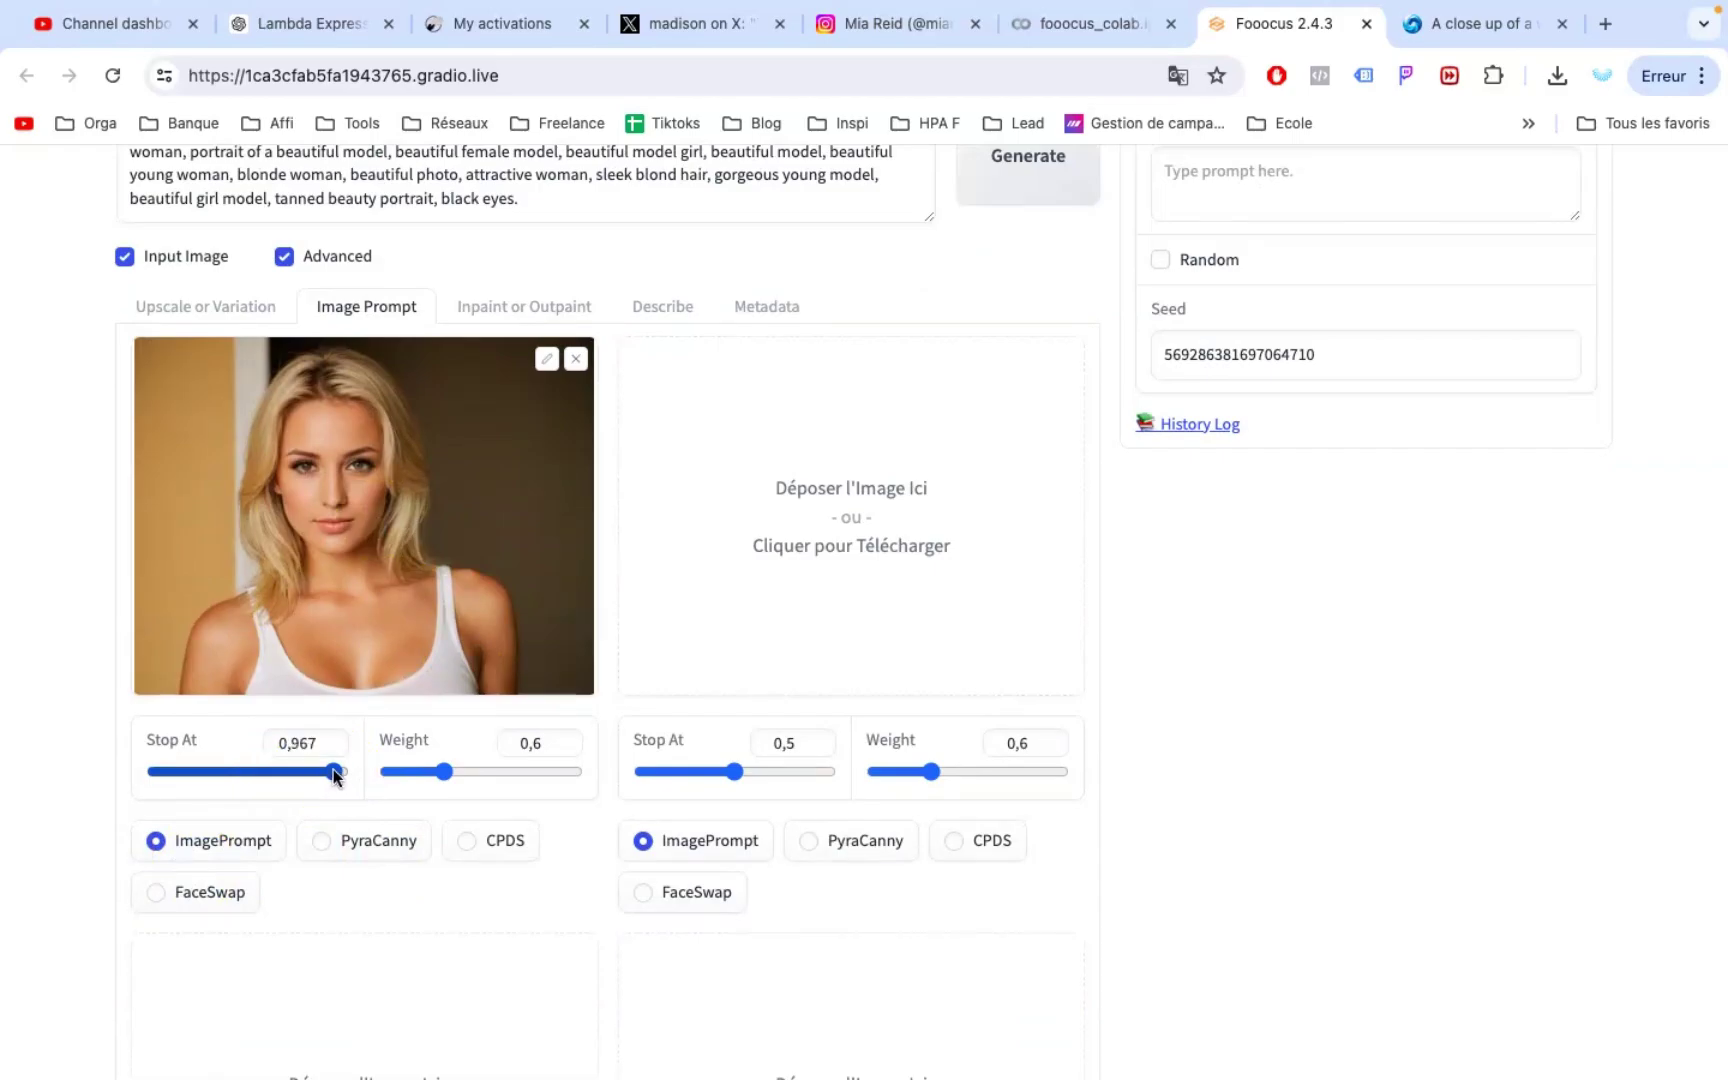
click(1061, 161)
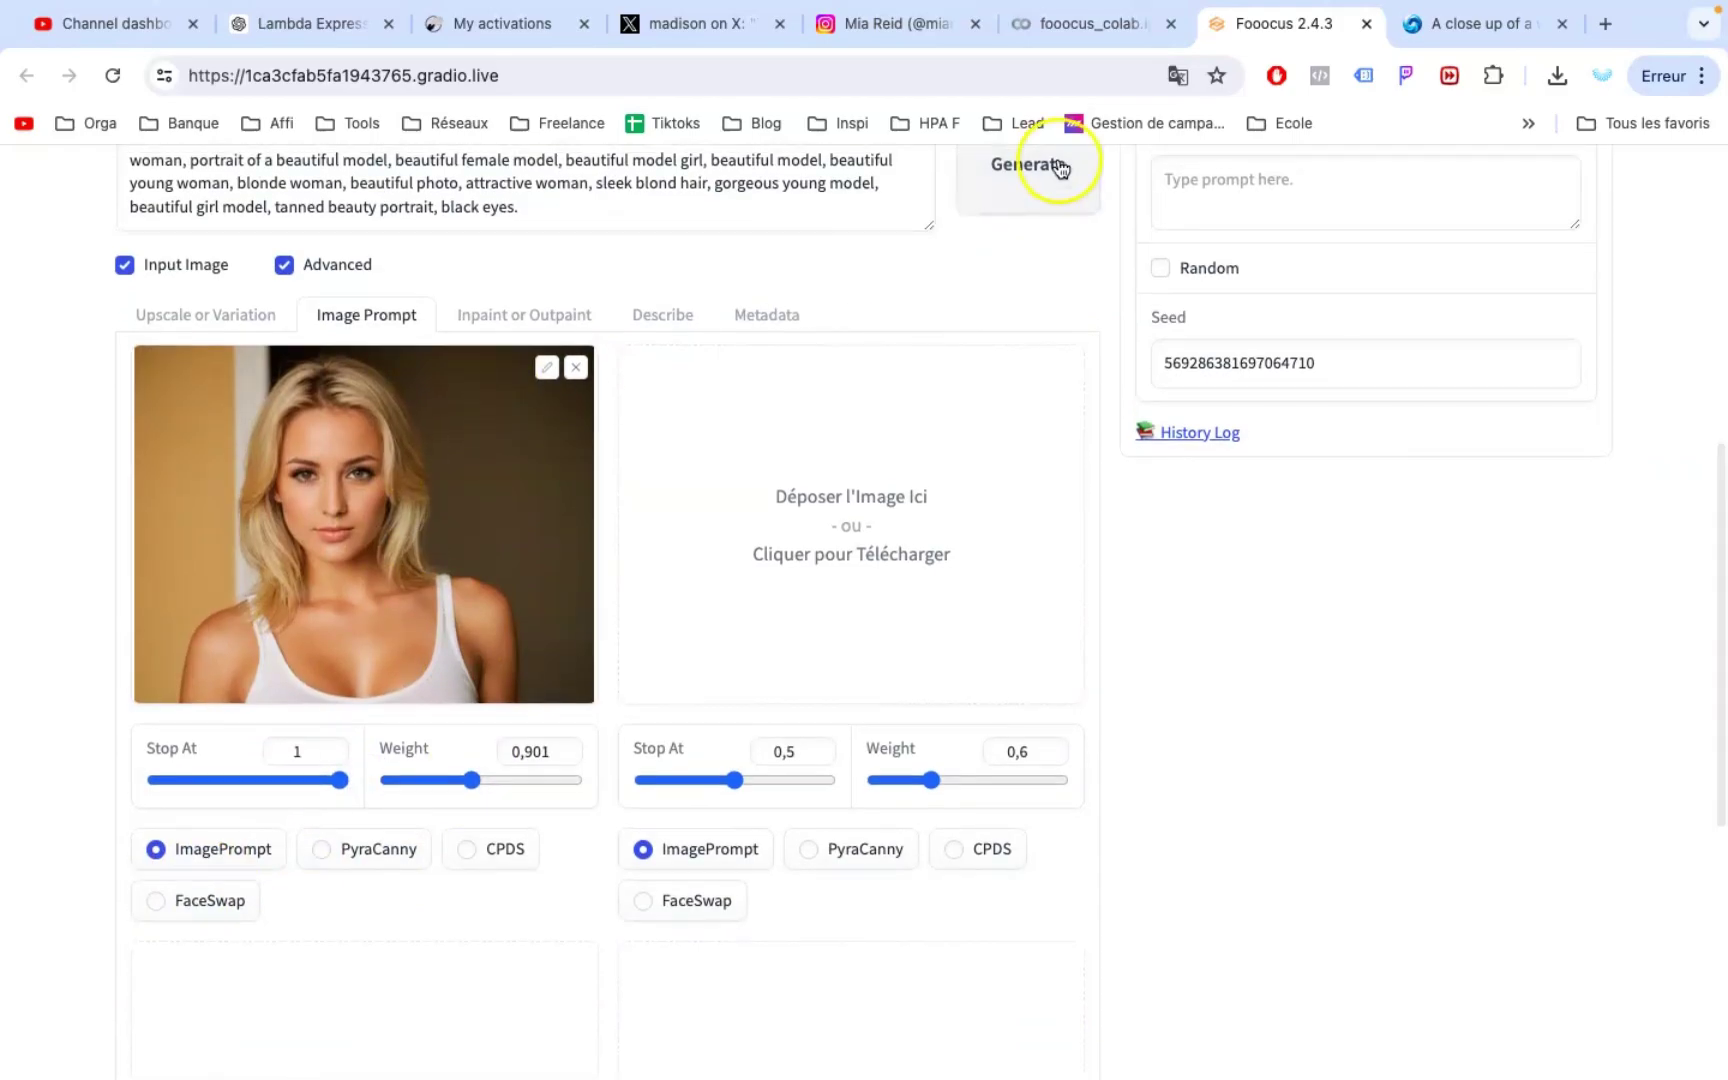
click(590, 367)
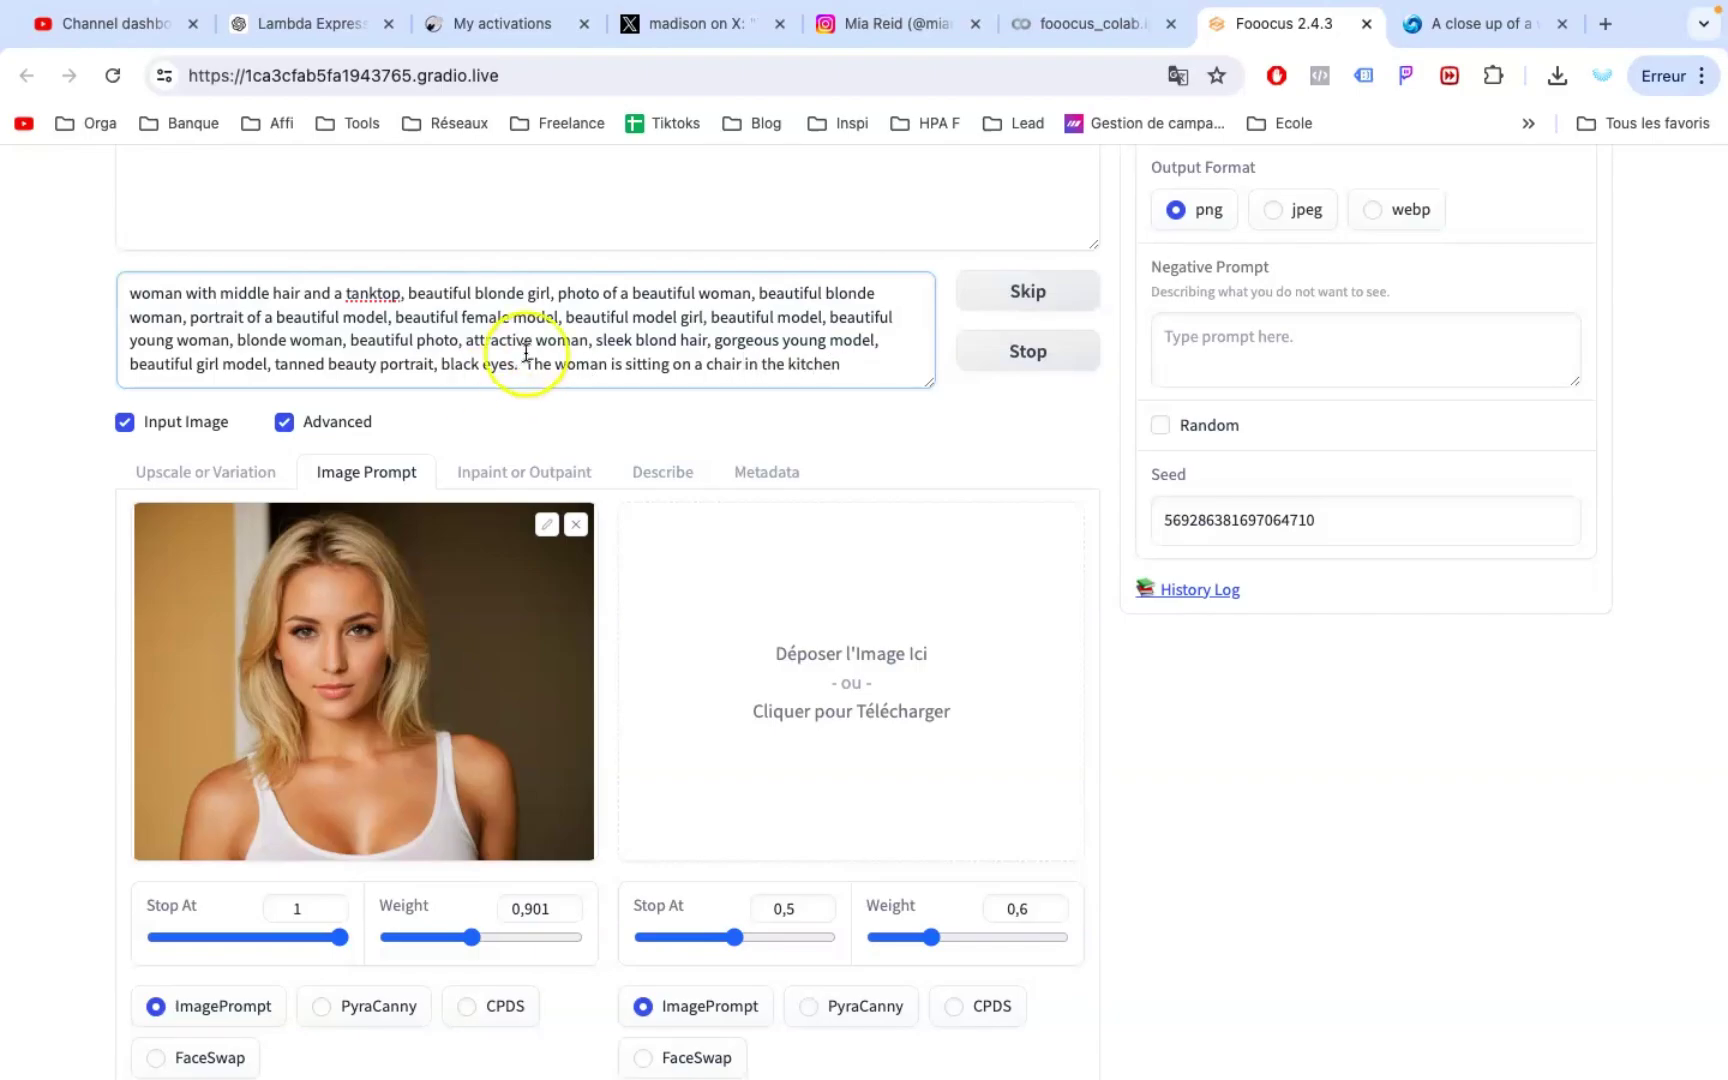
Step: Preview the images generated from the portrait reference
click(995, 293)
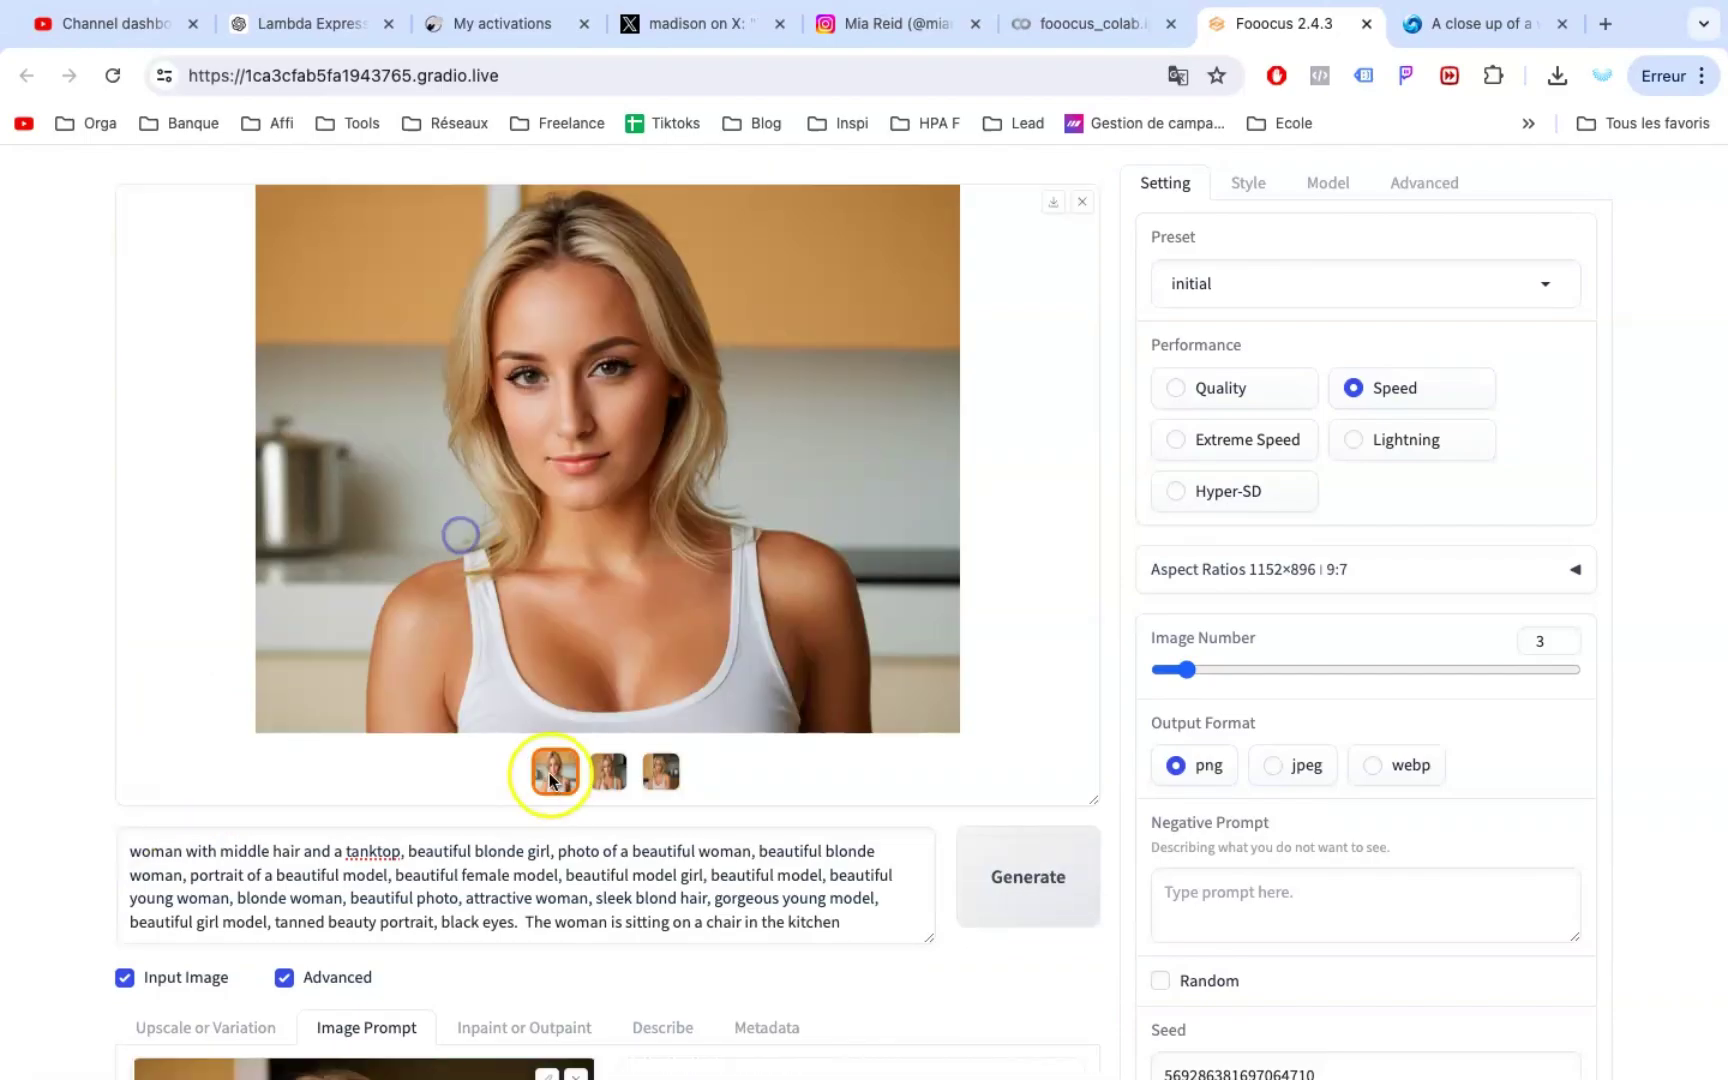
click(577, 775)
click(608, 771)
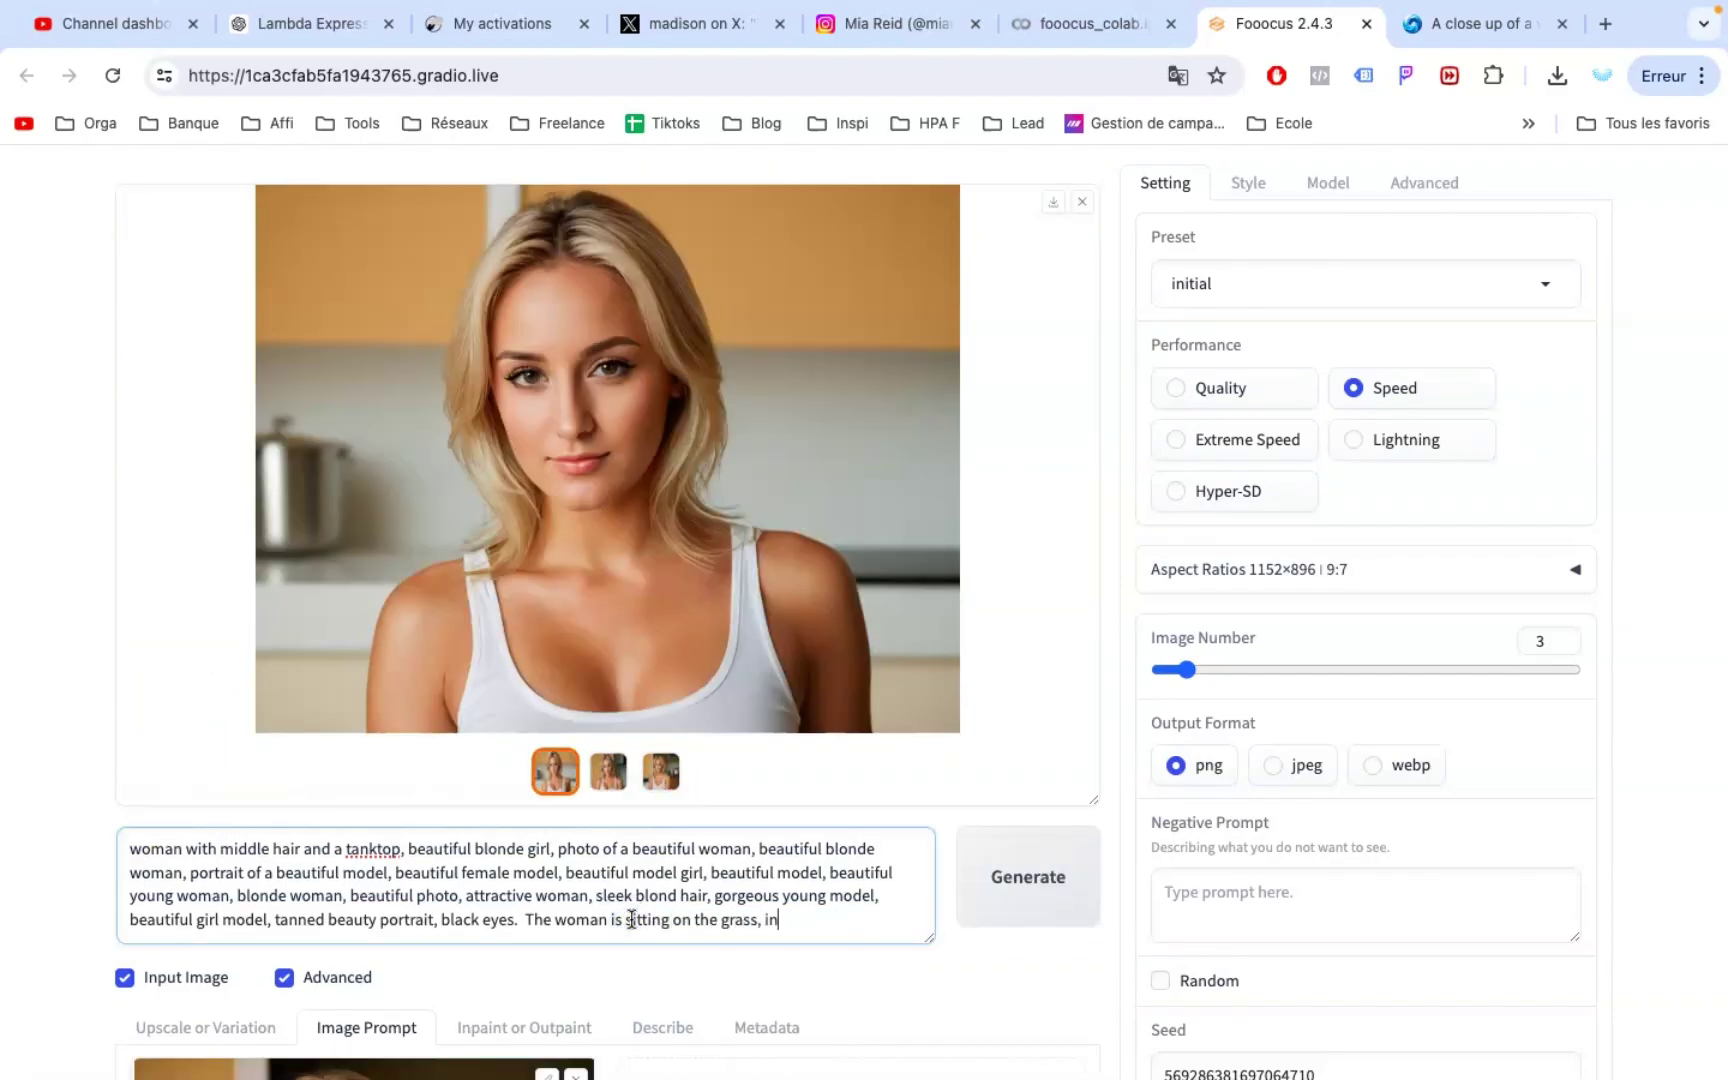
Step: Regenerate with 'sitting on the grass, in a garden' and add a second blonde reference photo
text(a garden.)
key(ctrl+Return)
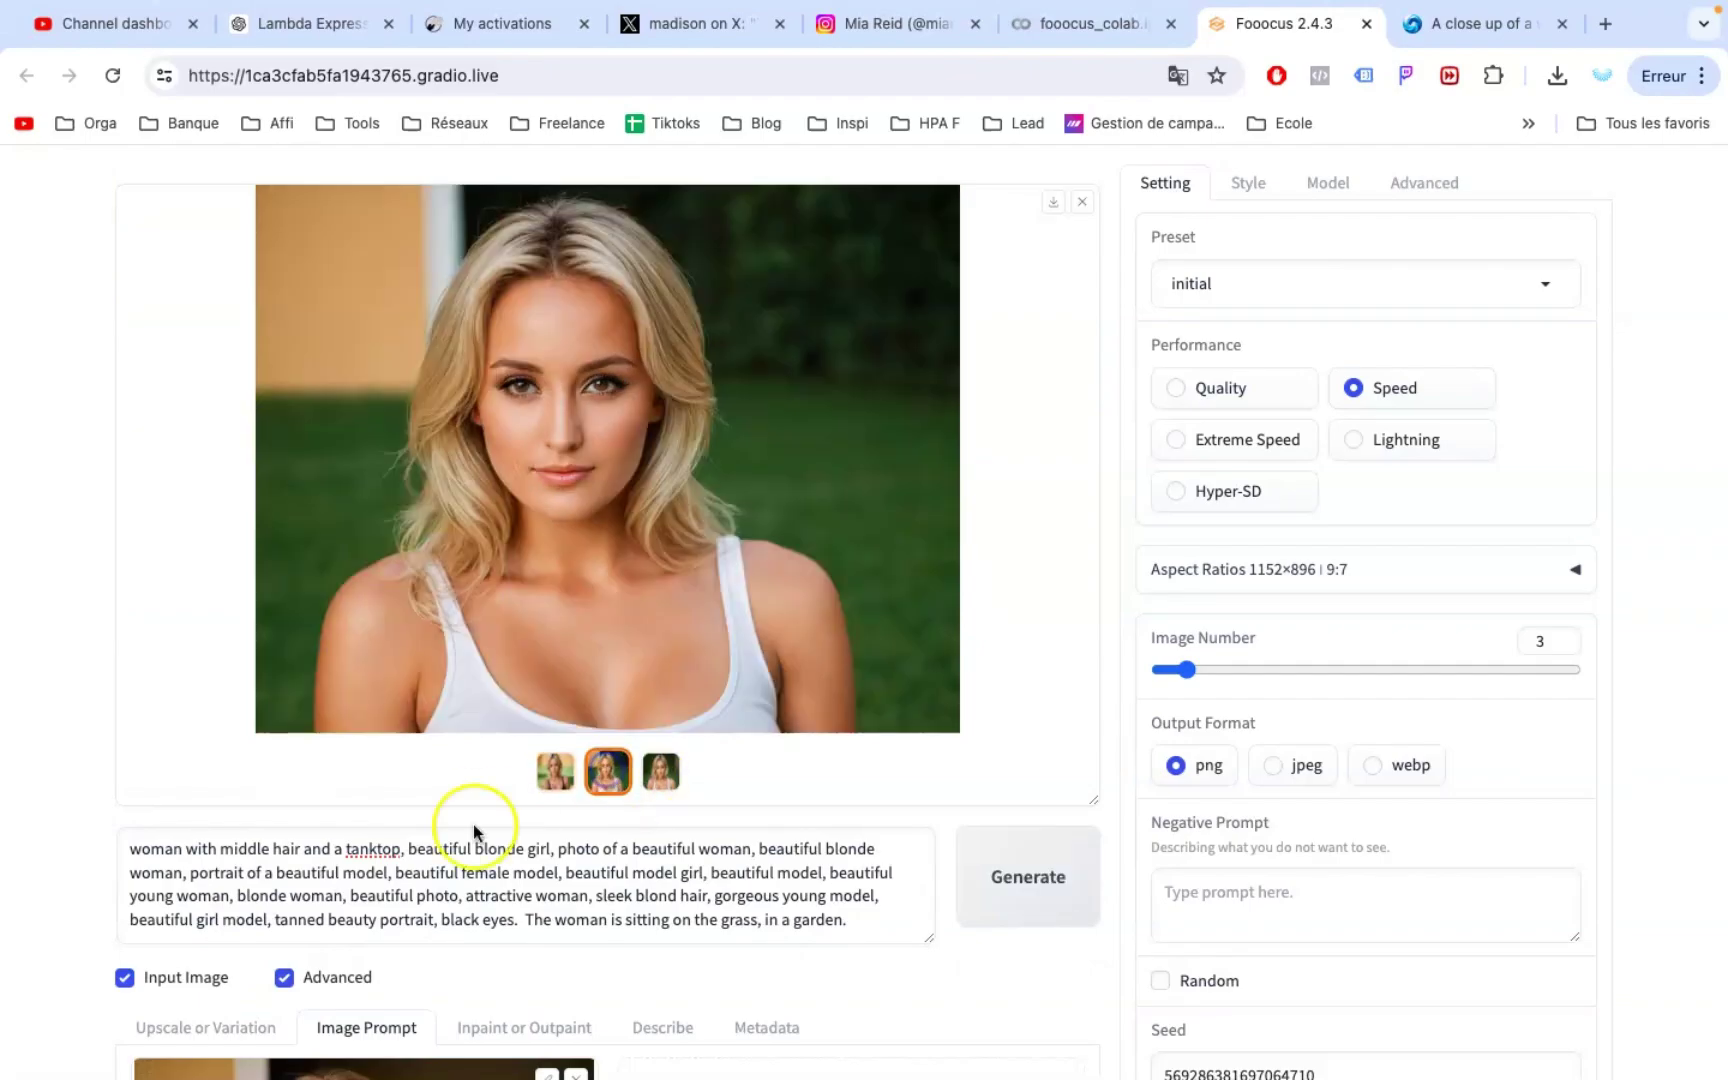
click(661, 771)
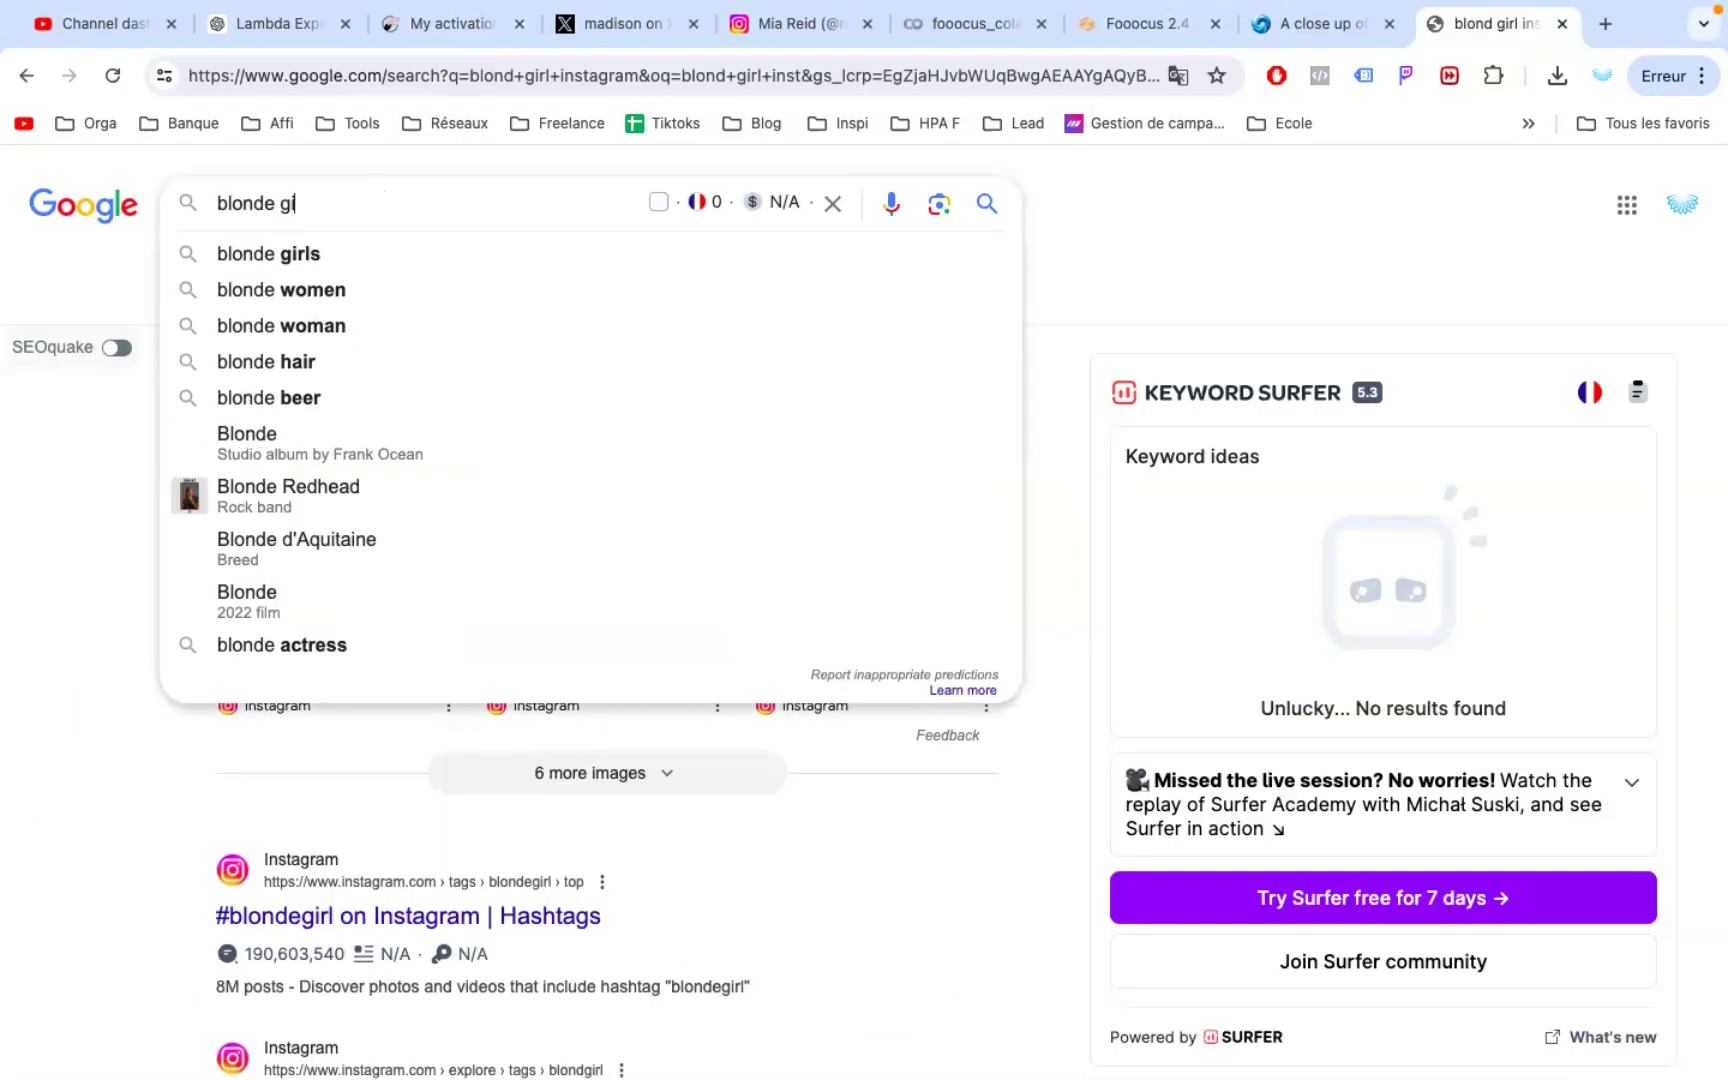
text(tagram)
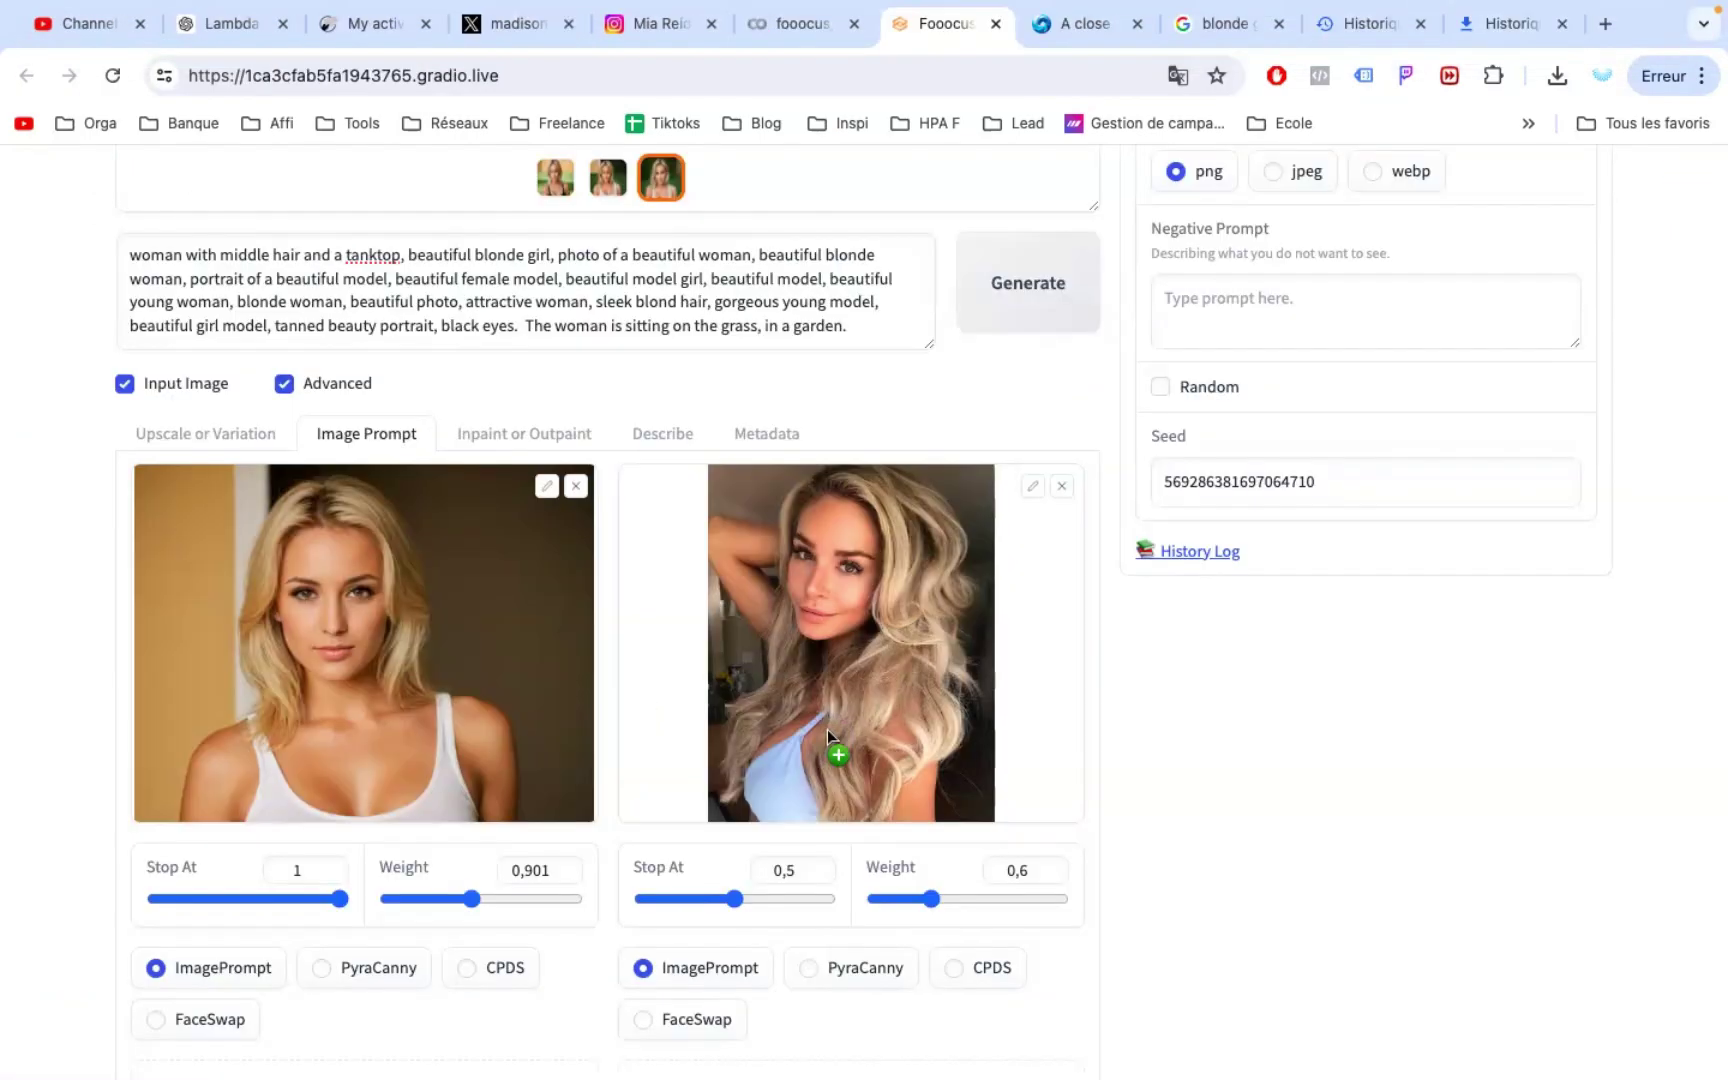
scroll(828, 731, down, 2)
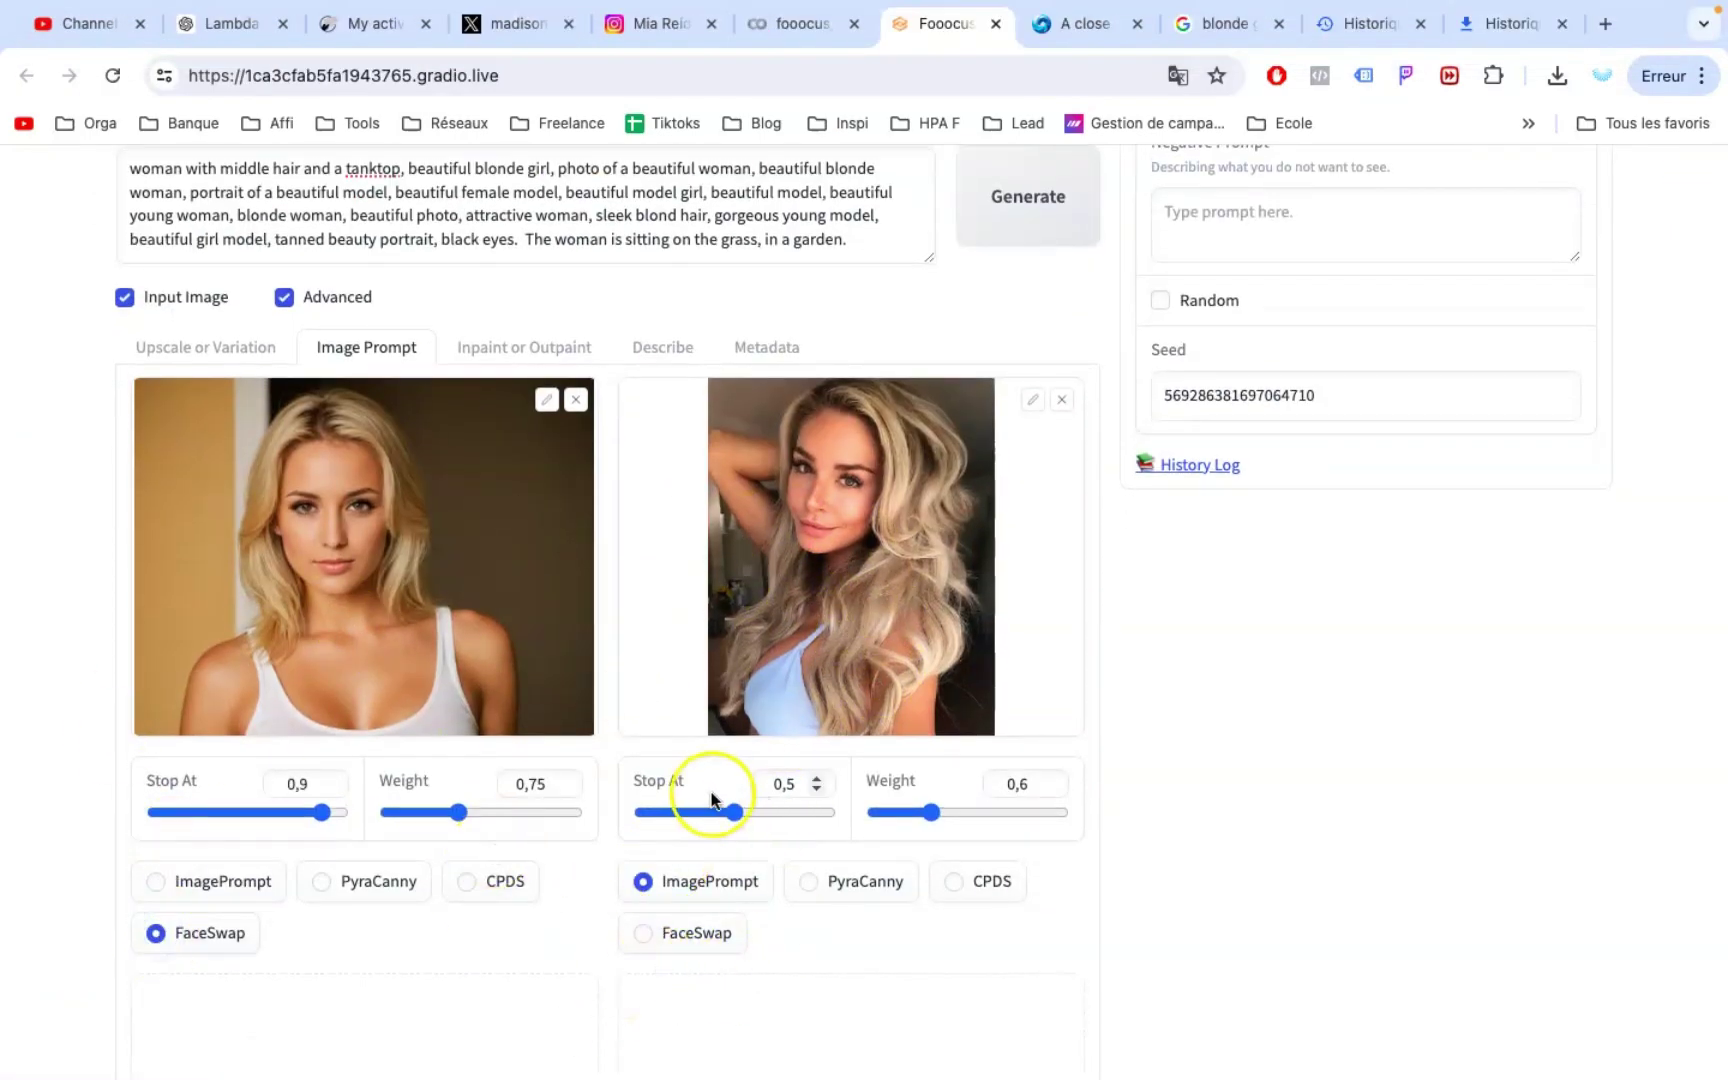
Step: Set the first reference to FaceSwap (0.9/0.75) and the second reference's weight to 0.7
scroll(812, 735, down, 2)
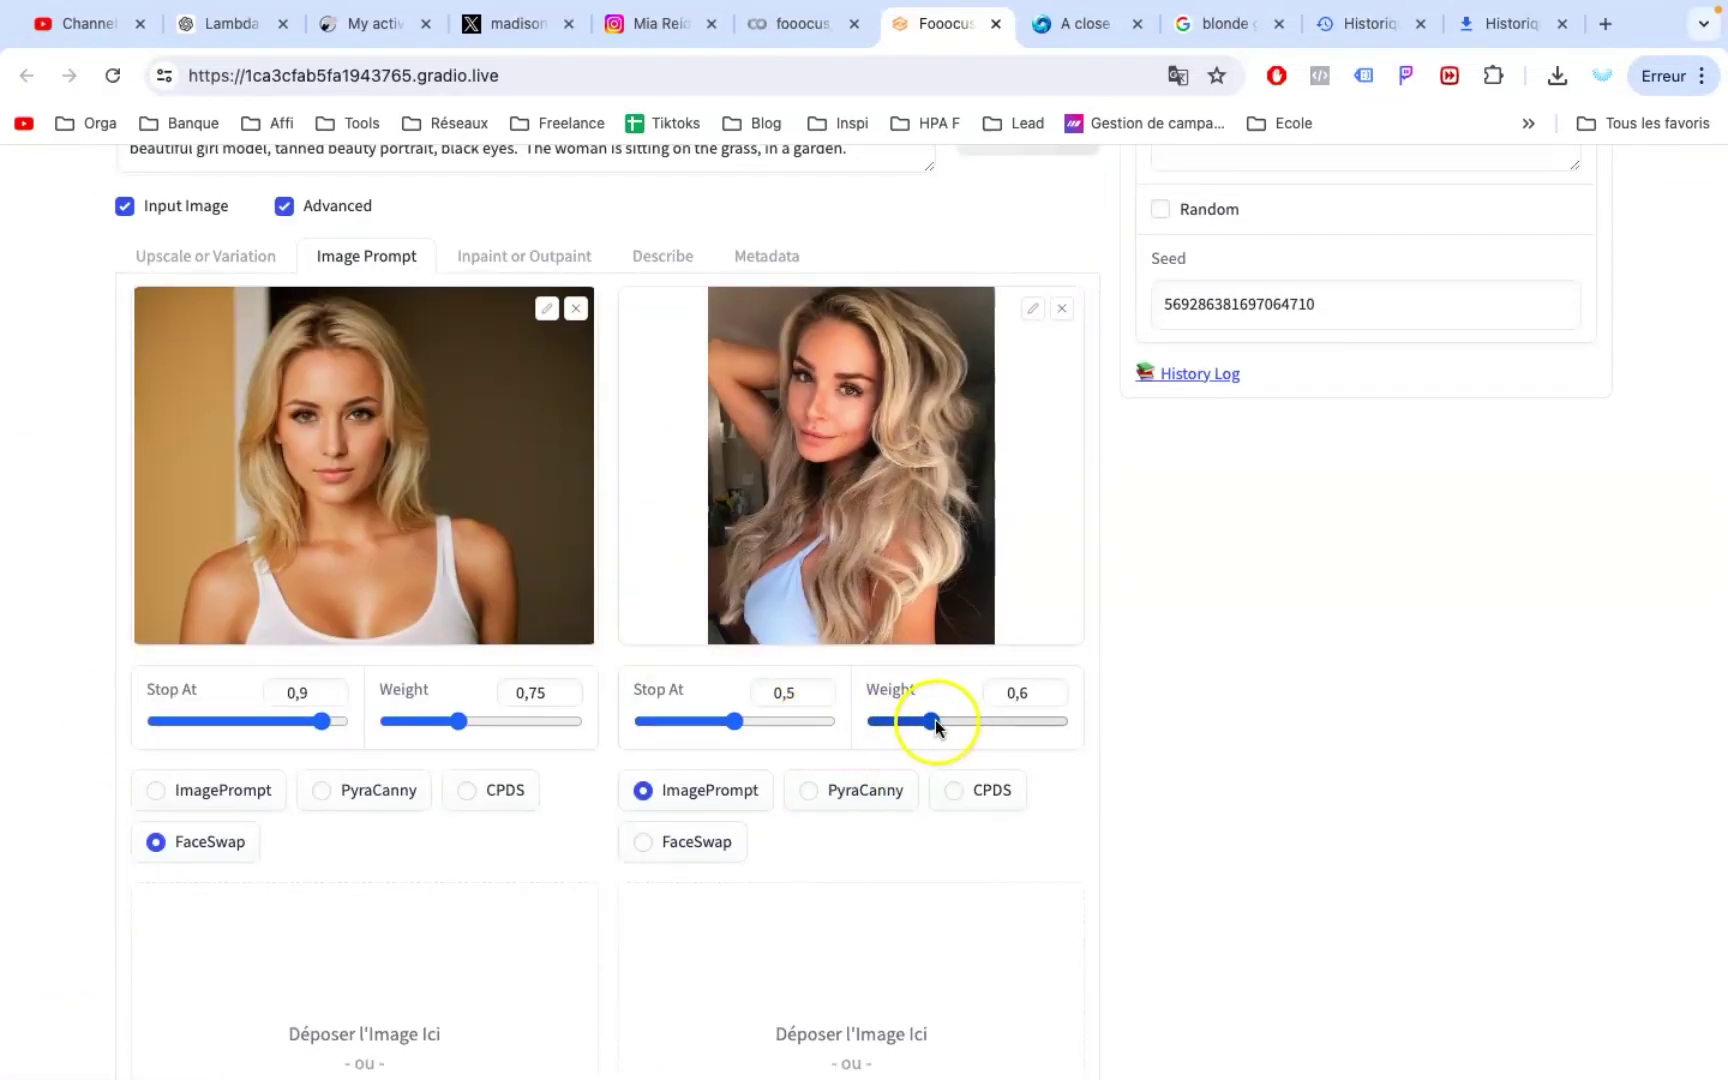
click(1030, 692)
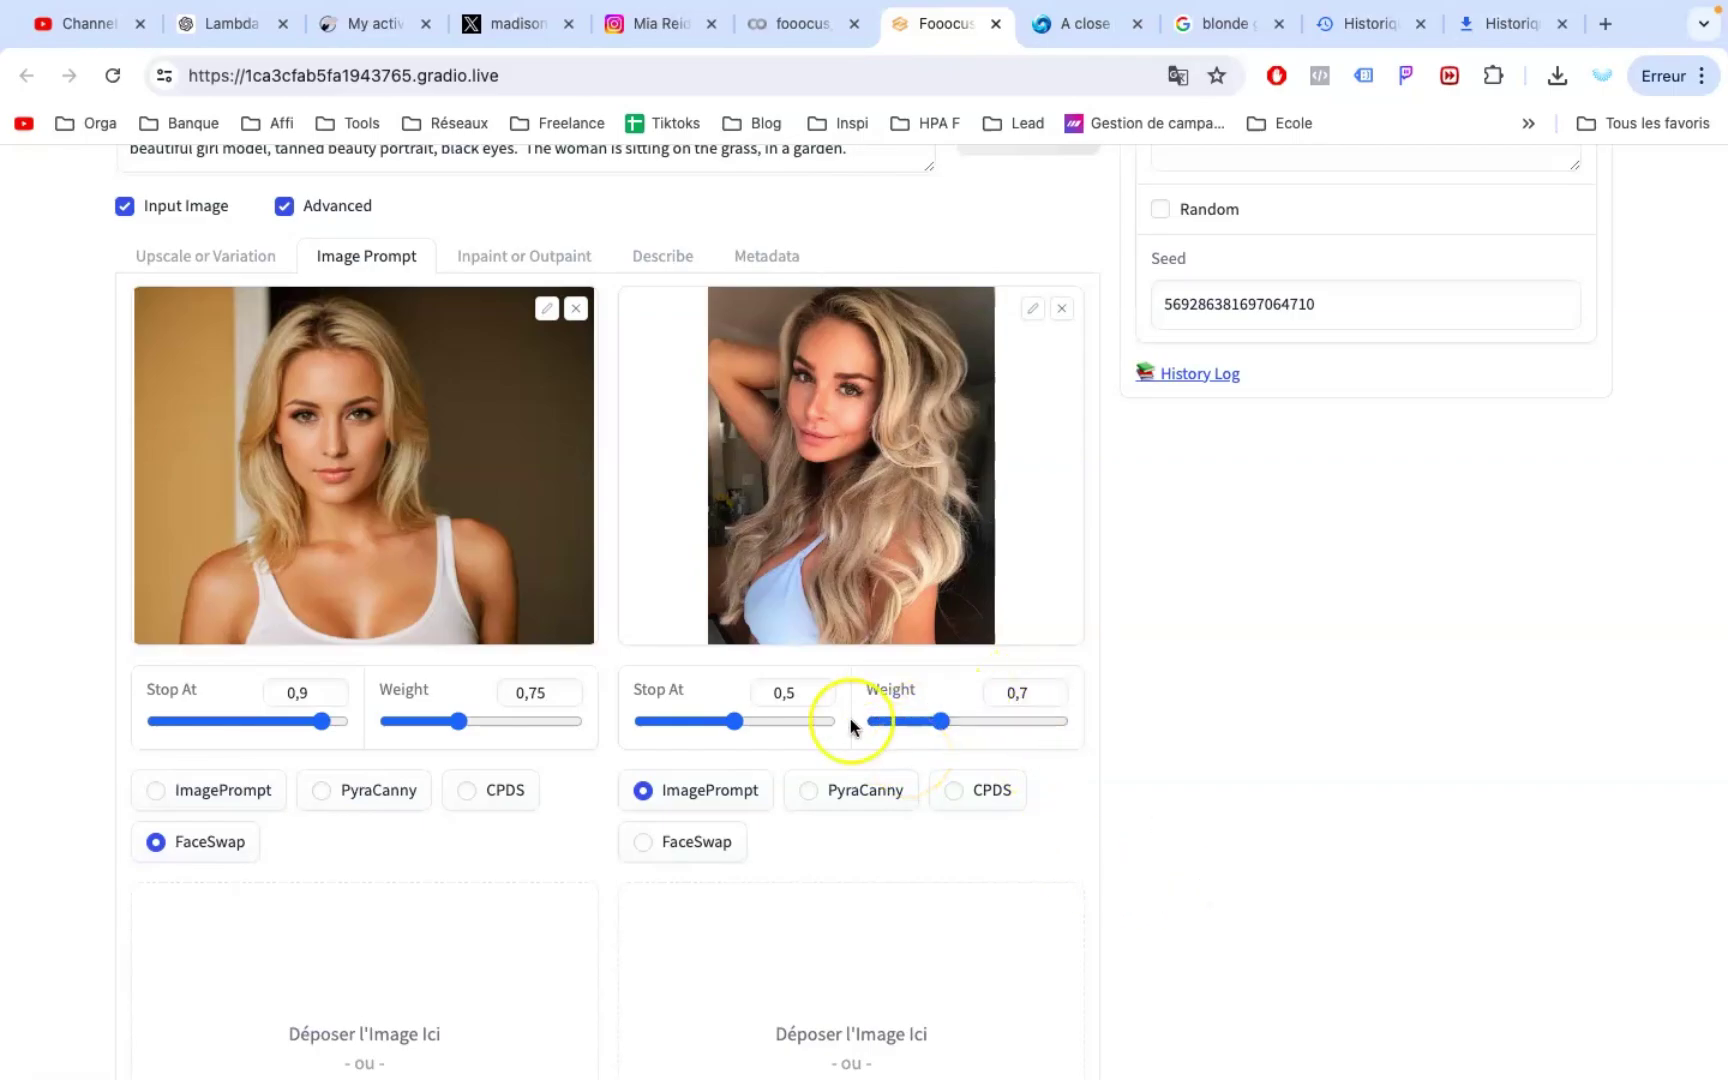
scroll(850, 718, up, 7)
drag(848, 454, 630, 458)
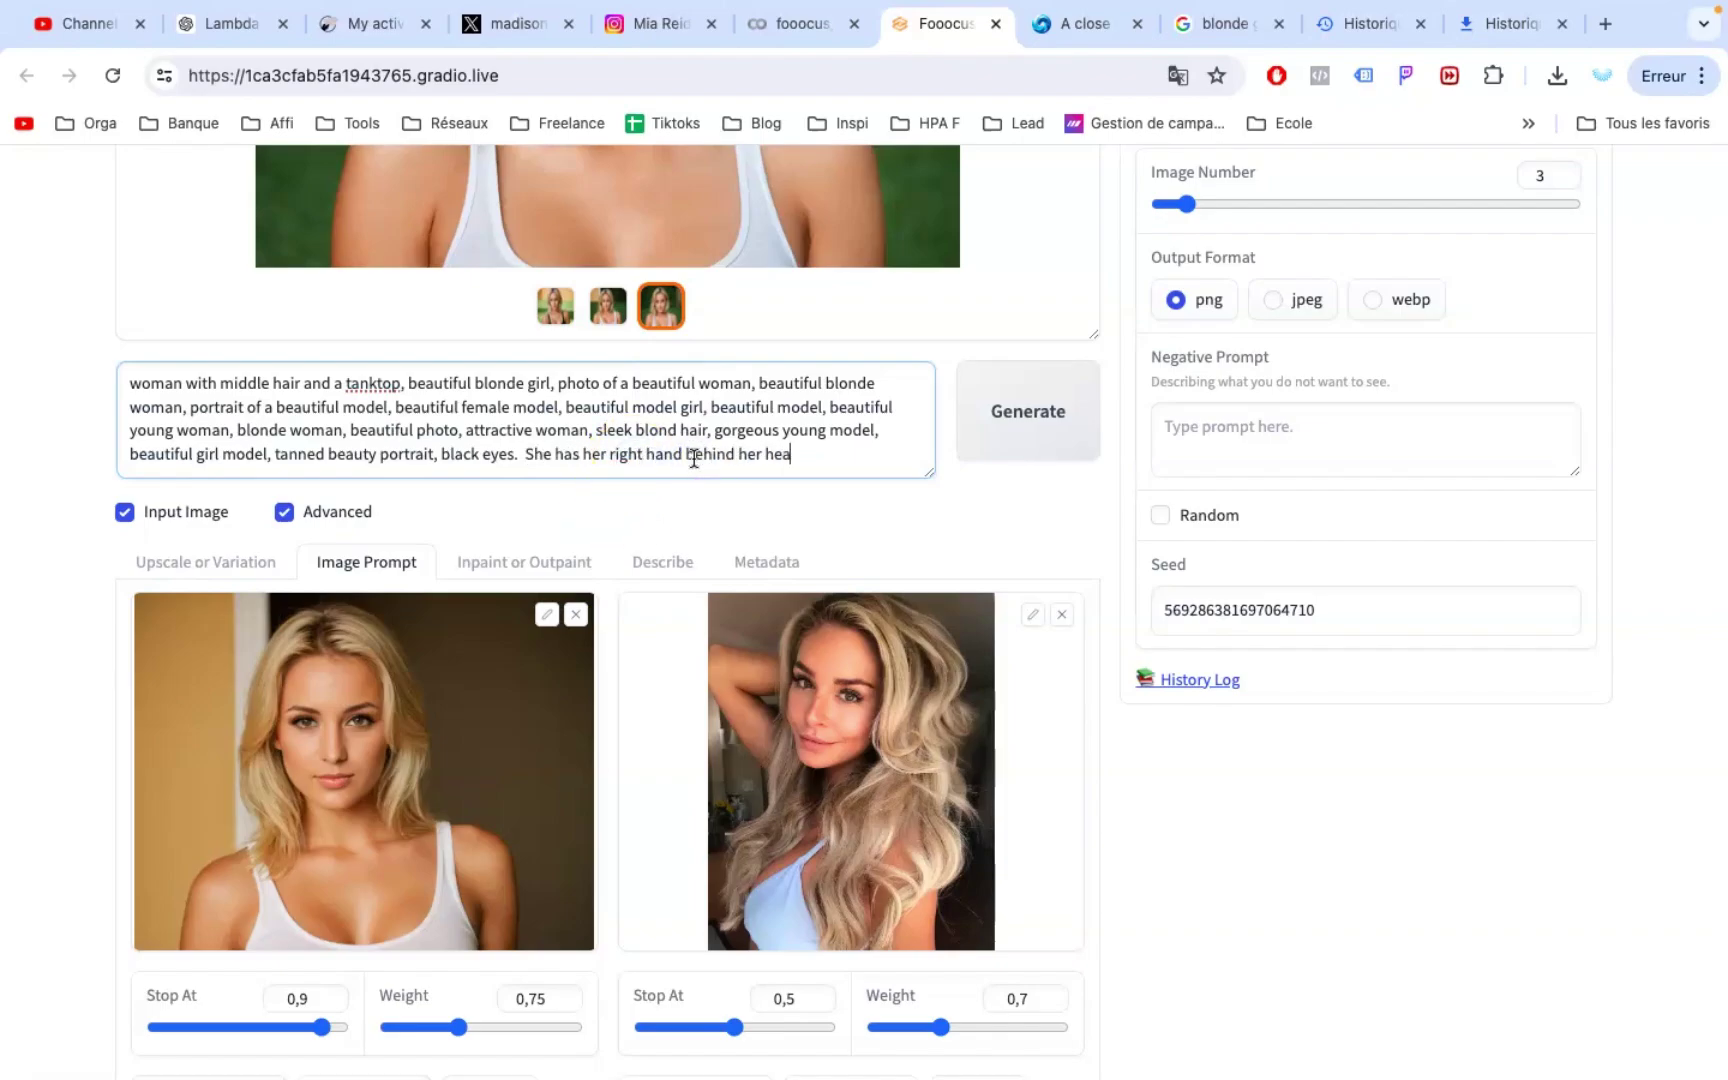
Step: Generate and preview three images with 'She has her right hand behind her head.'
text(.)
scroll(983, 686, down, 1)
click(1030, 347)
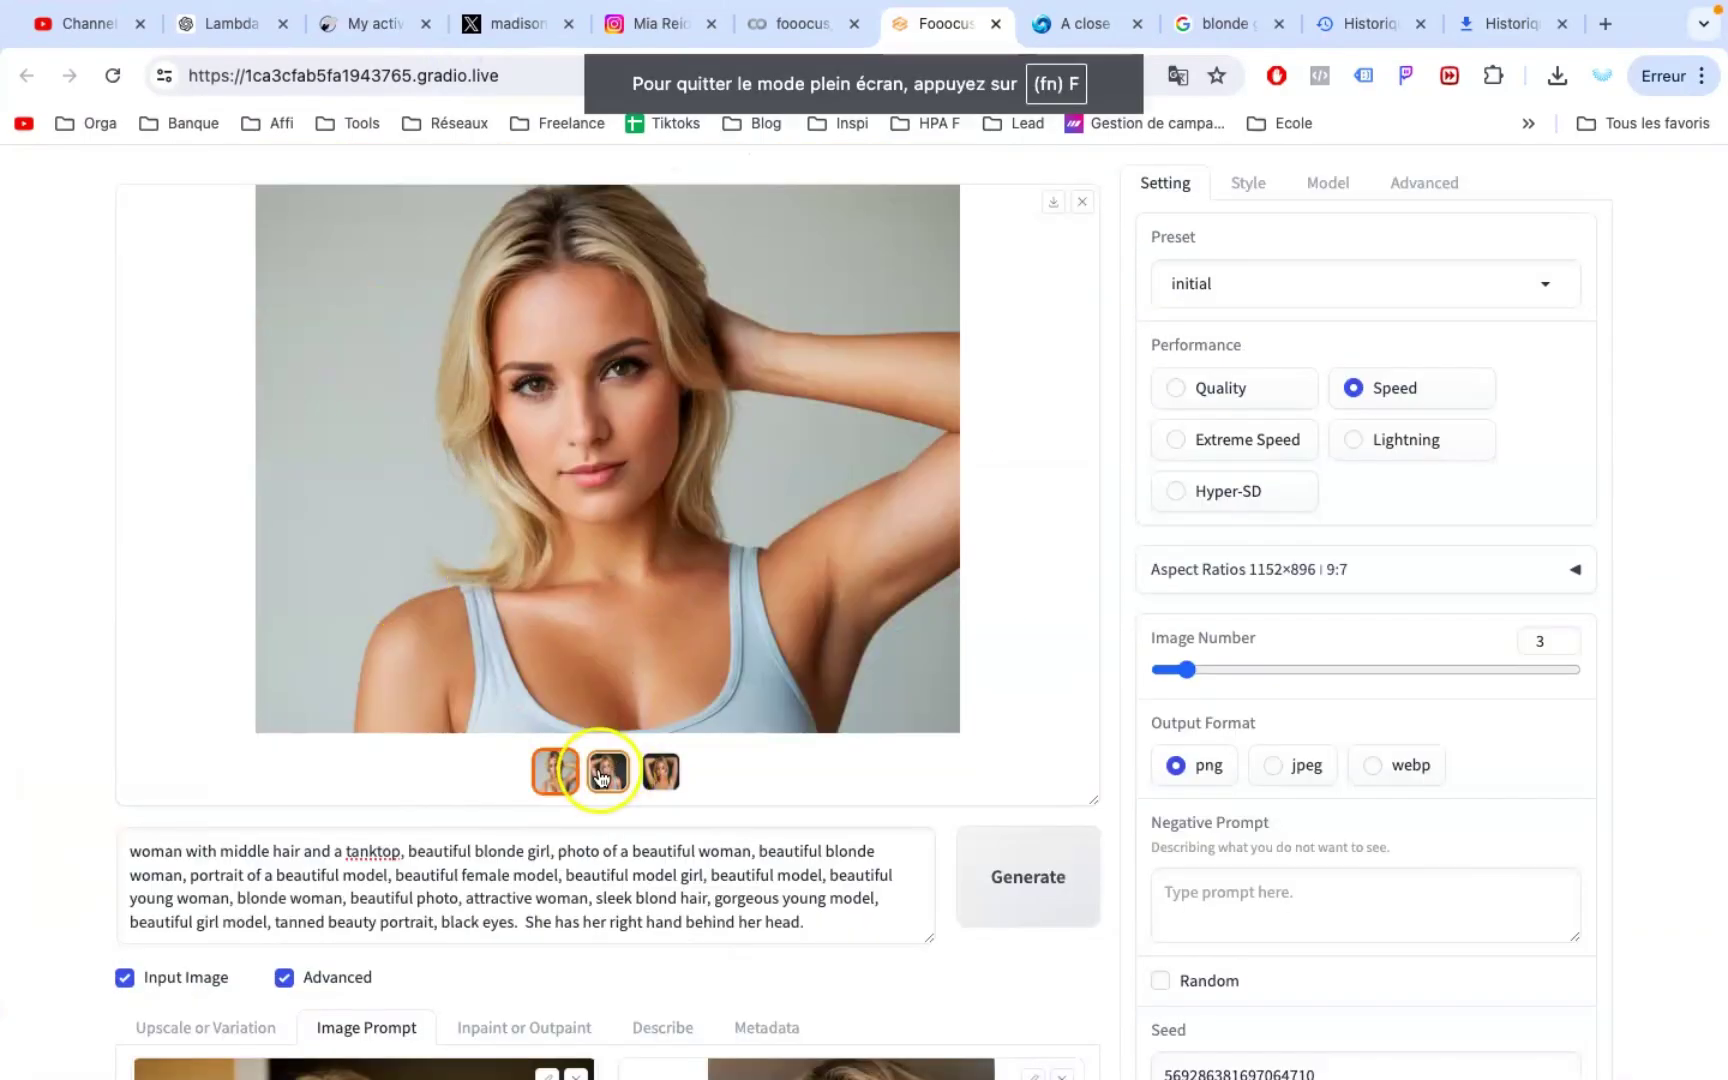
click(601, 773)
click(664, 776)
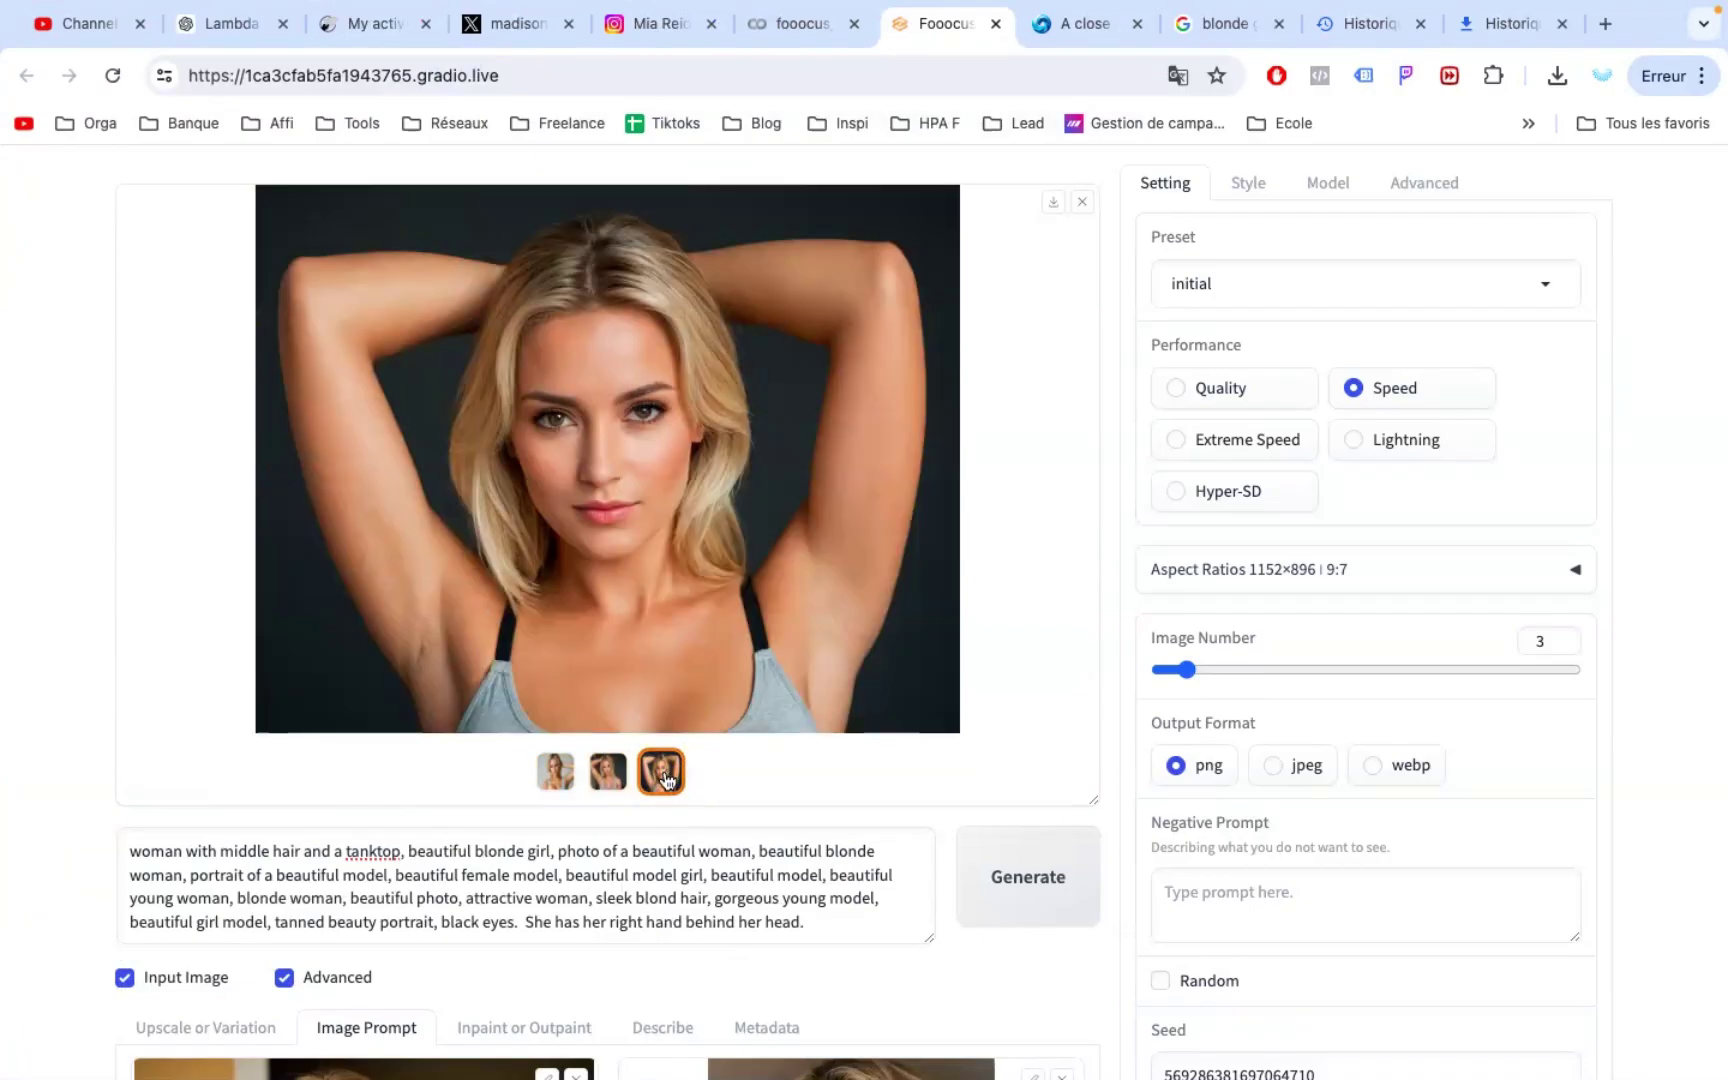
click(608, 771)
Step: Show the Control debug settings under Advanced
click(1424, 182)
scroll(1300, 520, down, 3)
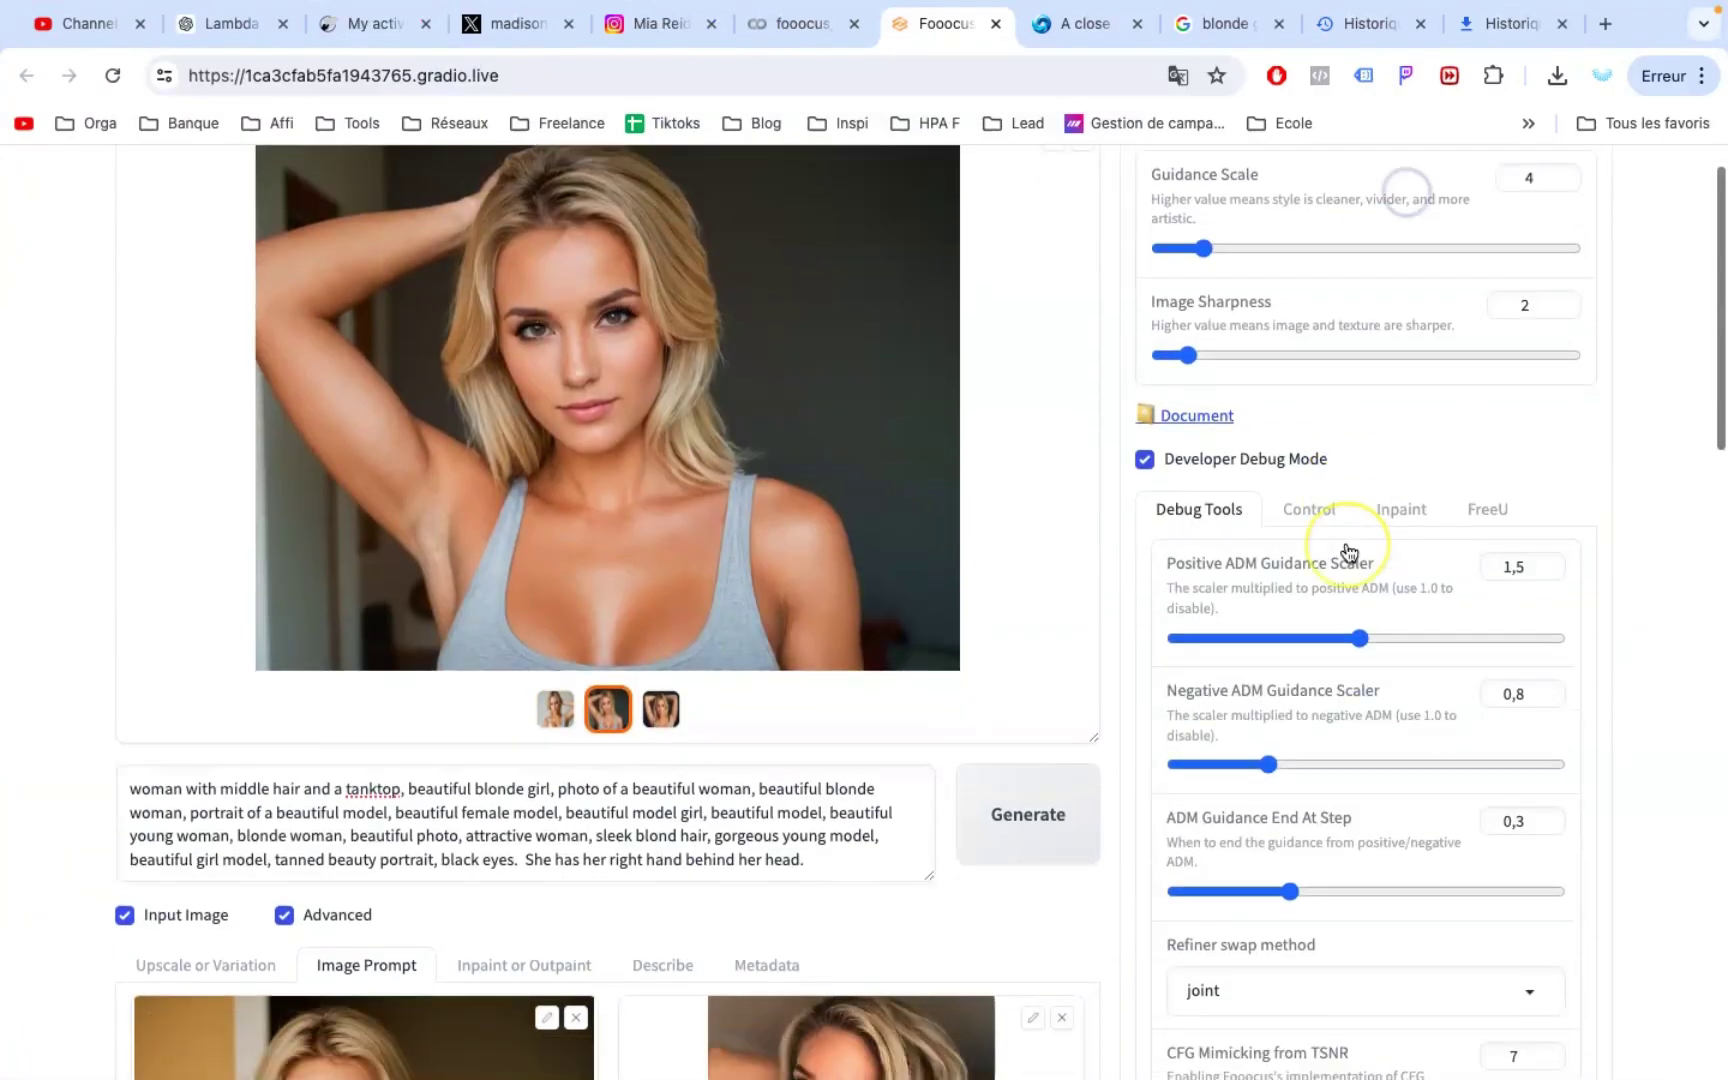
click(1291, 290)
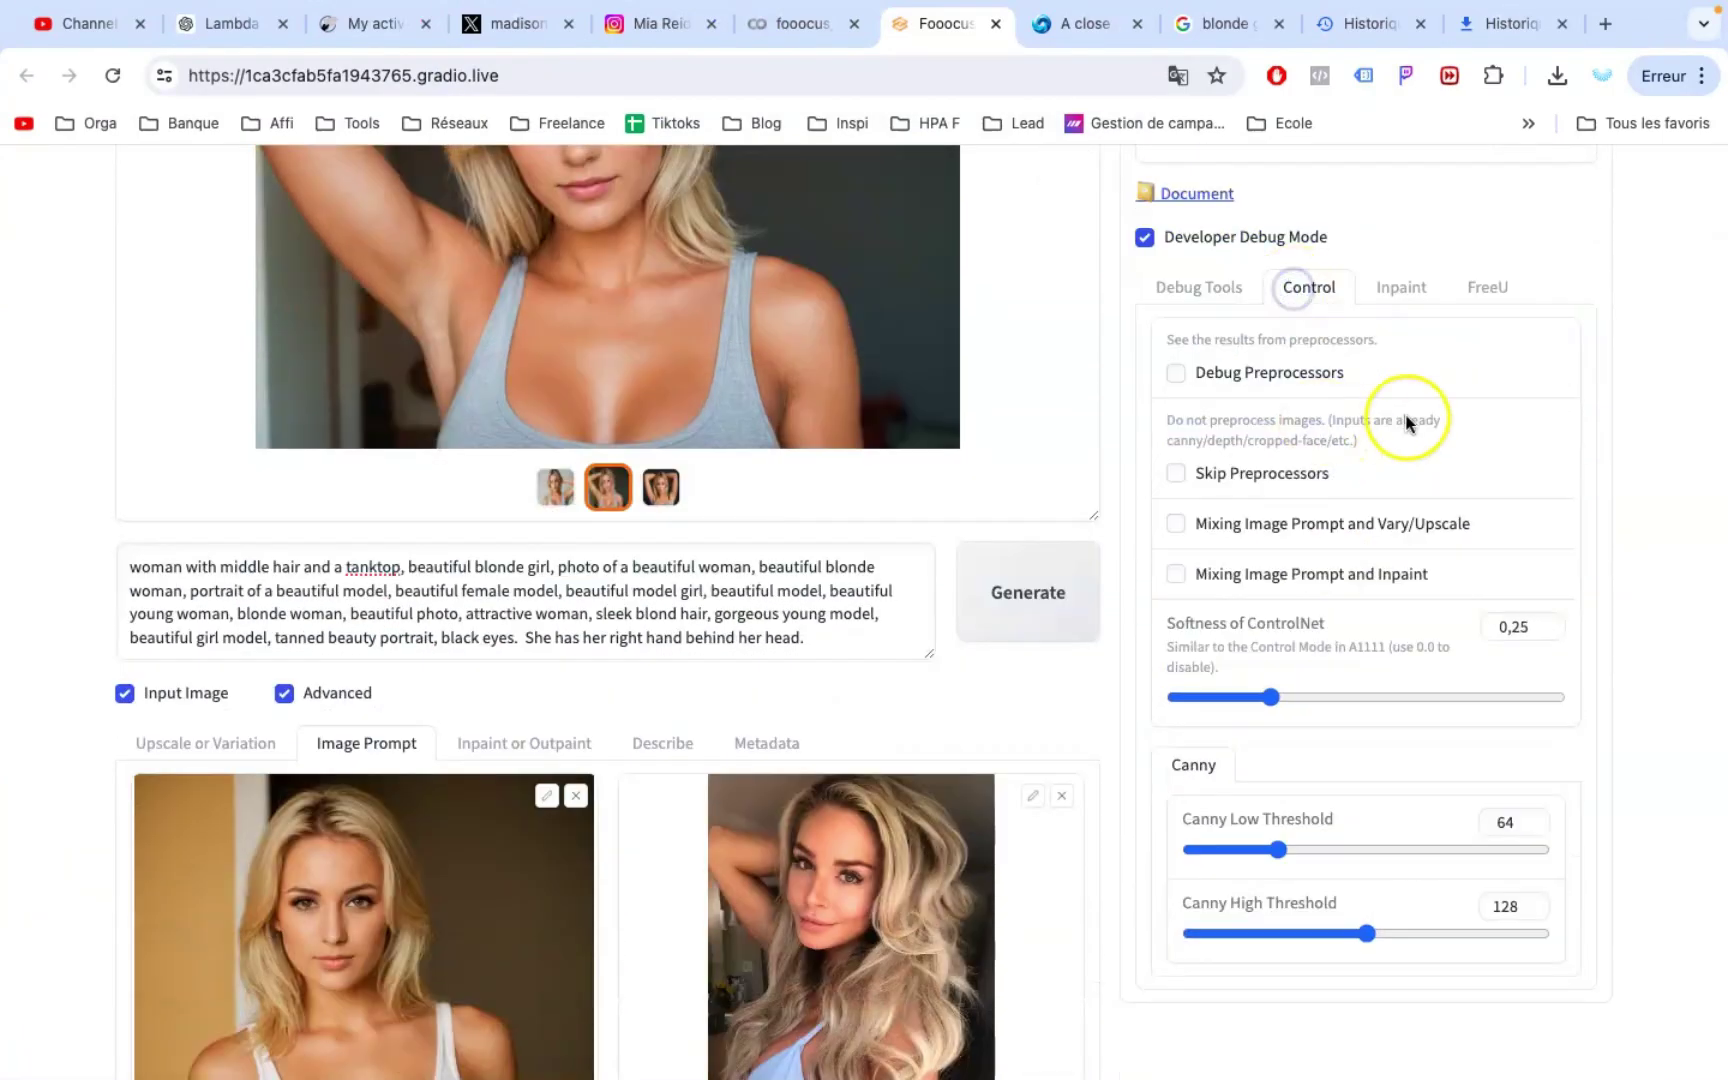
scroll(1250, 520, down, 1)
scroll(1157, 559, down, 5)
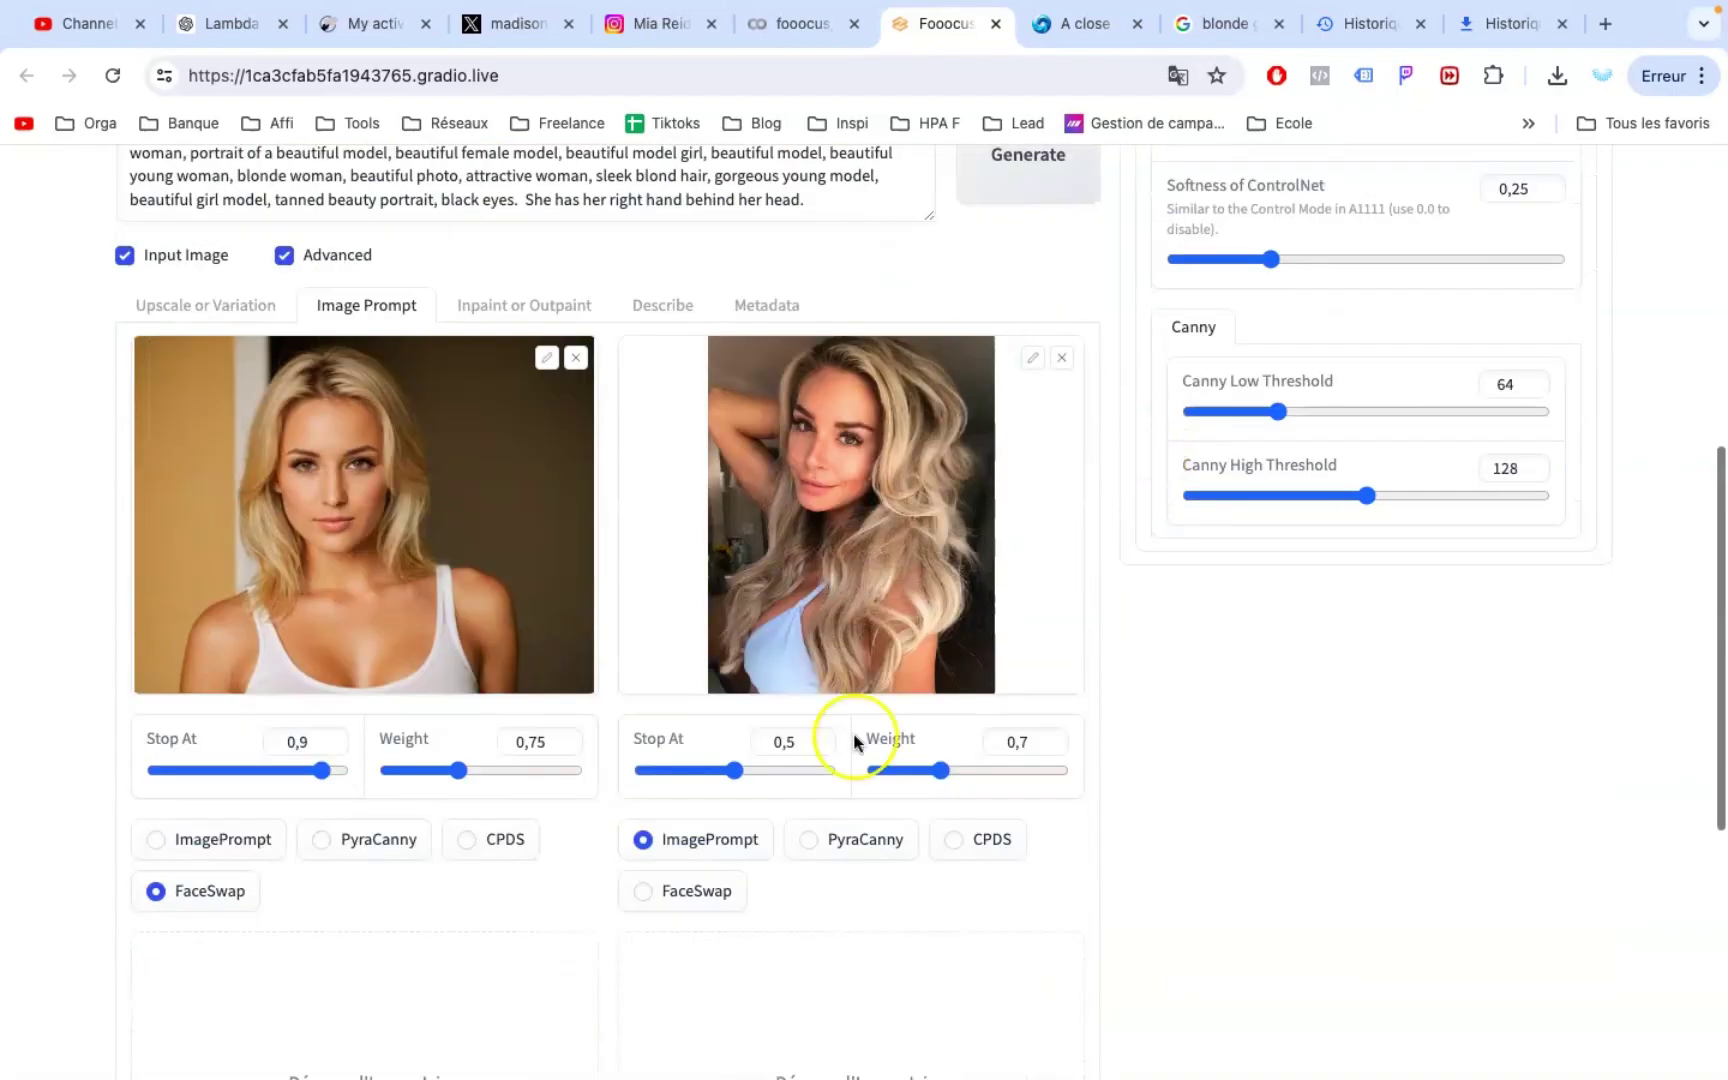
scroll(849, 740, up, 2)
Step: Enable Mixing Image Prompt and Inpaint and load the chosen image into Inpaint or Outpaint
click(503, 422)
scroll(590, 571, up, 7)
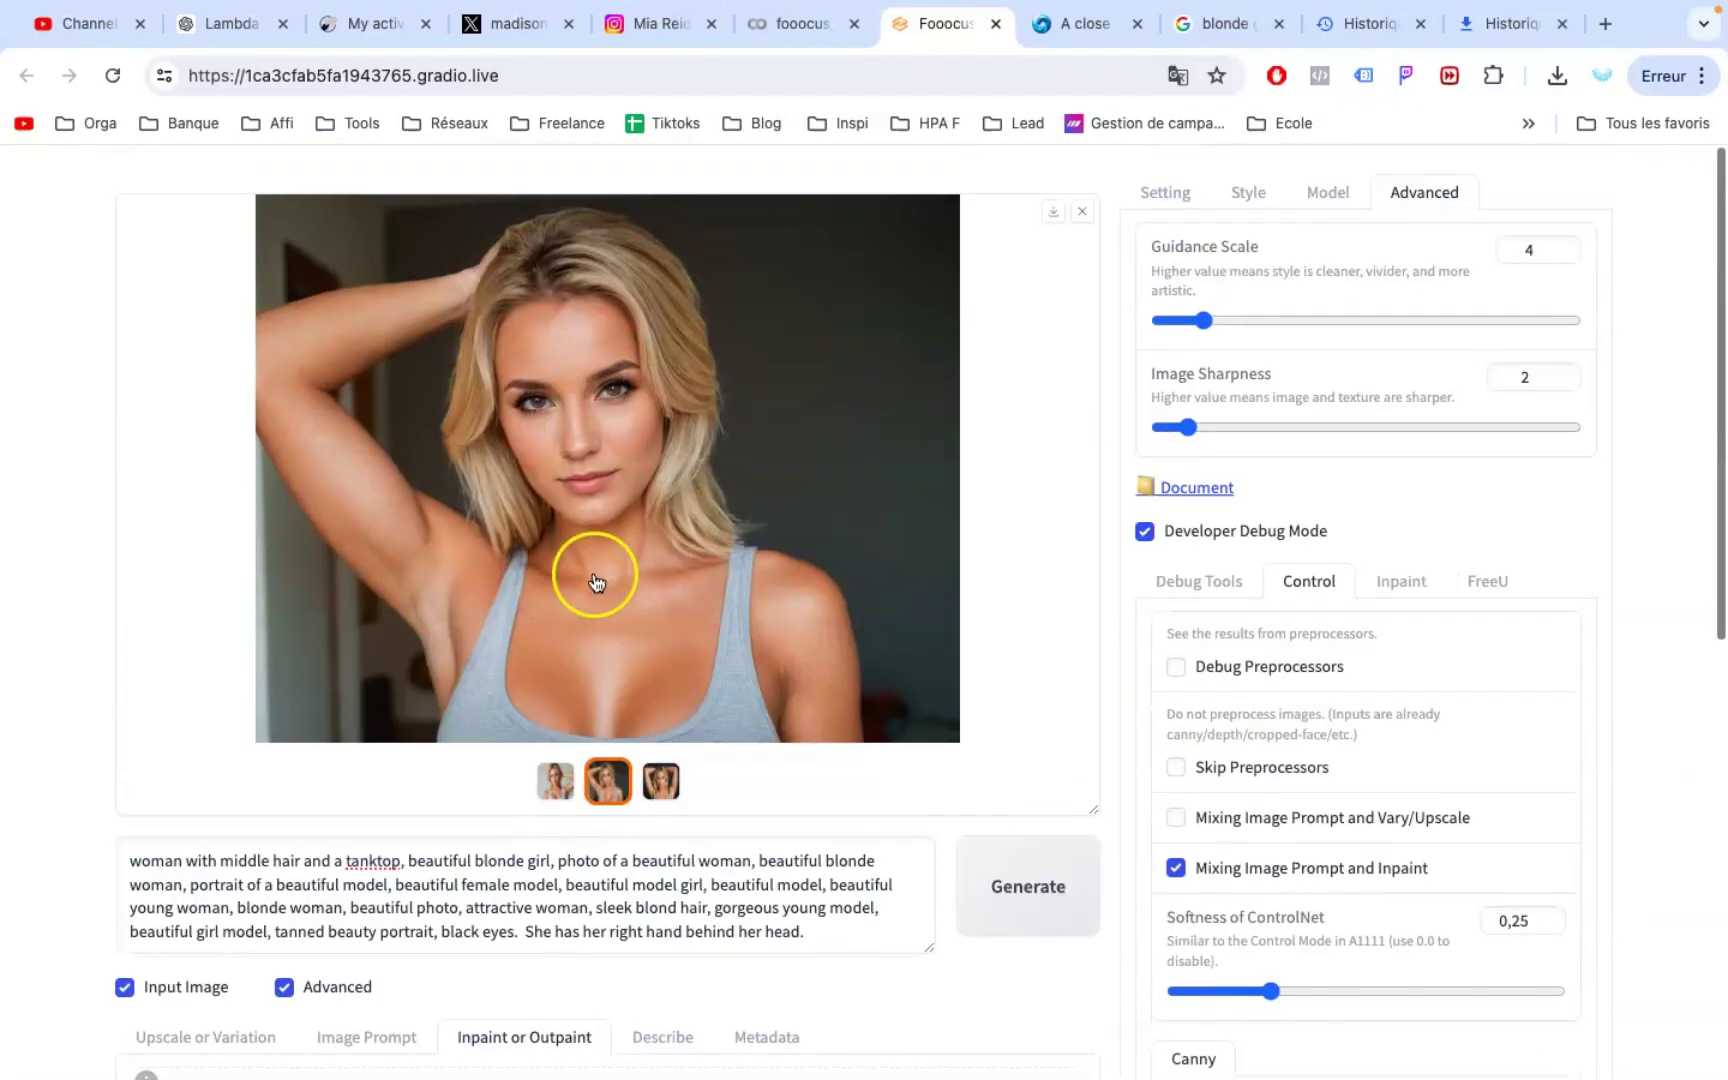
click(1049, 200)
scroll(1316, 474, down, 2)
scroll(1316, 474, down, 6)
drag(1318, 137, 644, 819)
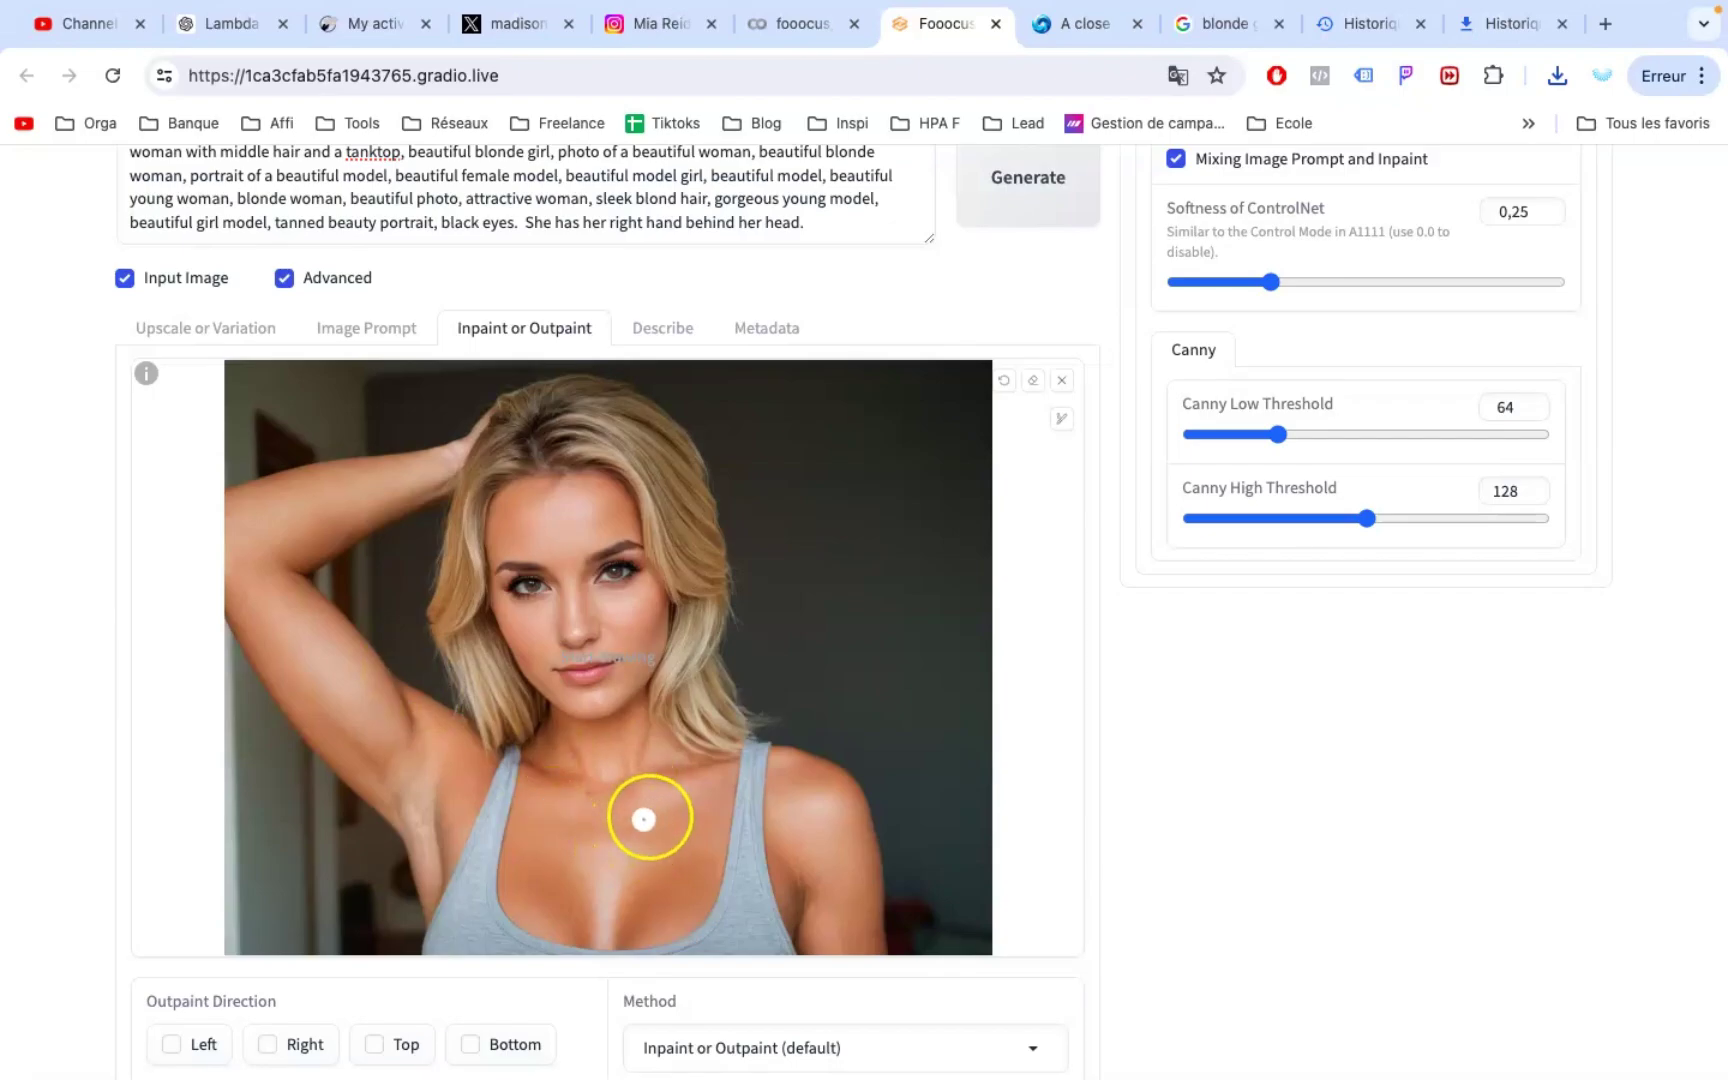
Step: Inpaint 'a tatoo of a rose' on her chest and view the tattoo result
scroll(623, 782, up, 5)
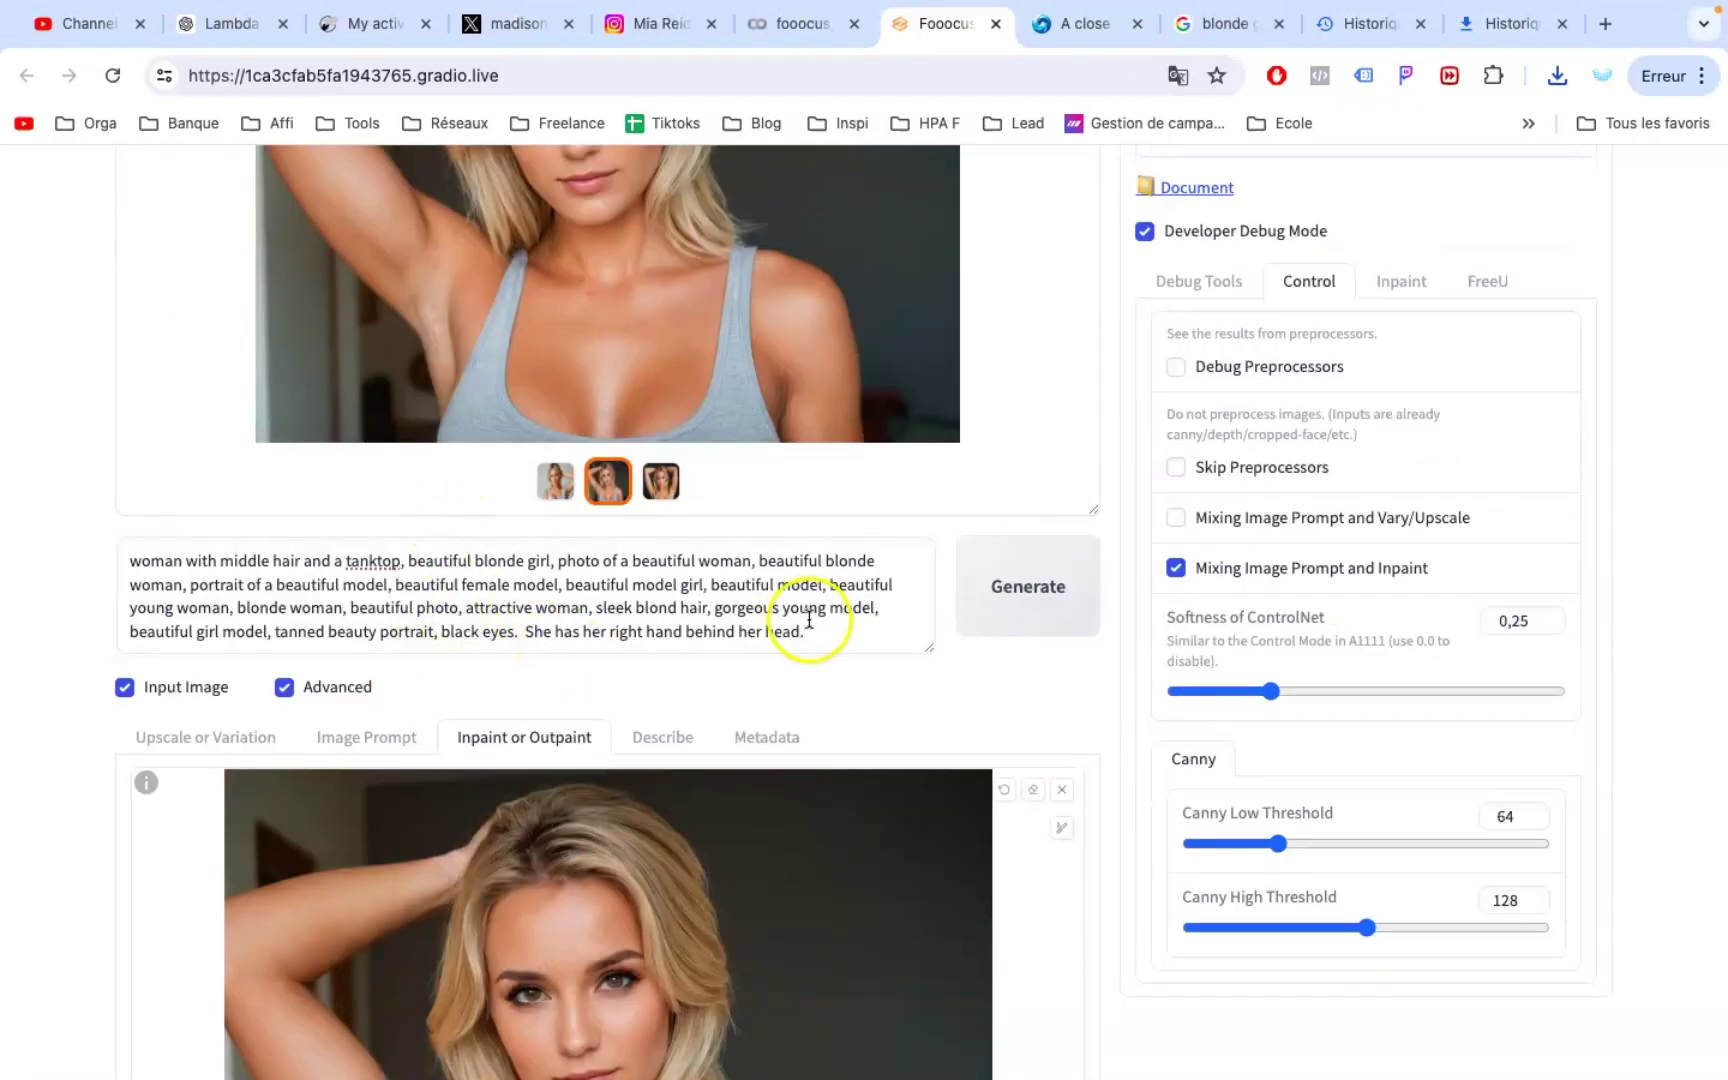
key(ctrl+a)
key(BackSpace)
scroll(441, 674, down, 7)
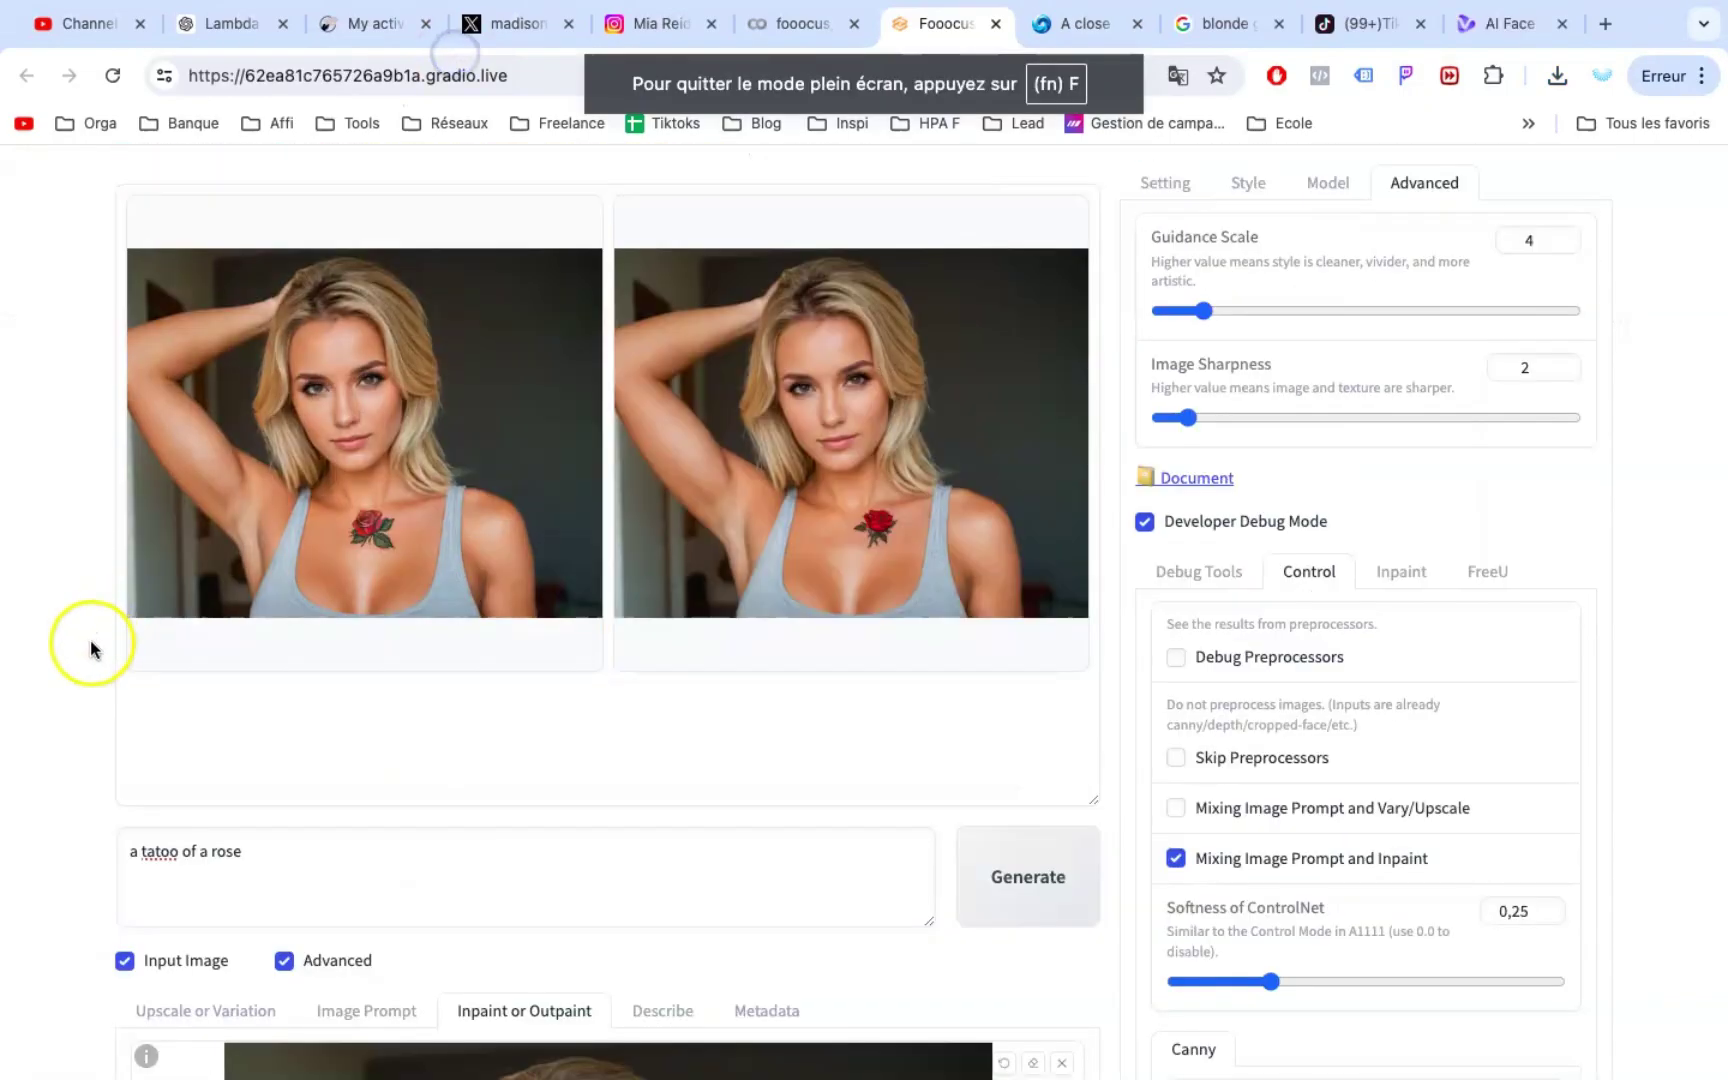
click(338, 500)
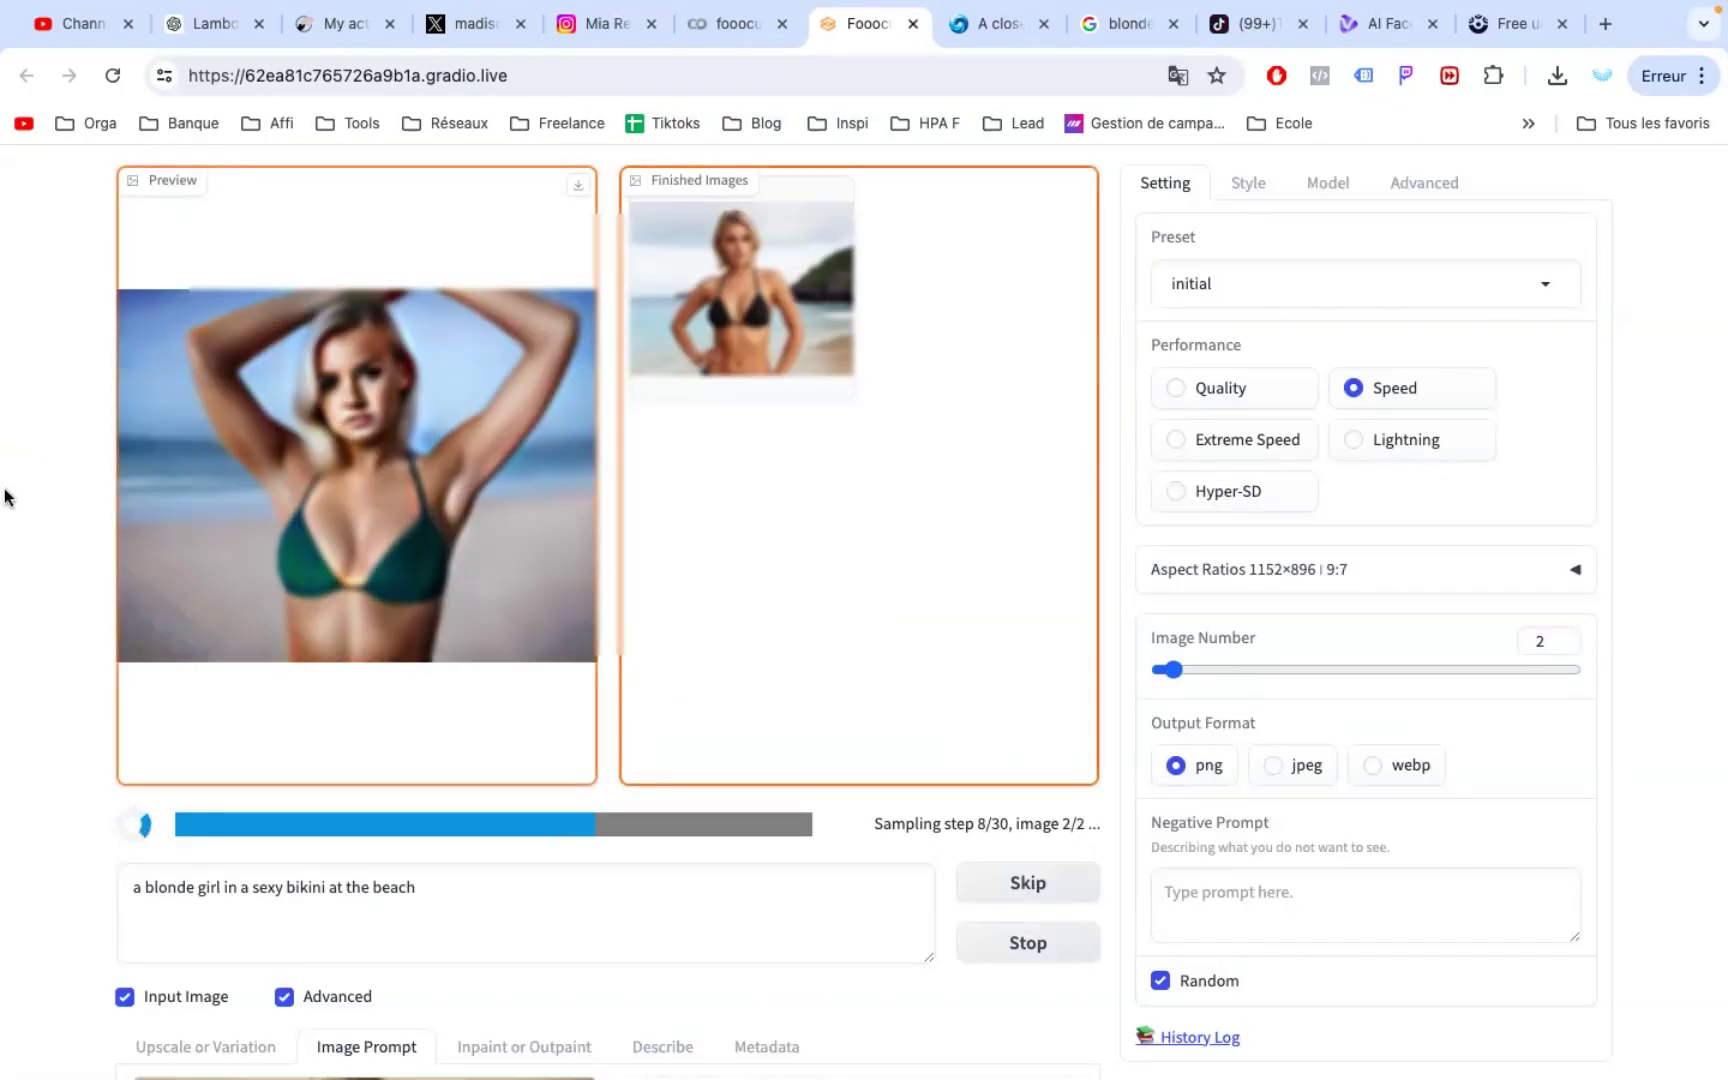
Step: View the beach bikini image, then generate and preview three 'blonde girl in a very sexy lingerie' images
click(684, 664)
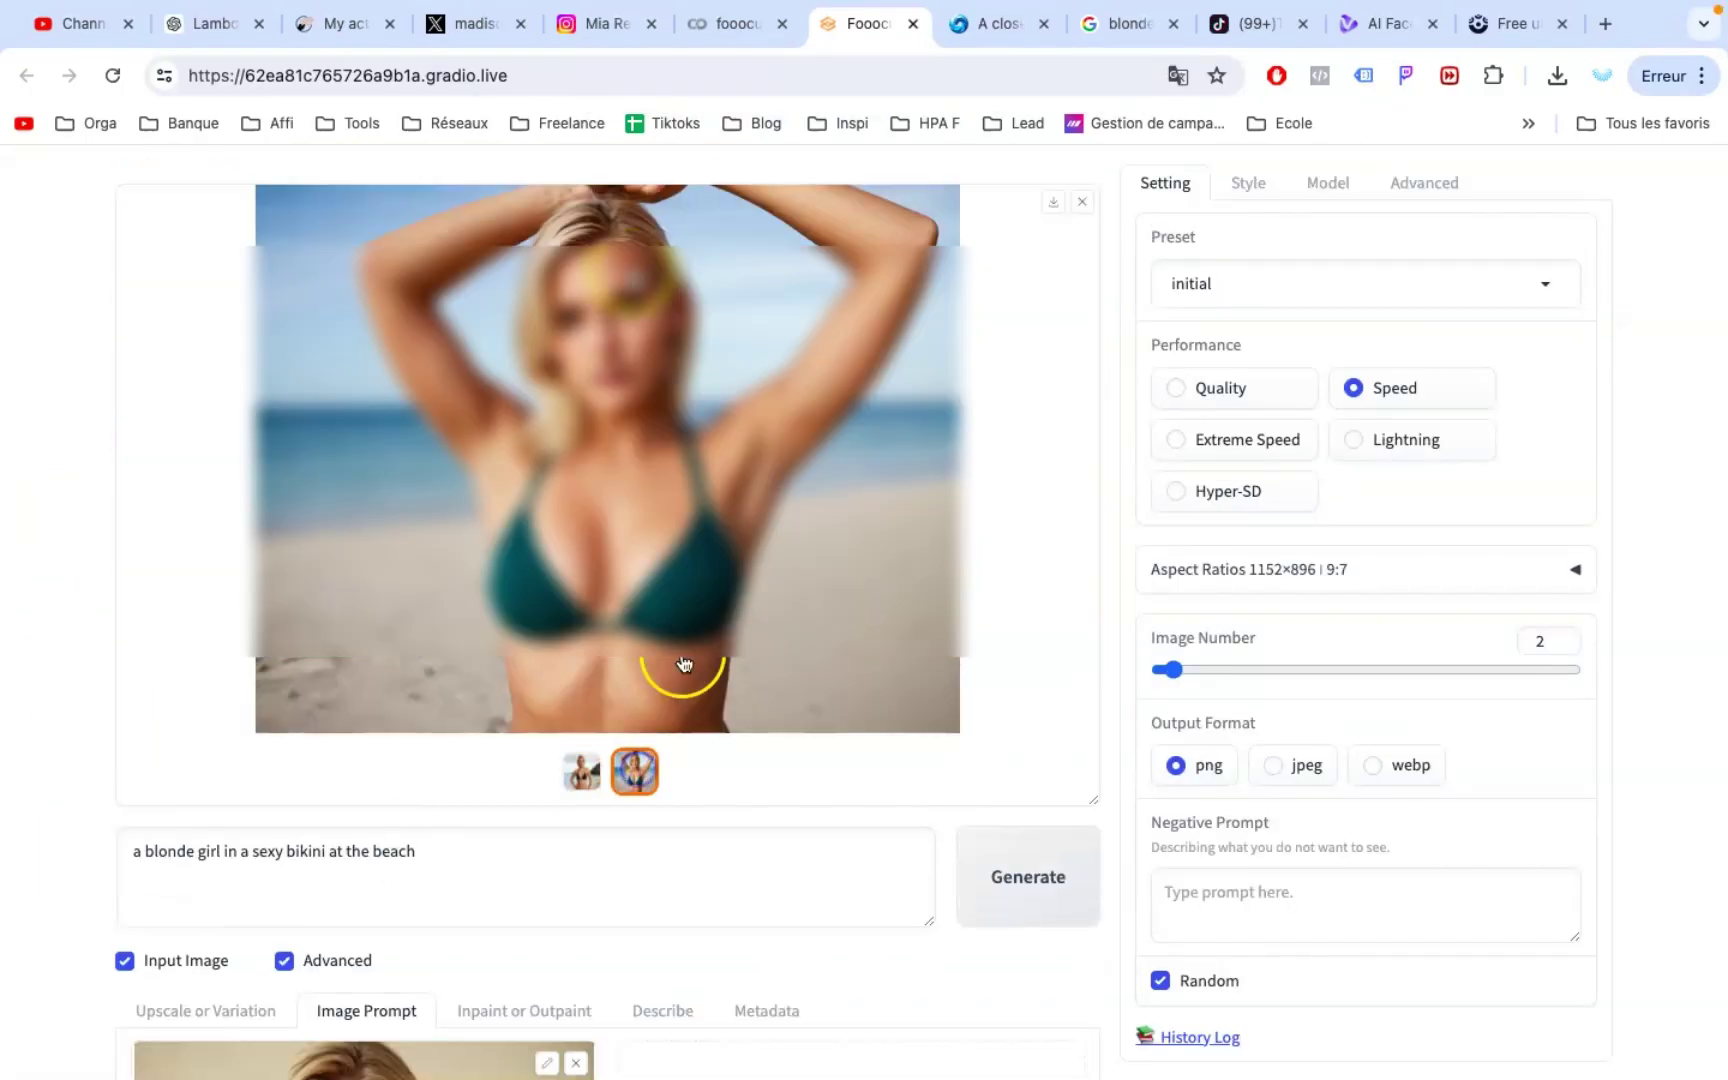
click(176, 886)
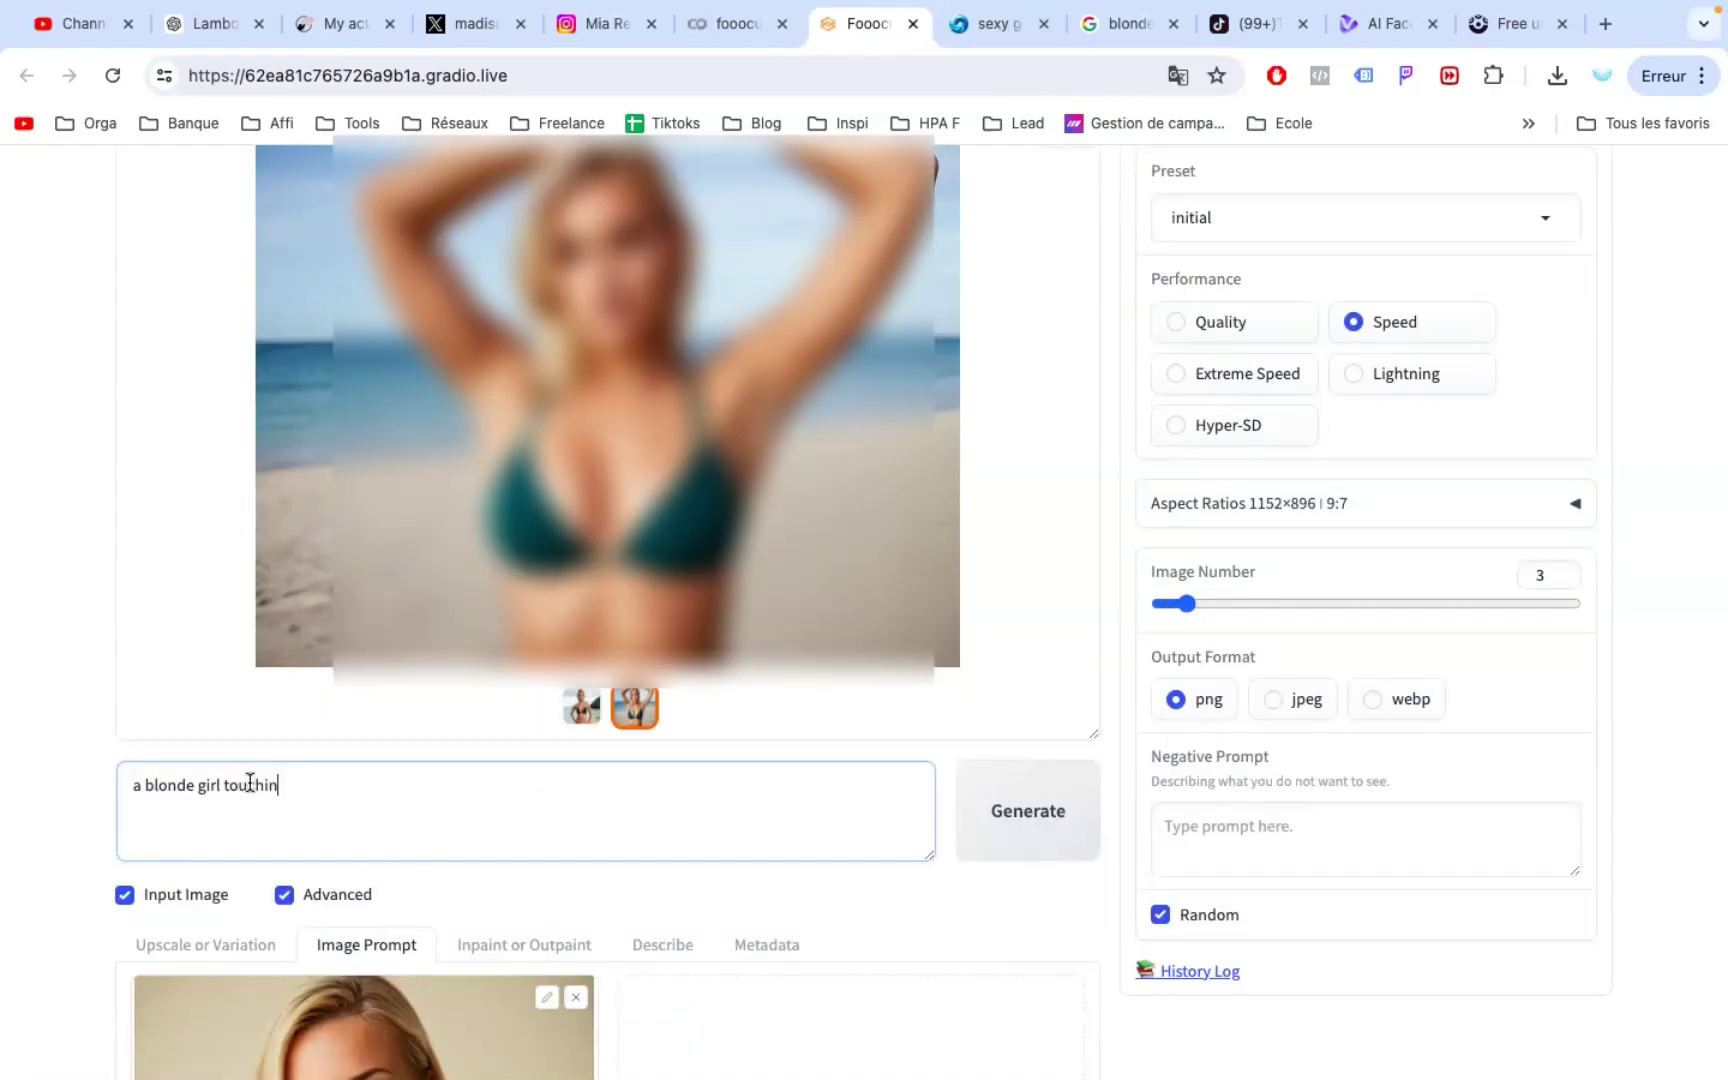
click(972, 826)
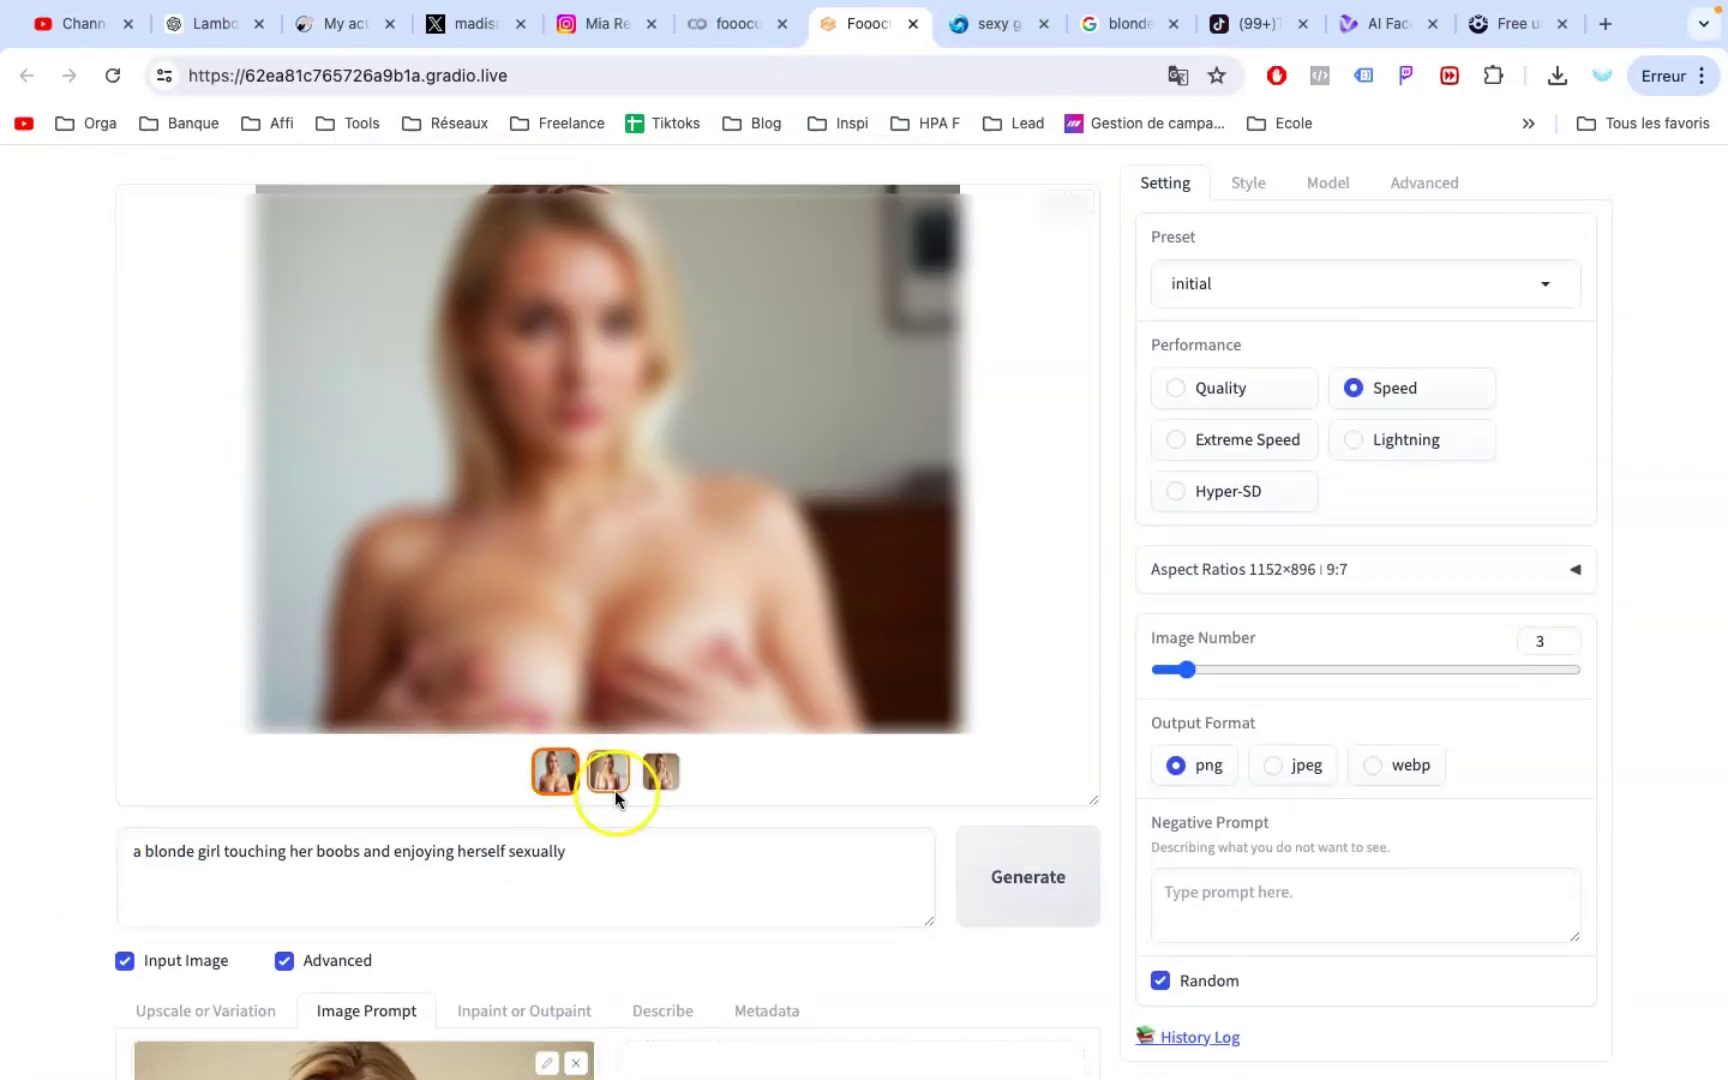
click(660, 772)
scroll(343, 837, down, 4)
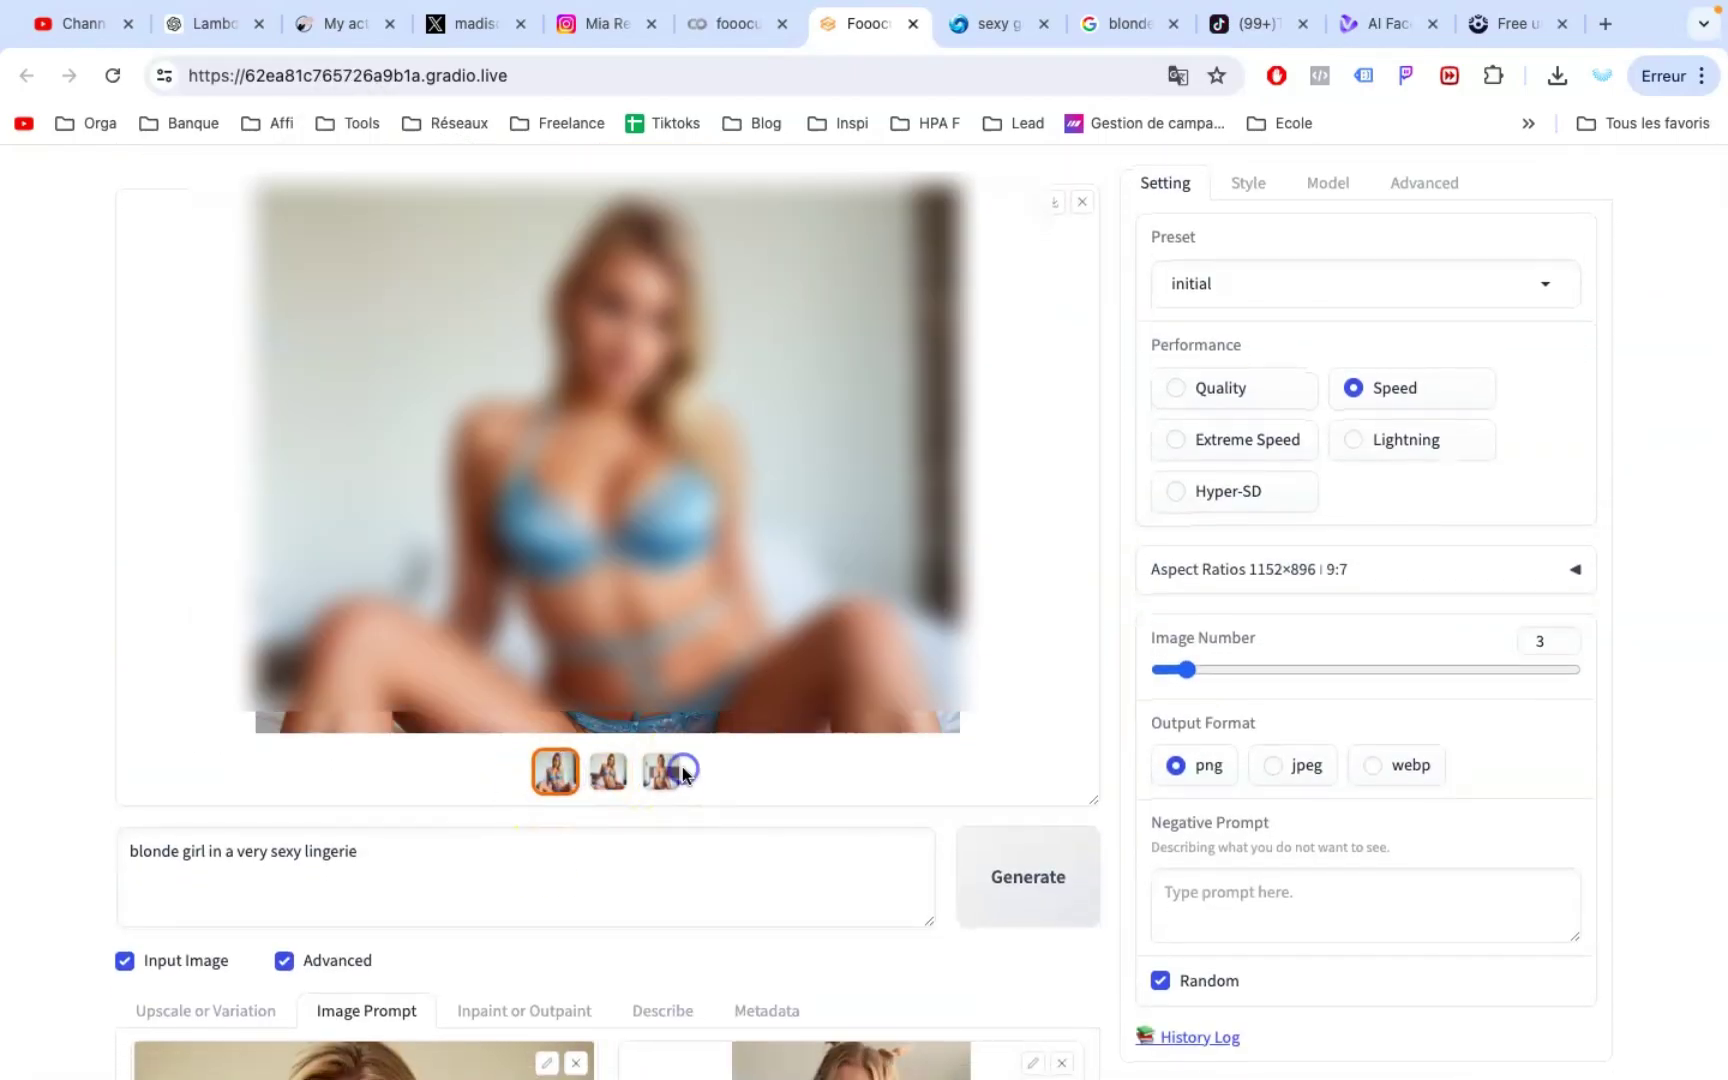
click(605, 771)
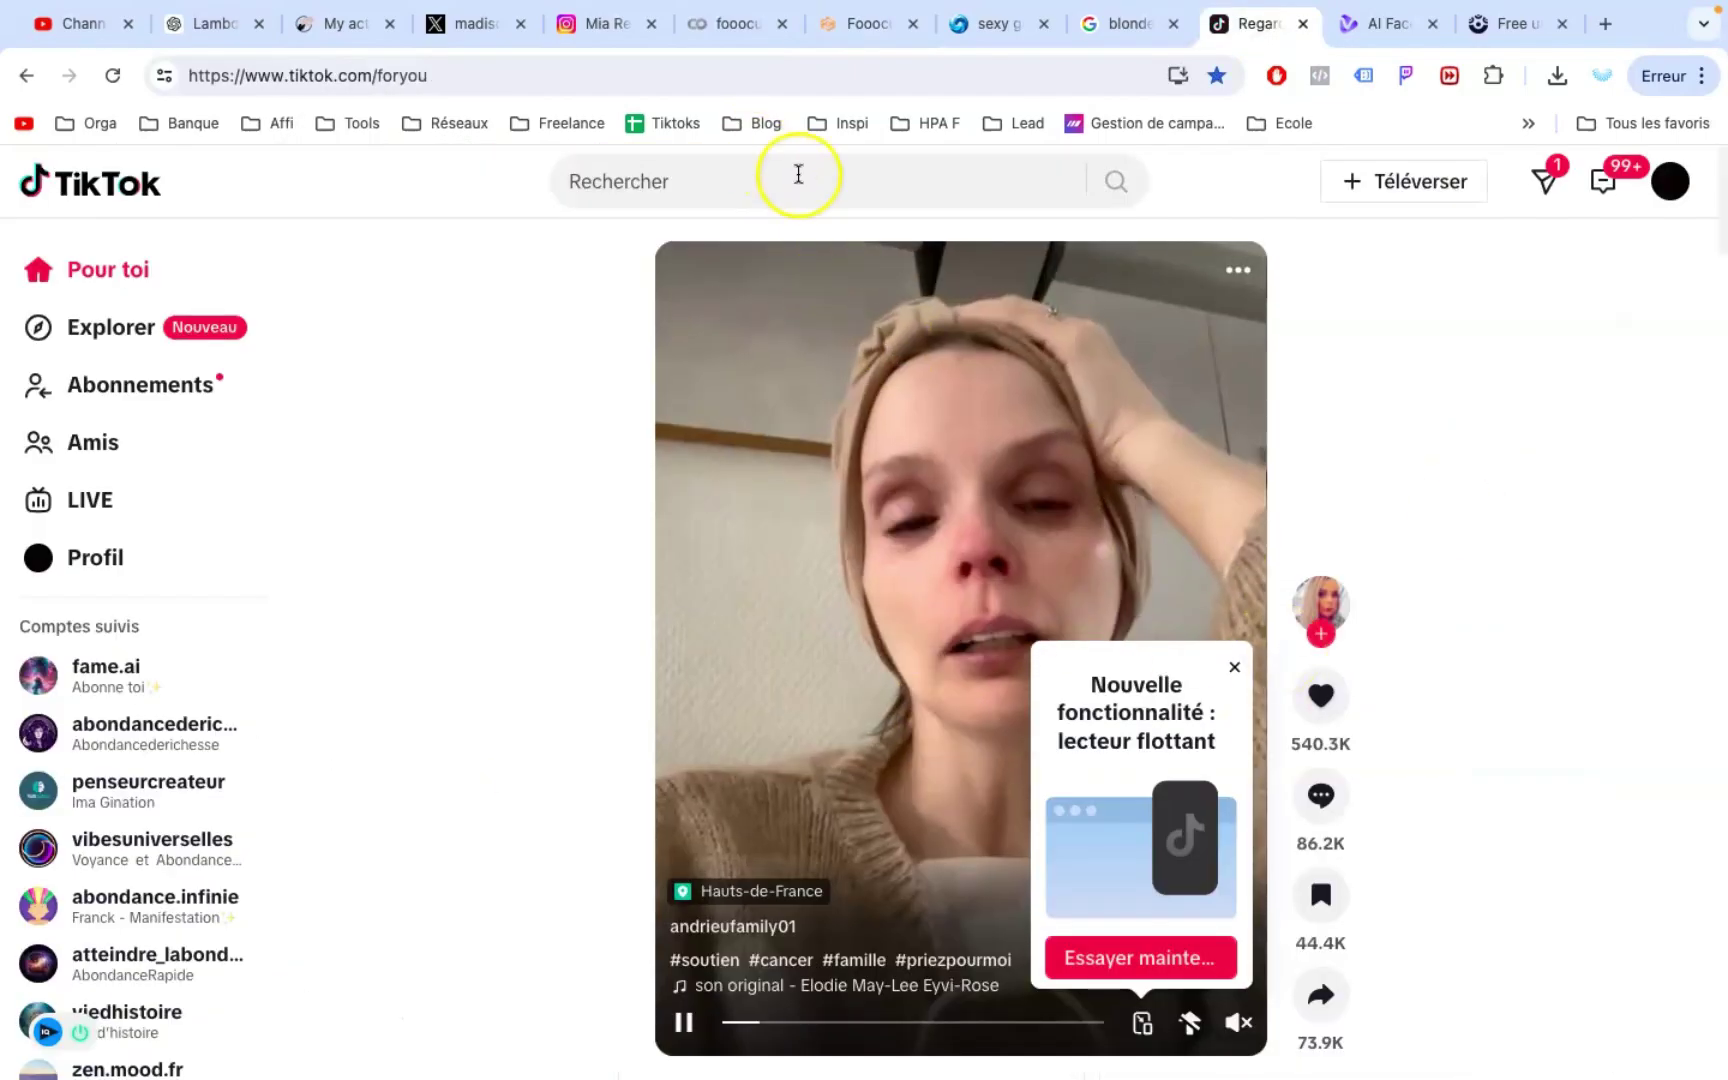
Step: Search TikTok for 'blond girl dancing' and open the first dancing video in the results
click(800, 176)
text(blond girl dancing)
key(Return)
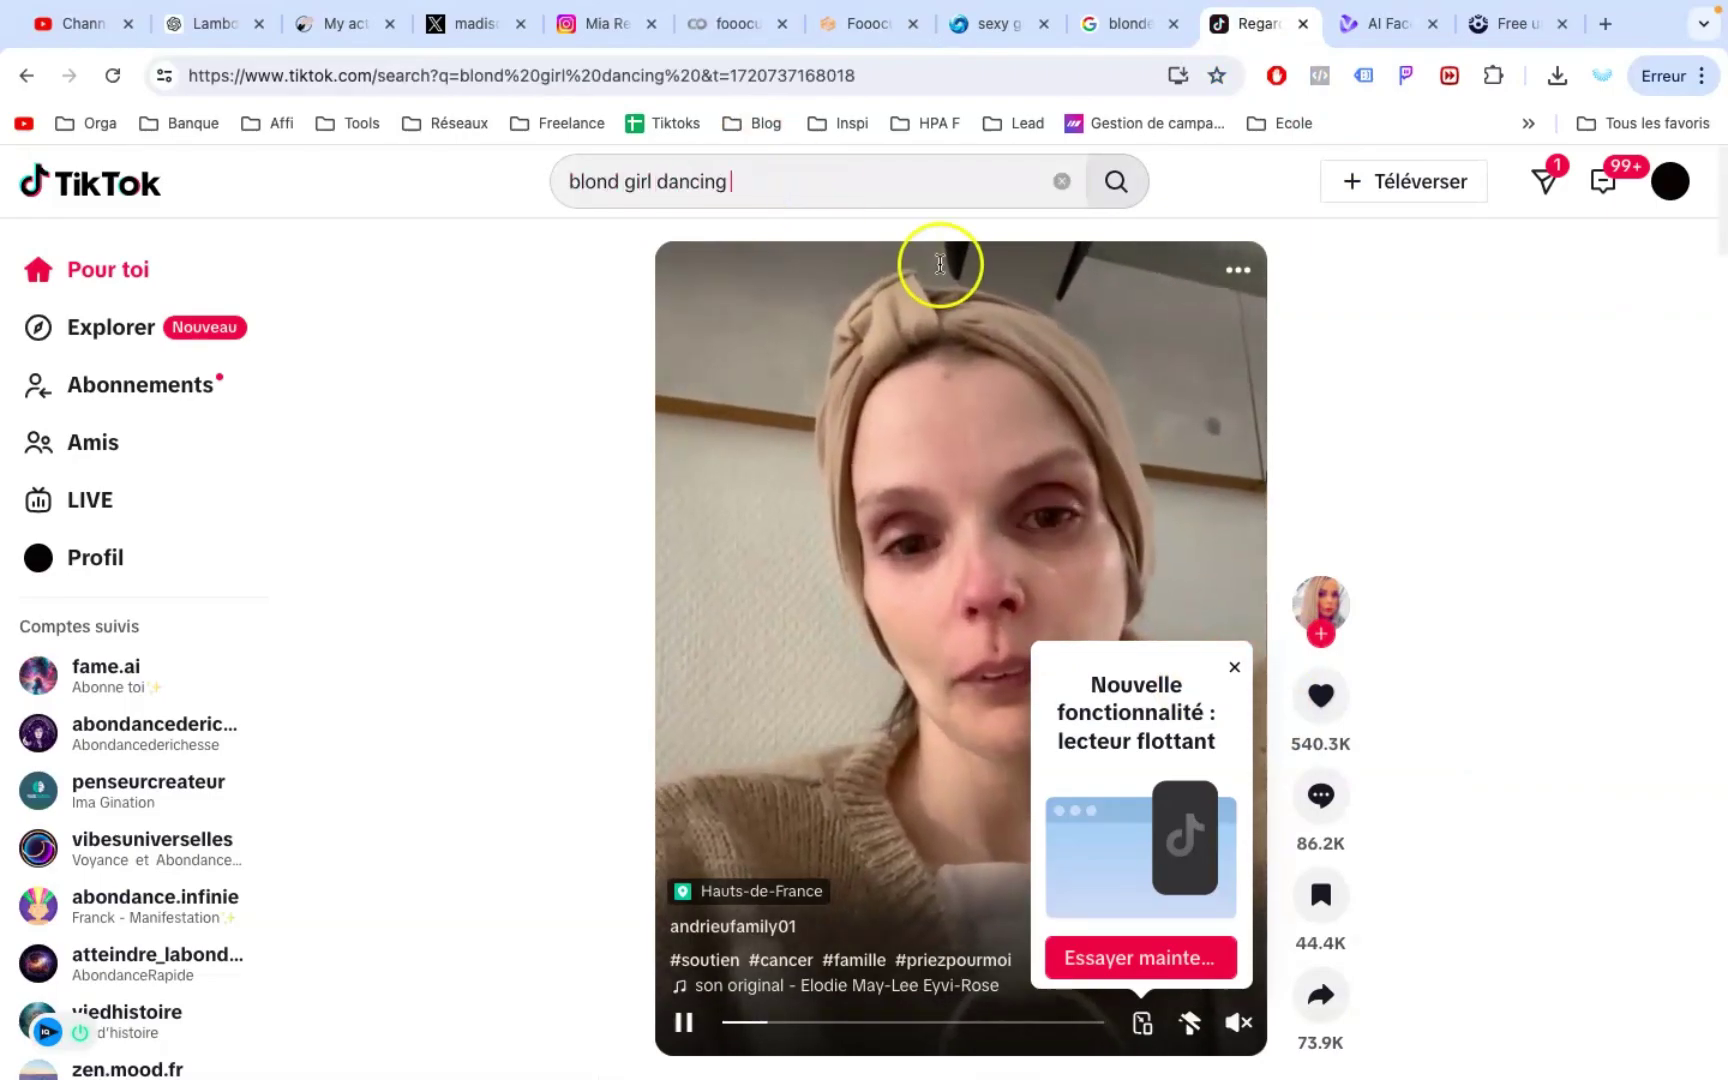
click(689, 511)
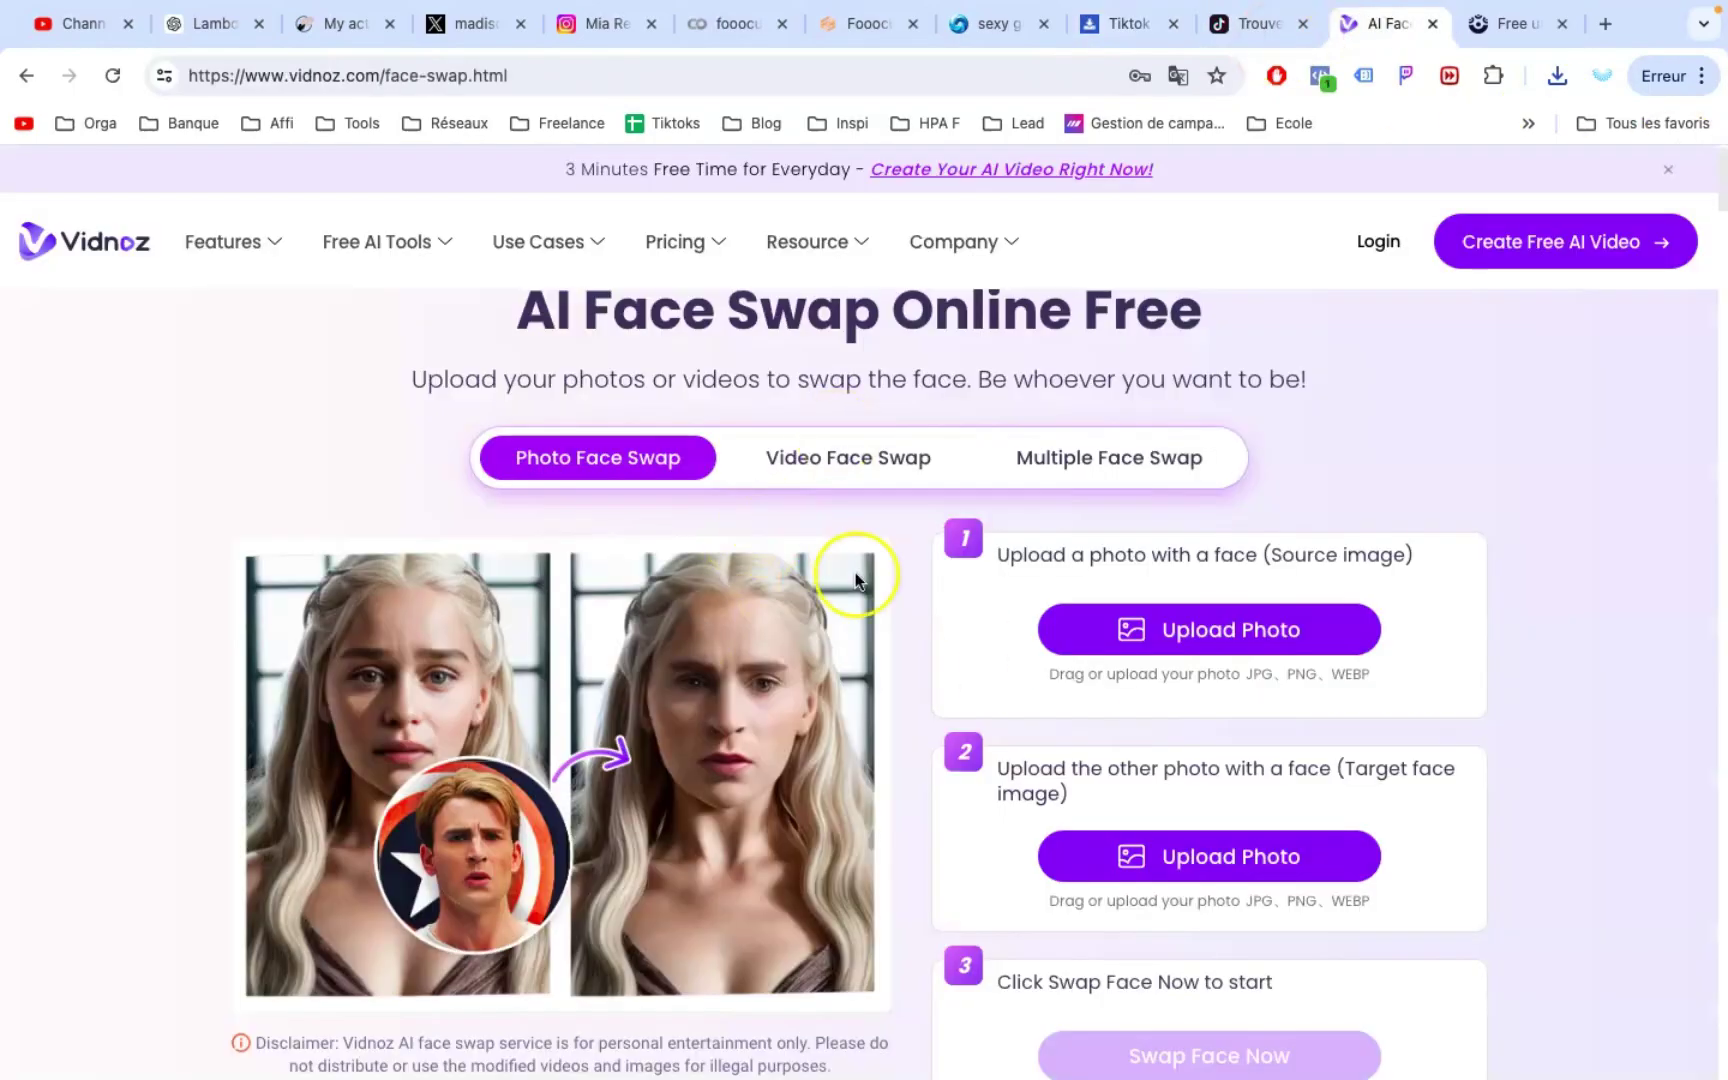
Step: In Video Face Swap, load the downloaded dance video as source and the model's face photo as target
scroll(855, 572, down, 1)
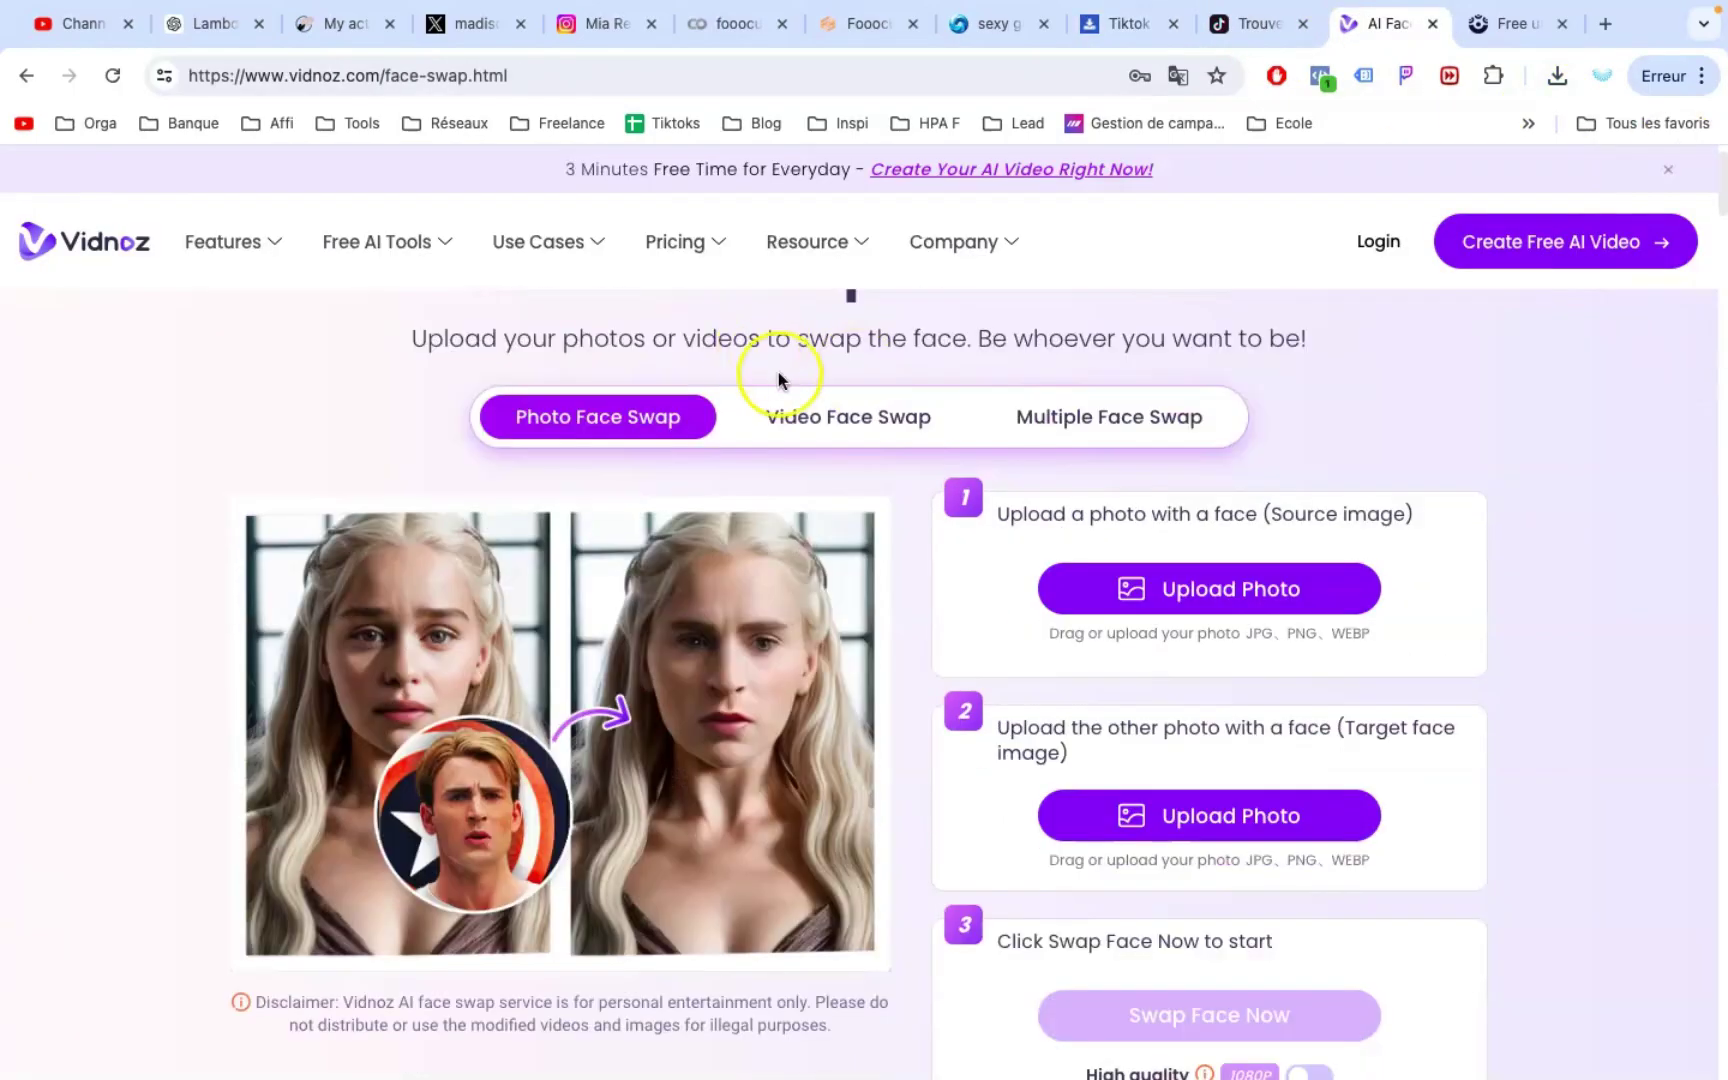
click(845, 416)
click(1557, 76)
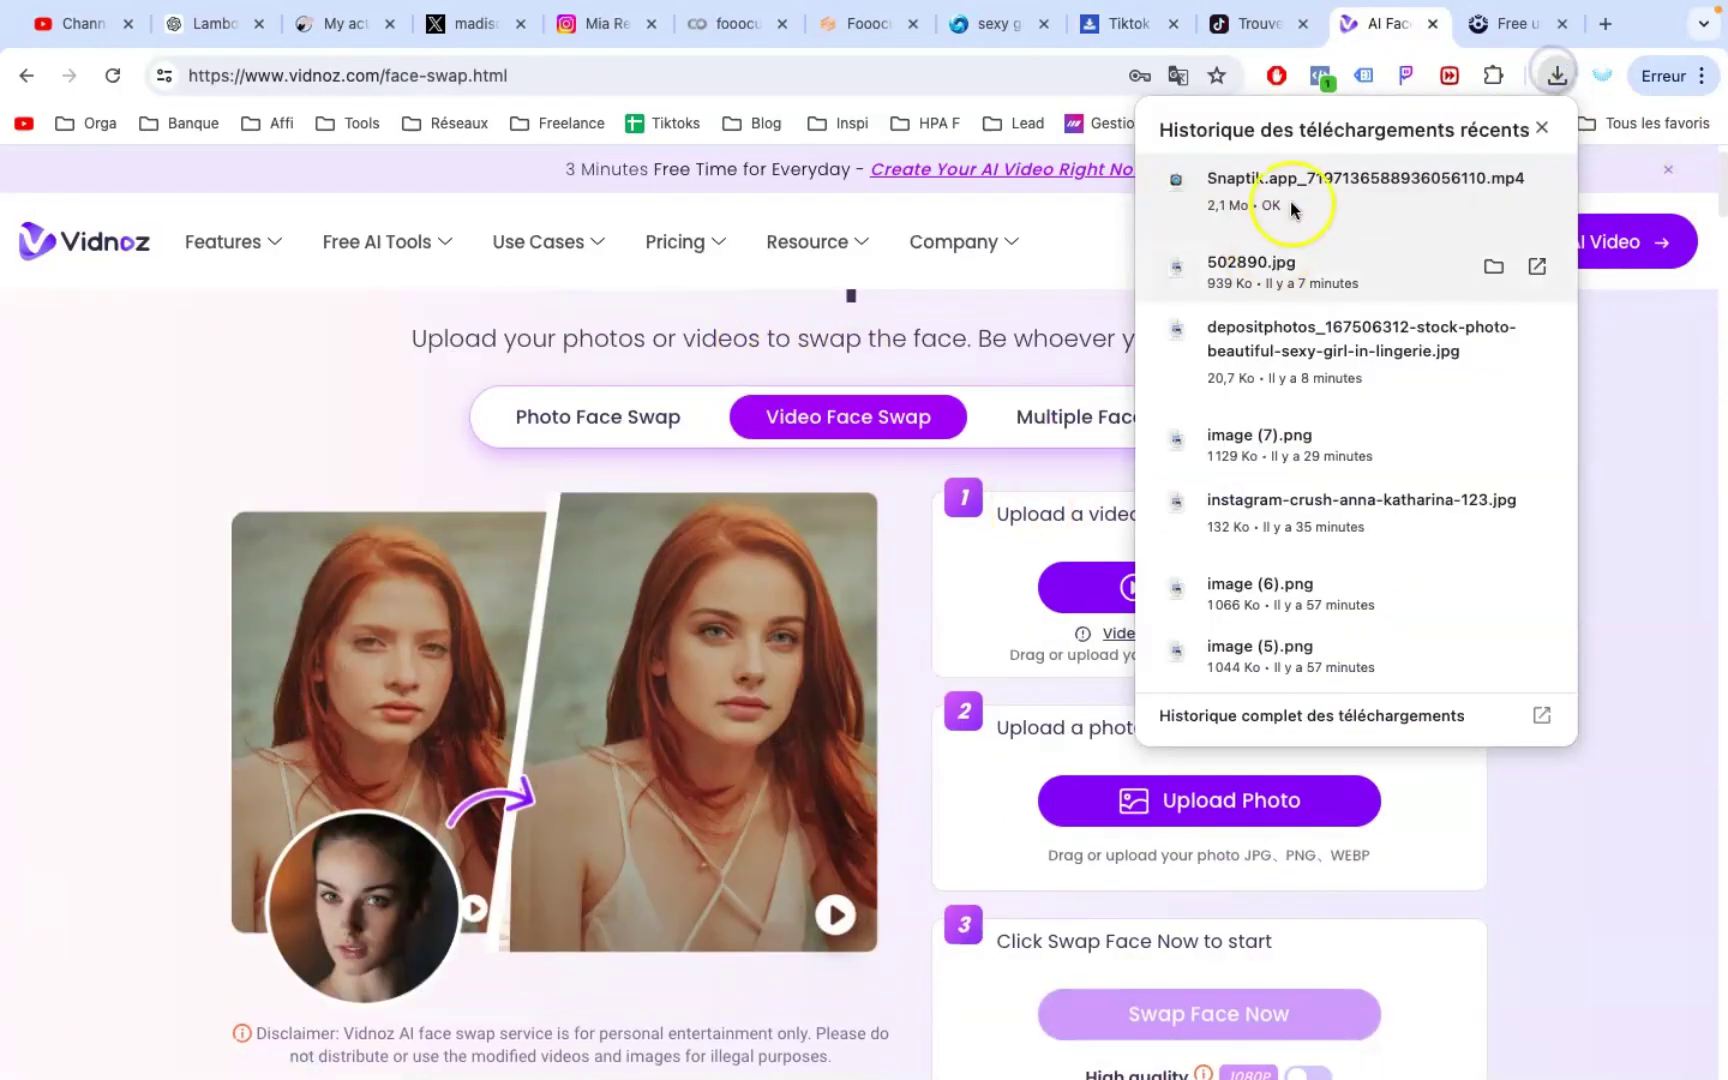
drag(1085, 593, 1090, 600)
drag(1203, 644, 1114, 656)
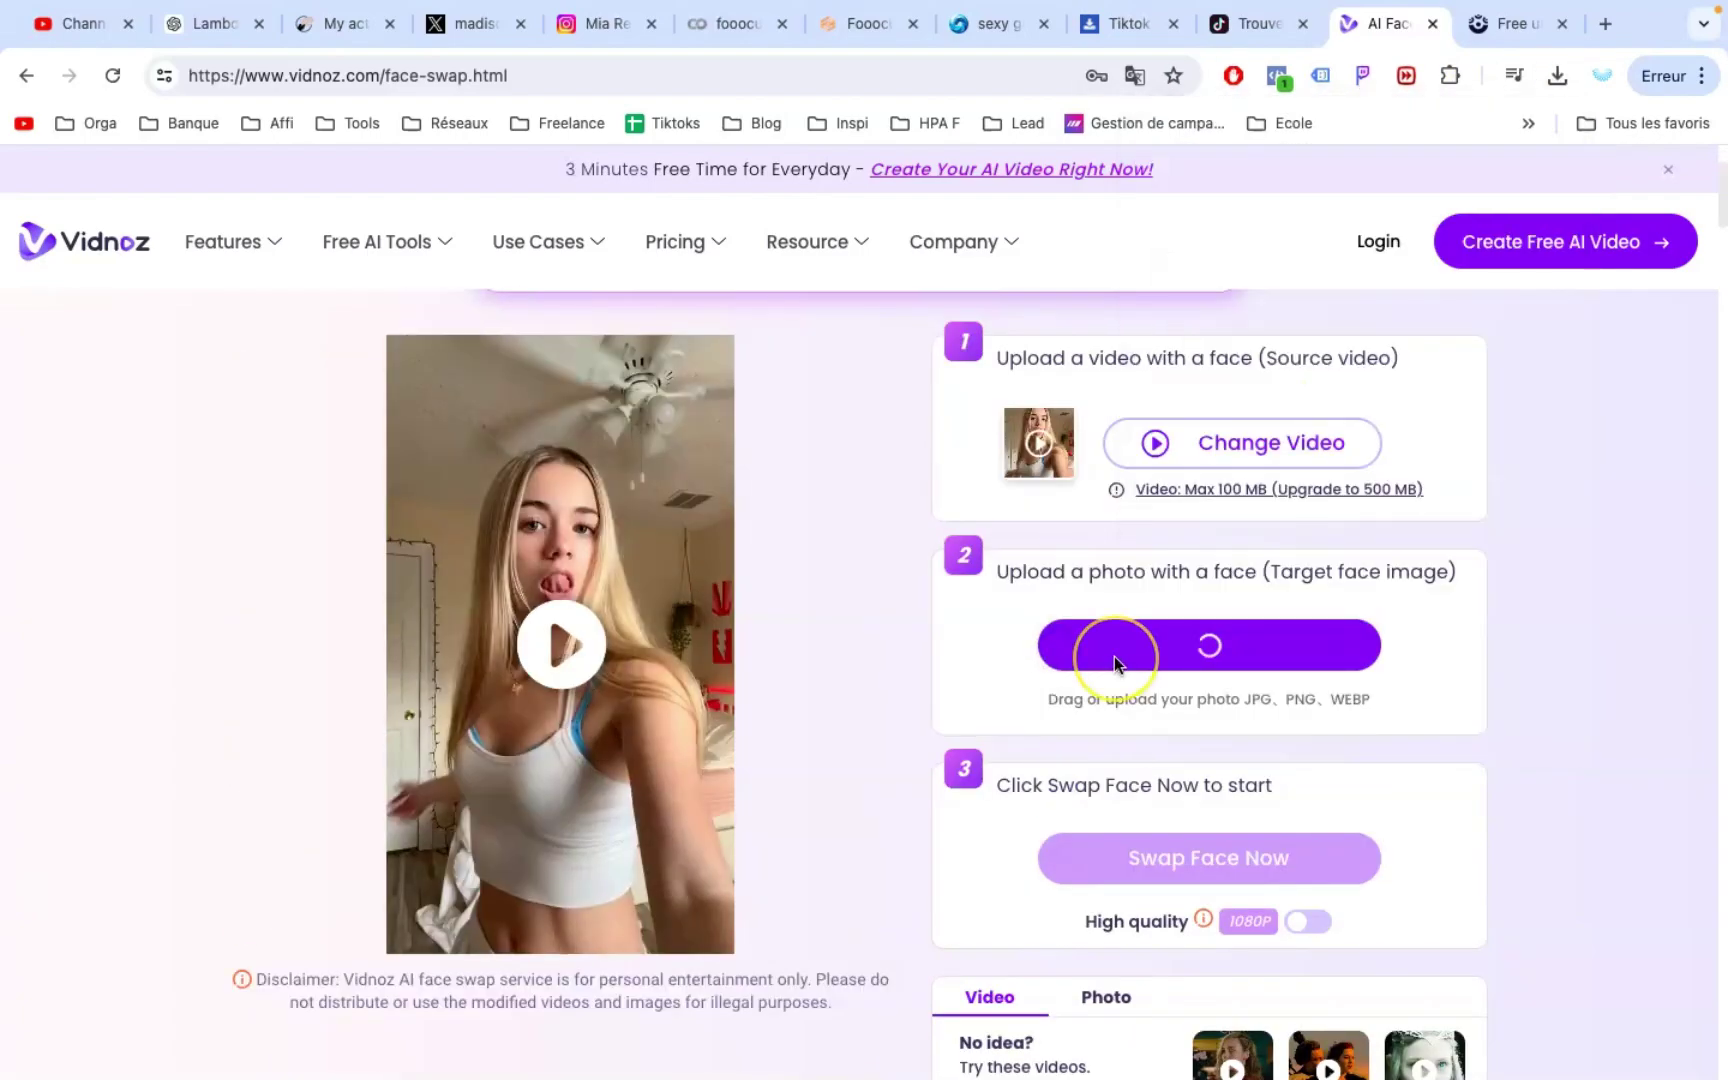
Step: Run the face swap on the dance video and play the swapped result
scroll(1110, 700, down, 1)
click(1118, 752)
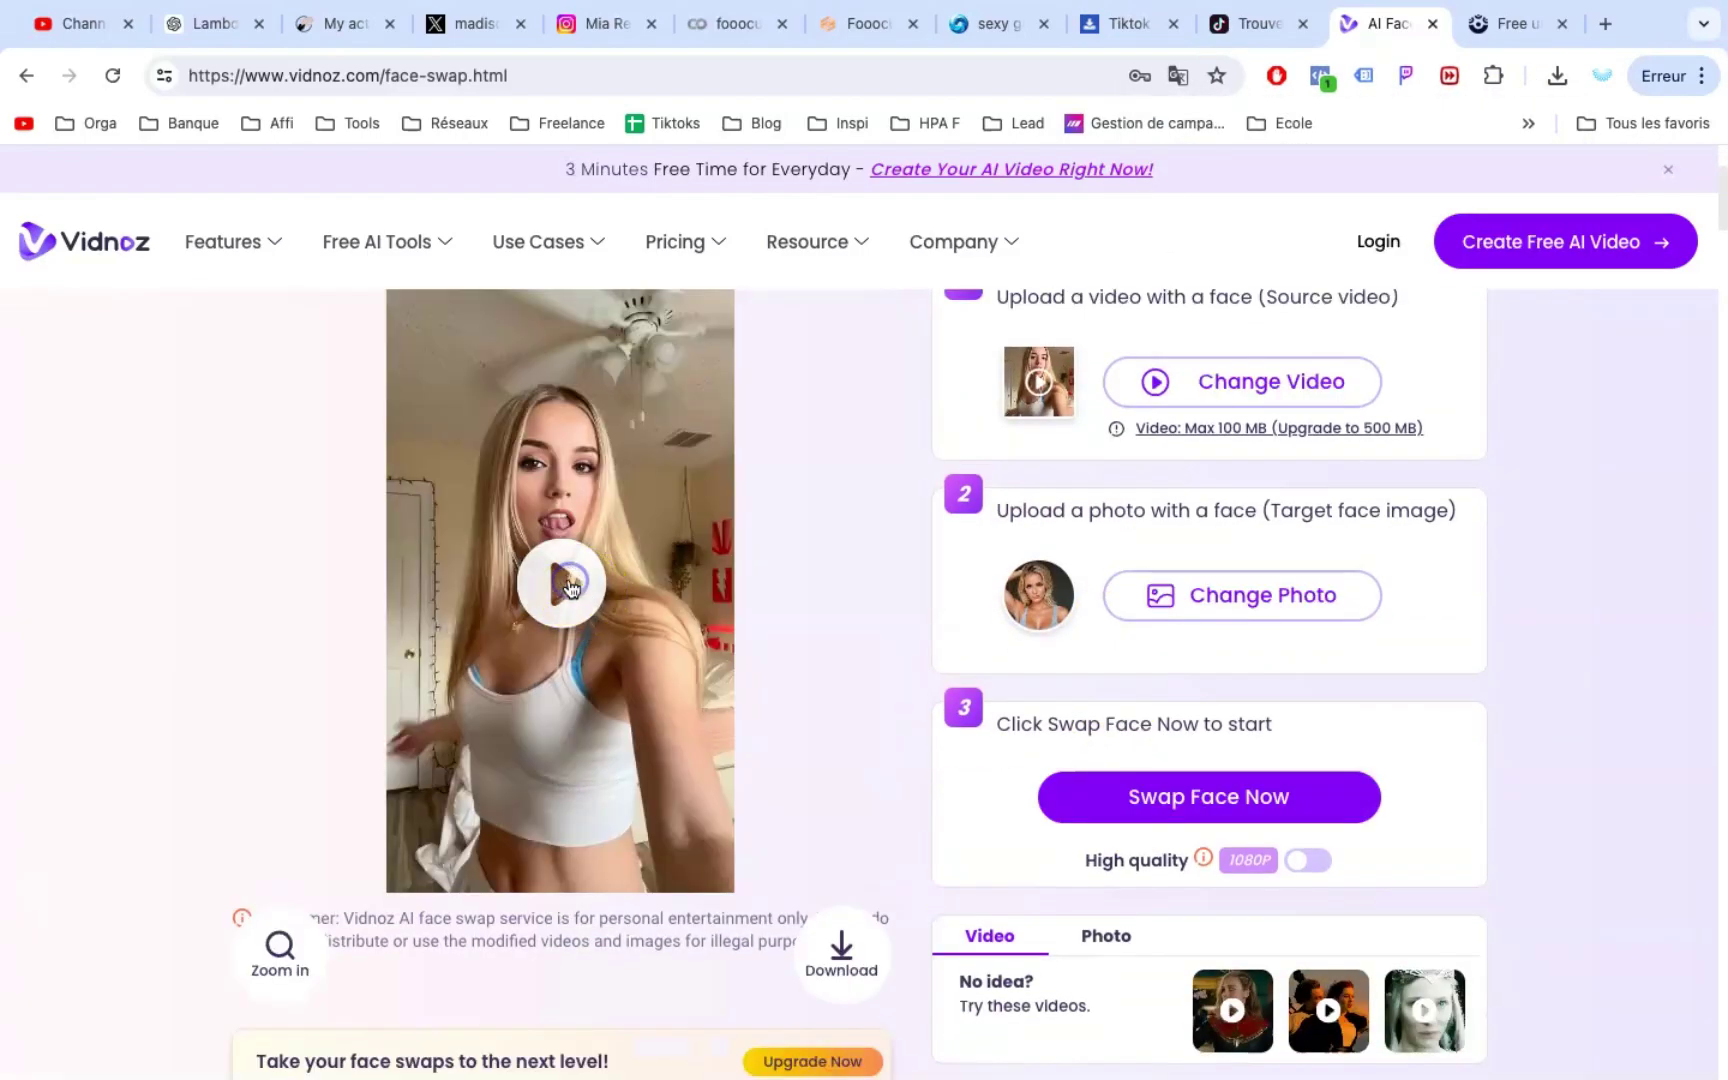
click(567, 585)
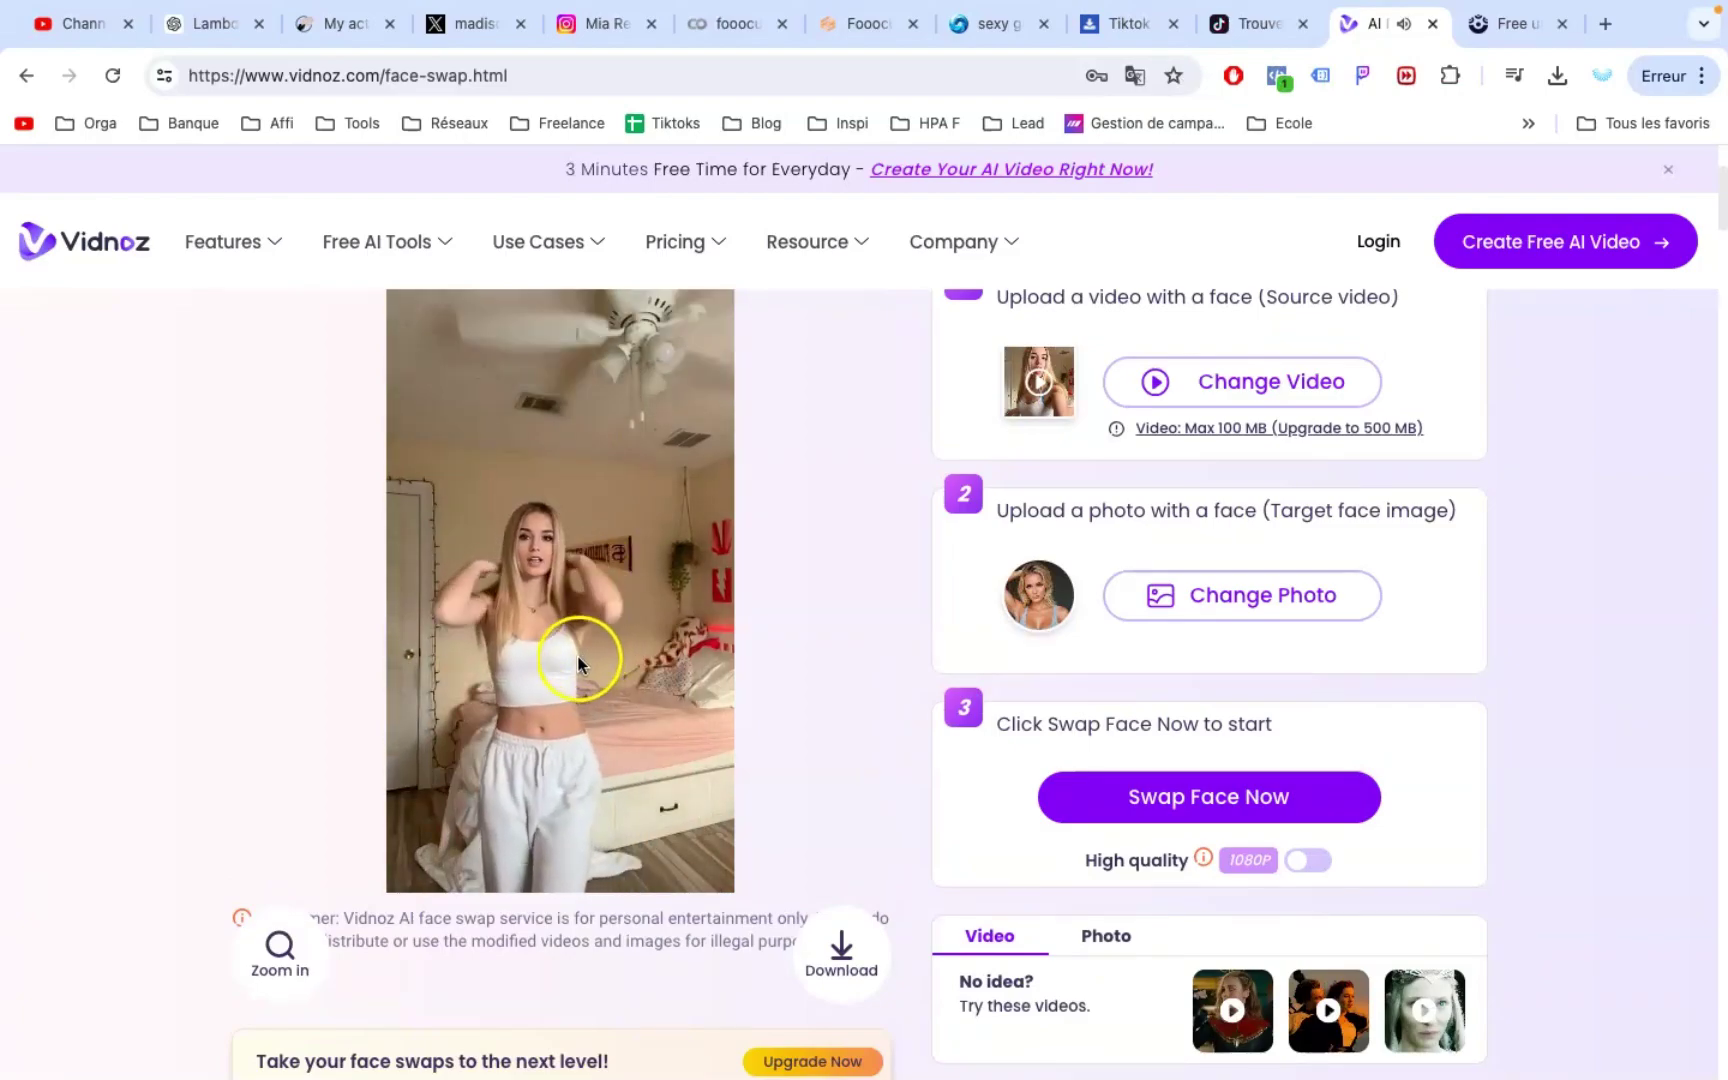
scroll(550, 550, up, 1)
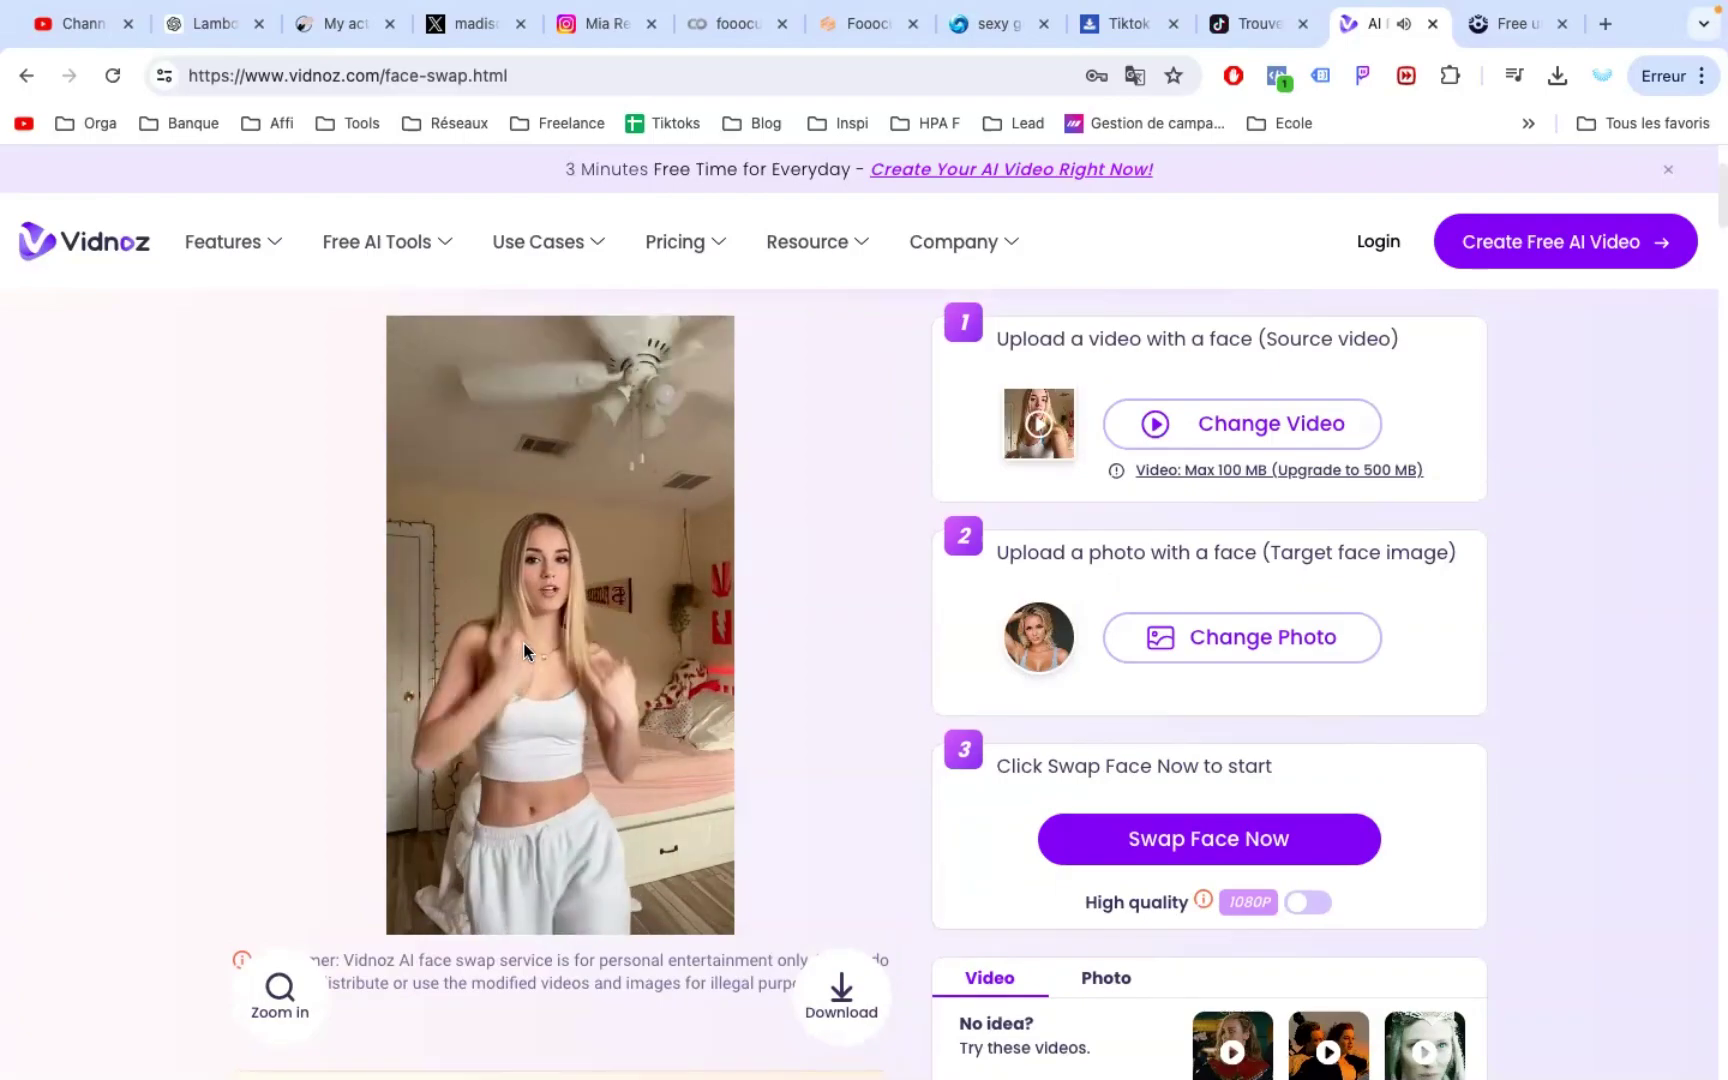
click(485, 794)
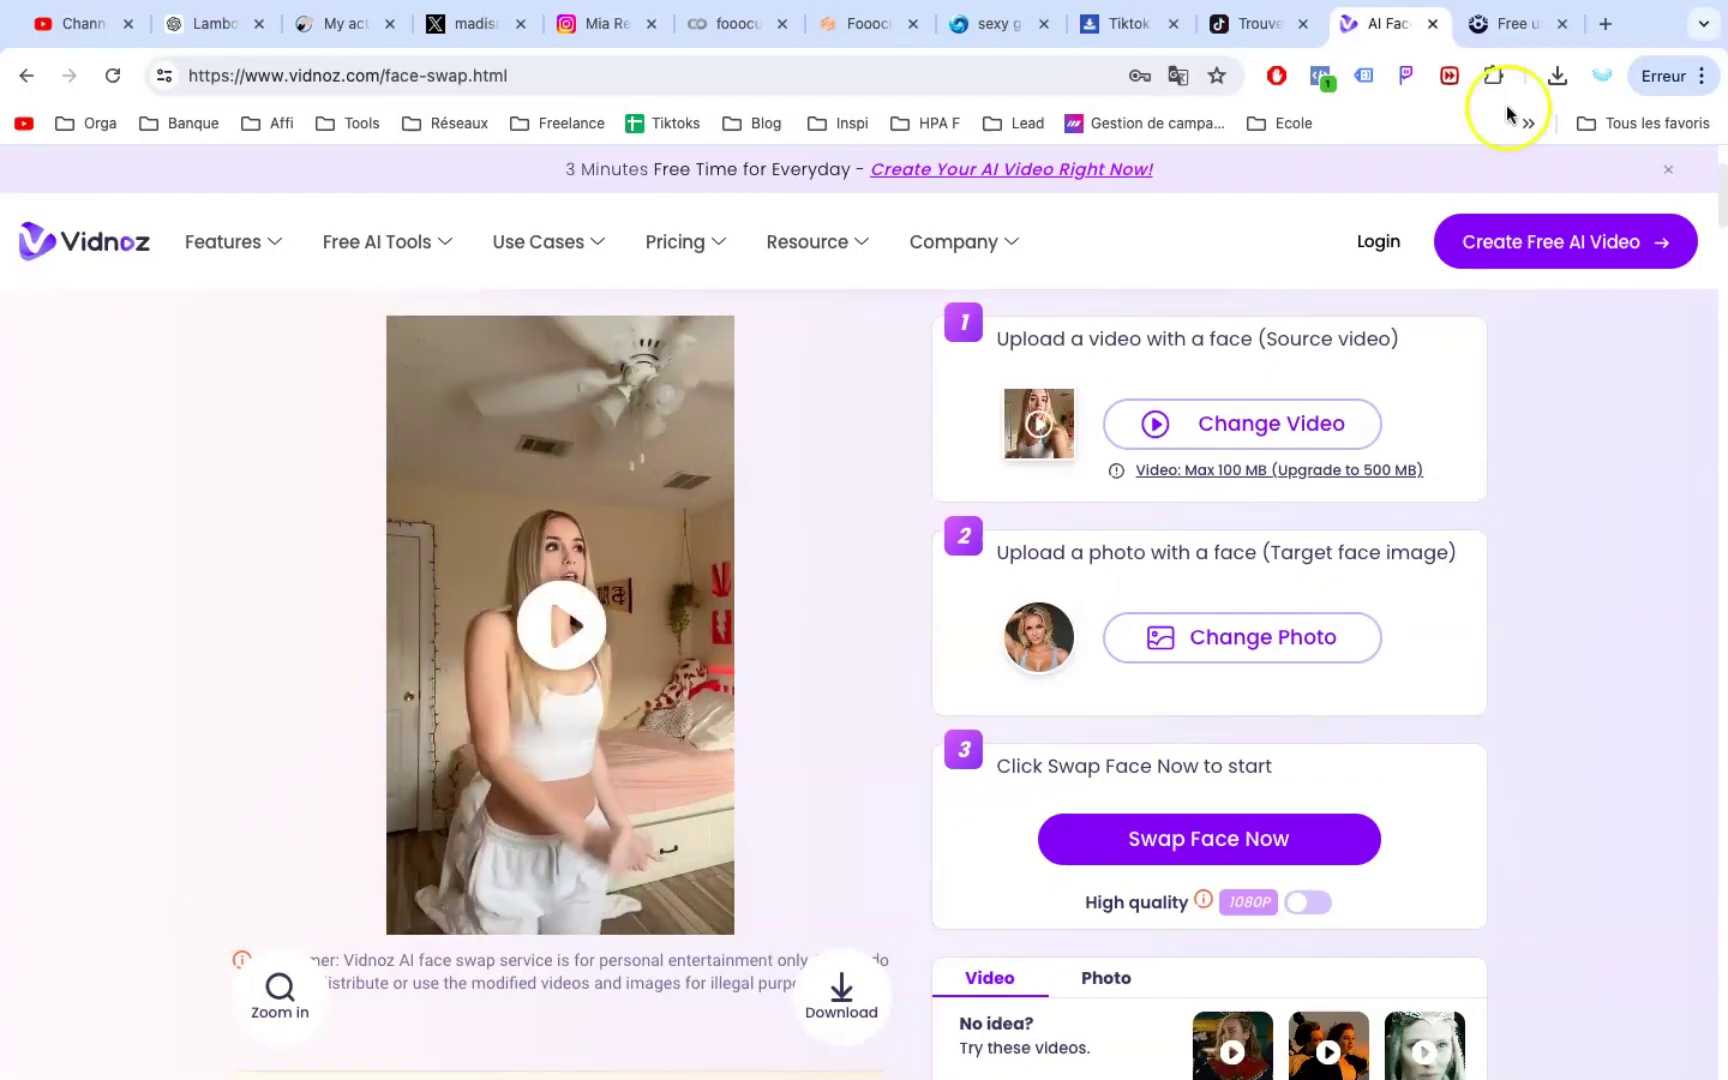
Step: Open a new browser tab and enter a search query about a blond woman
key(ctrl+t)
text(blond woman playing with her ha)
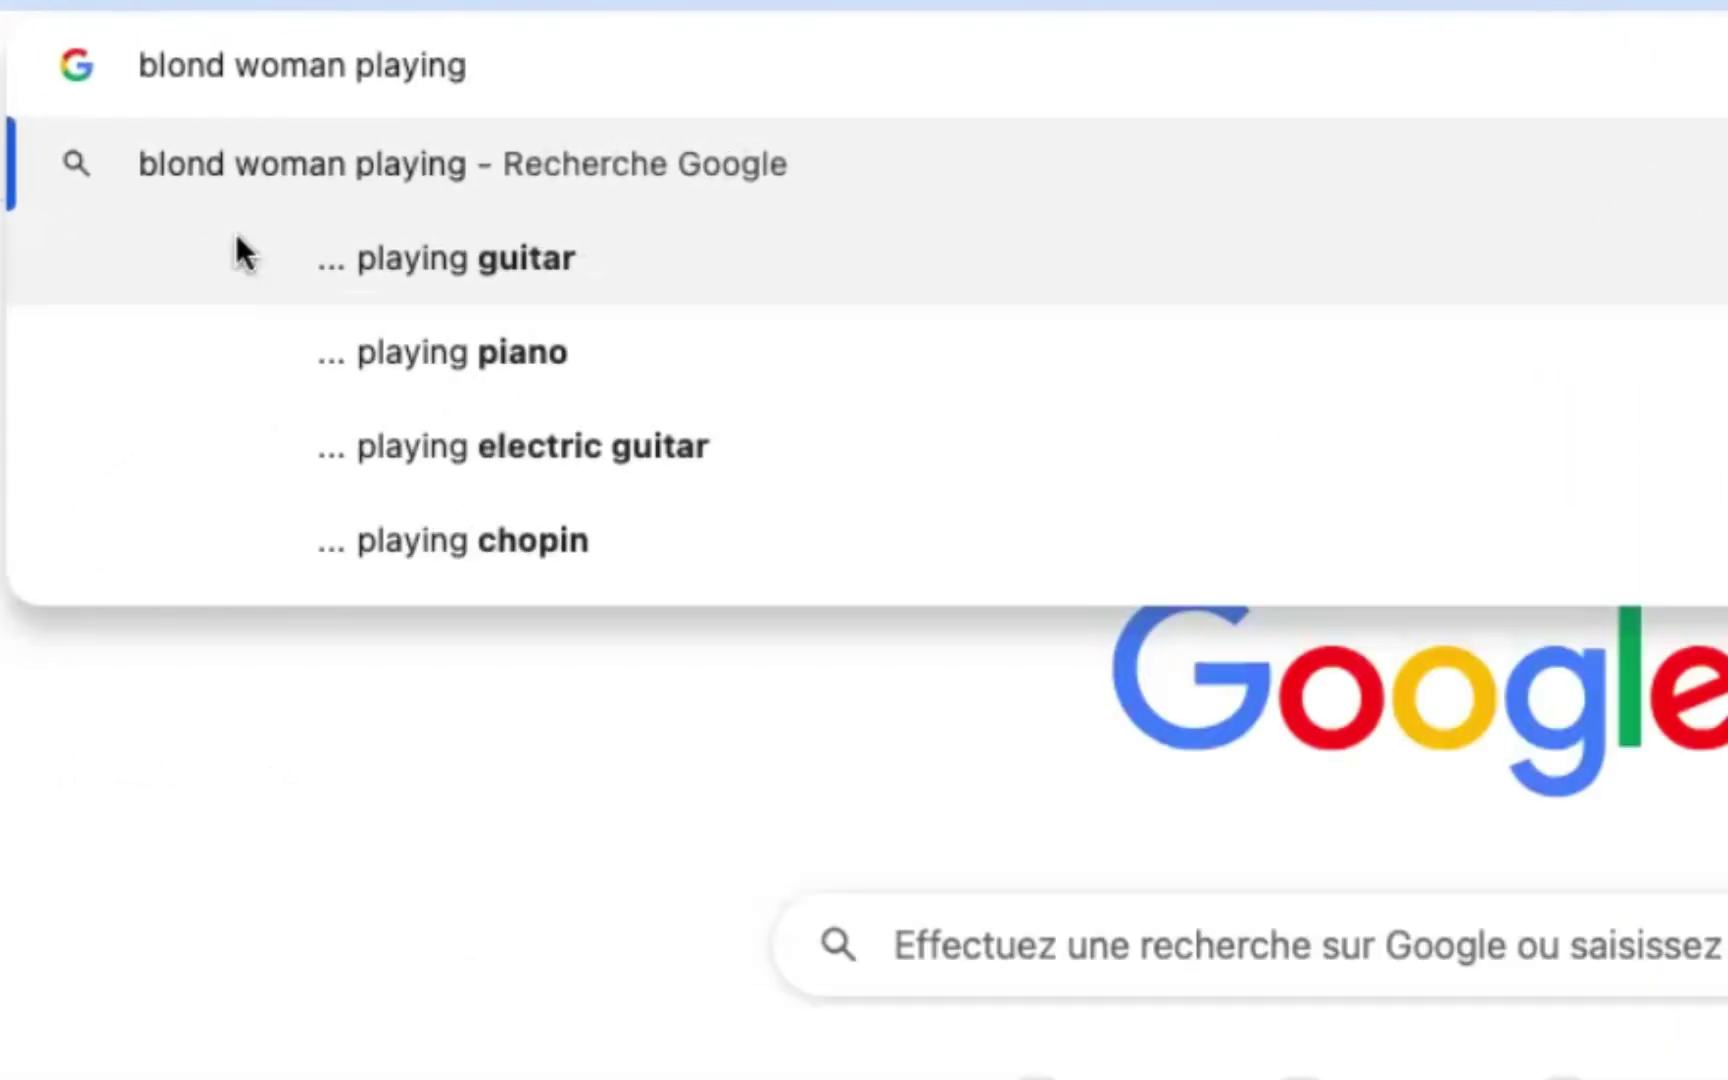
key(BackSpace)
key(BackSpace)
text(pussy)
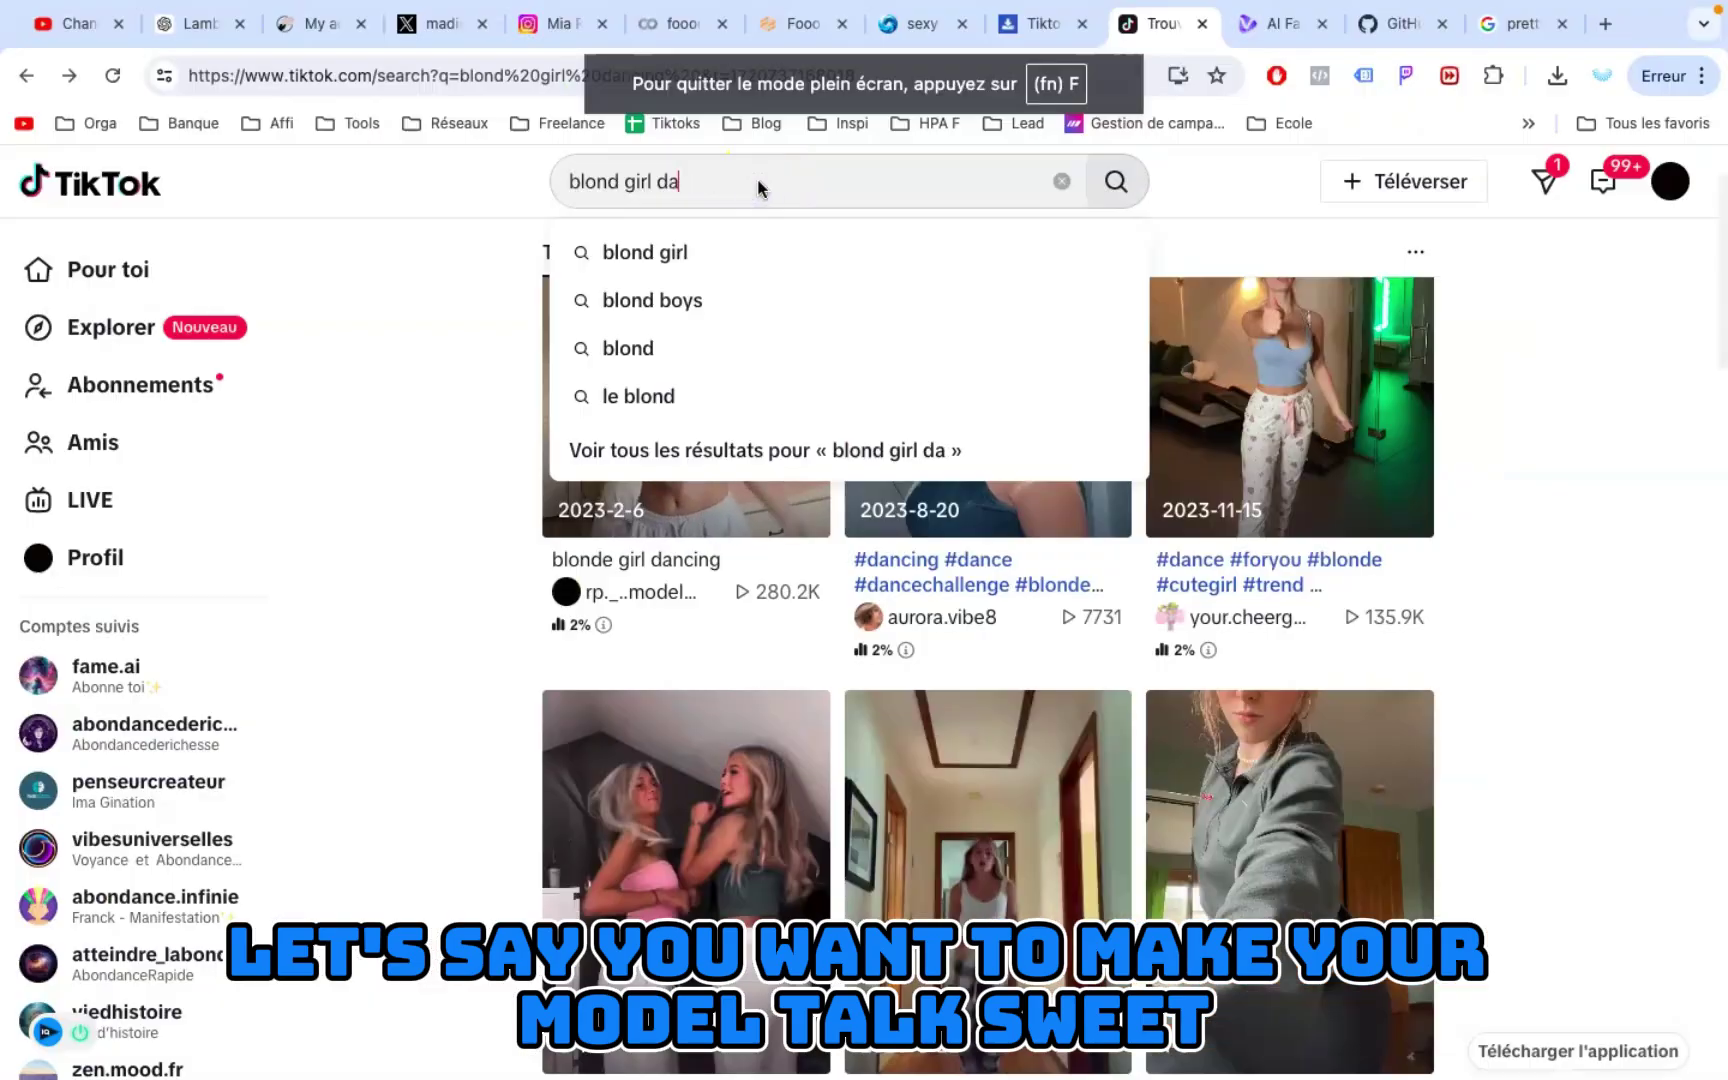
Step: Change the TikTok search to 'blond girl storytime' and open the 2-23 storytime video
key(BackSpace)
key(BackSpace)
text(storytime)
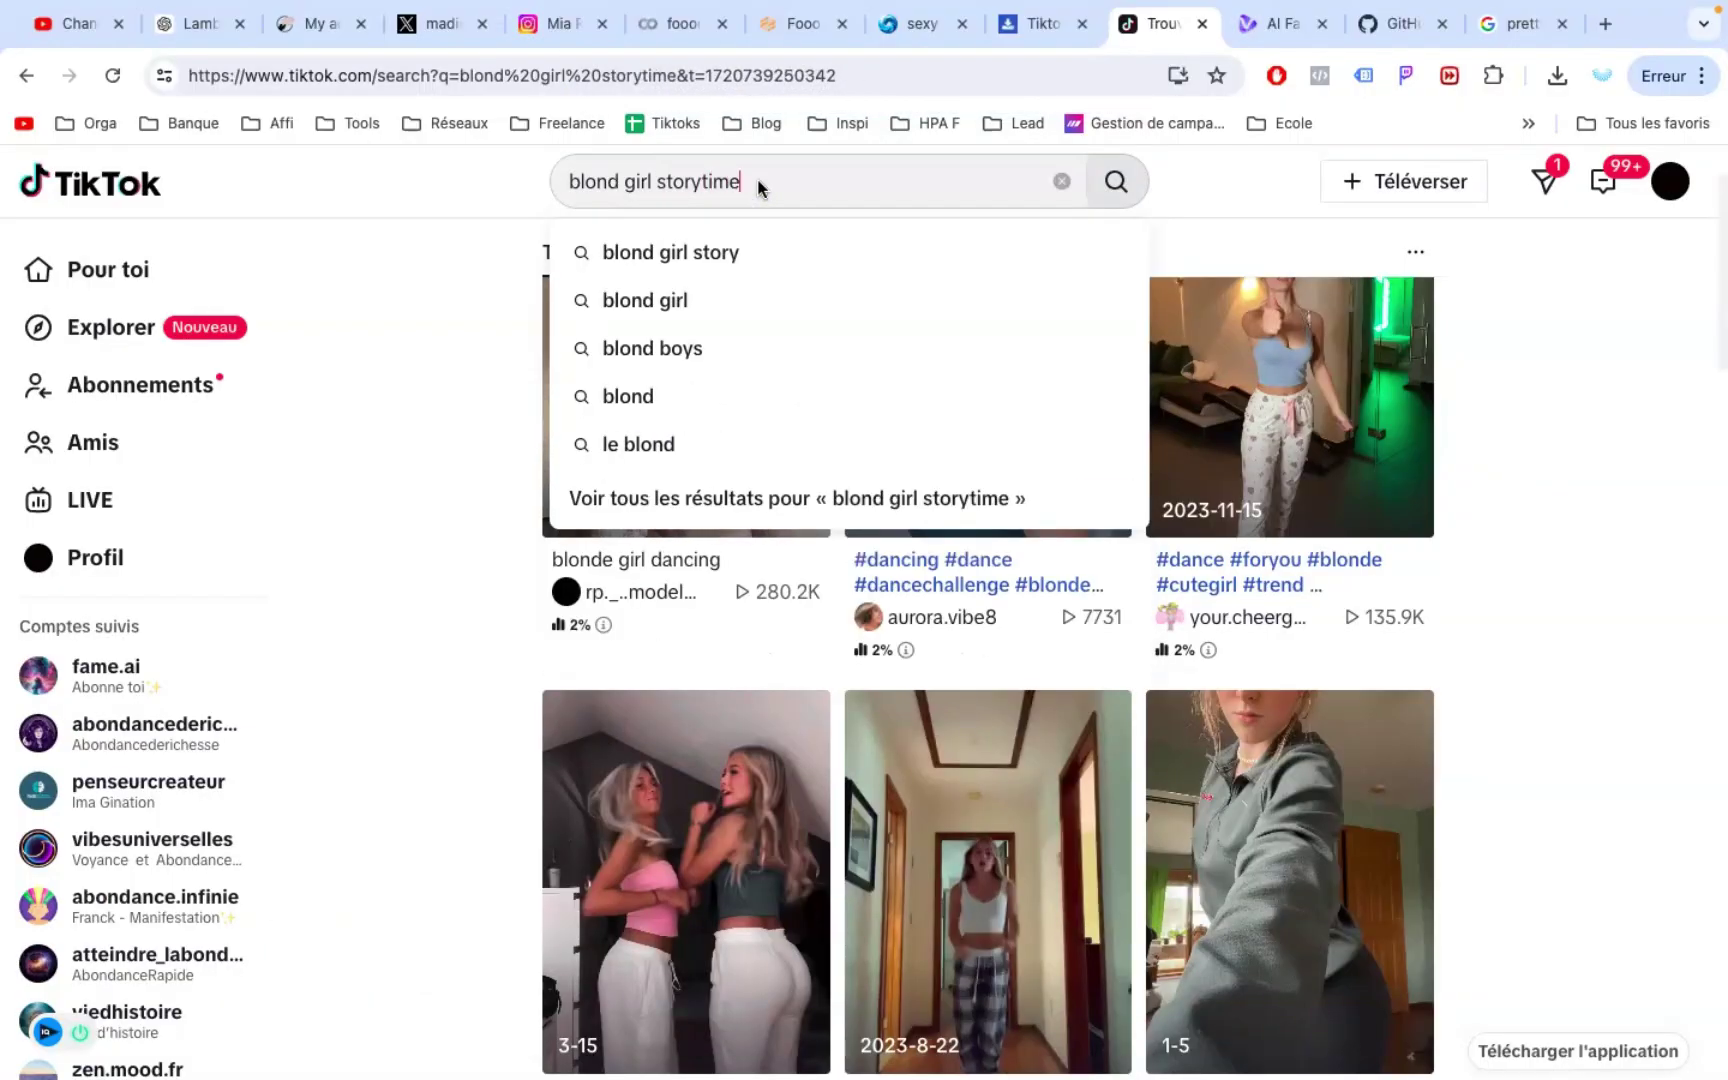
key(Return)
scroll(686, 617, down, 15)
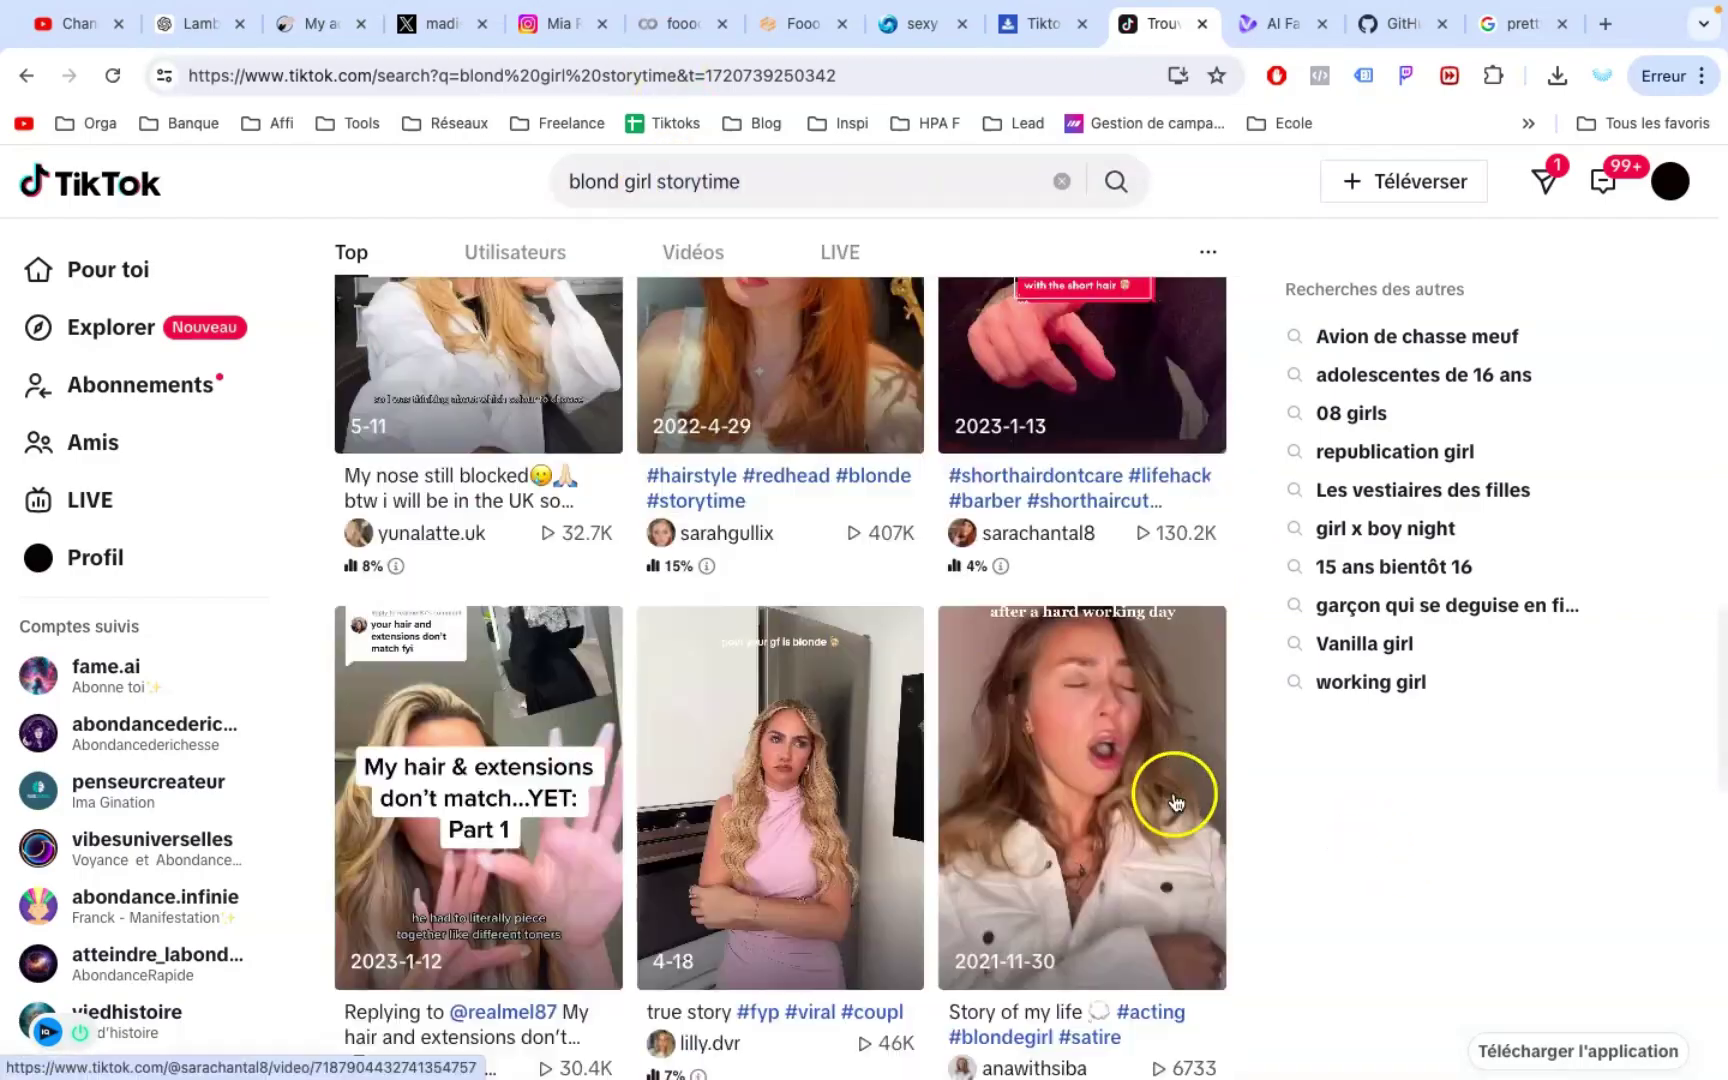
scroll(990, 470, down, 5)
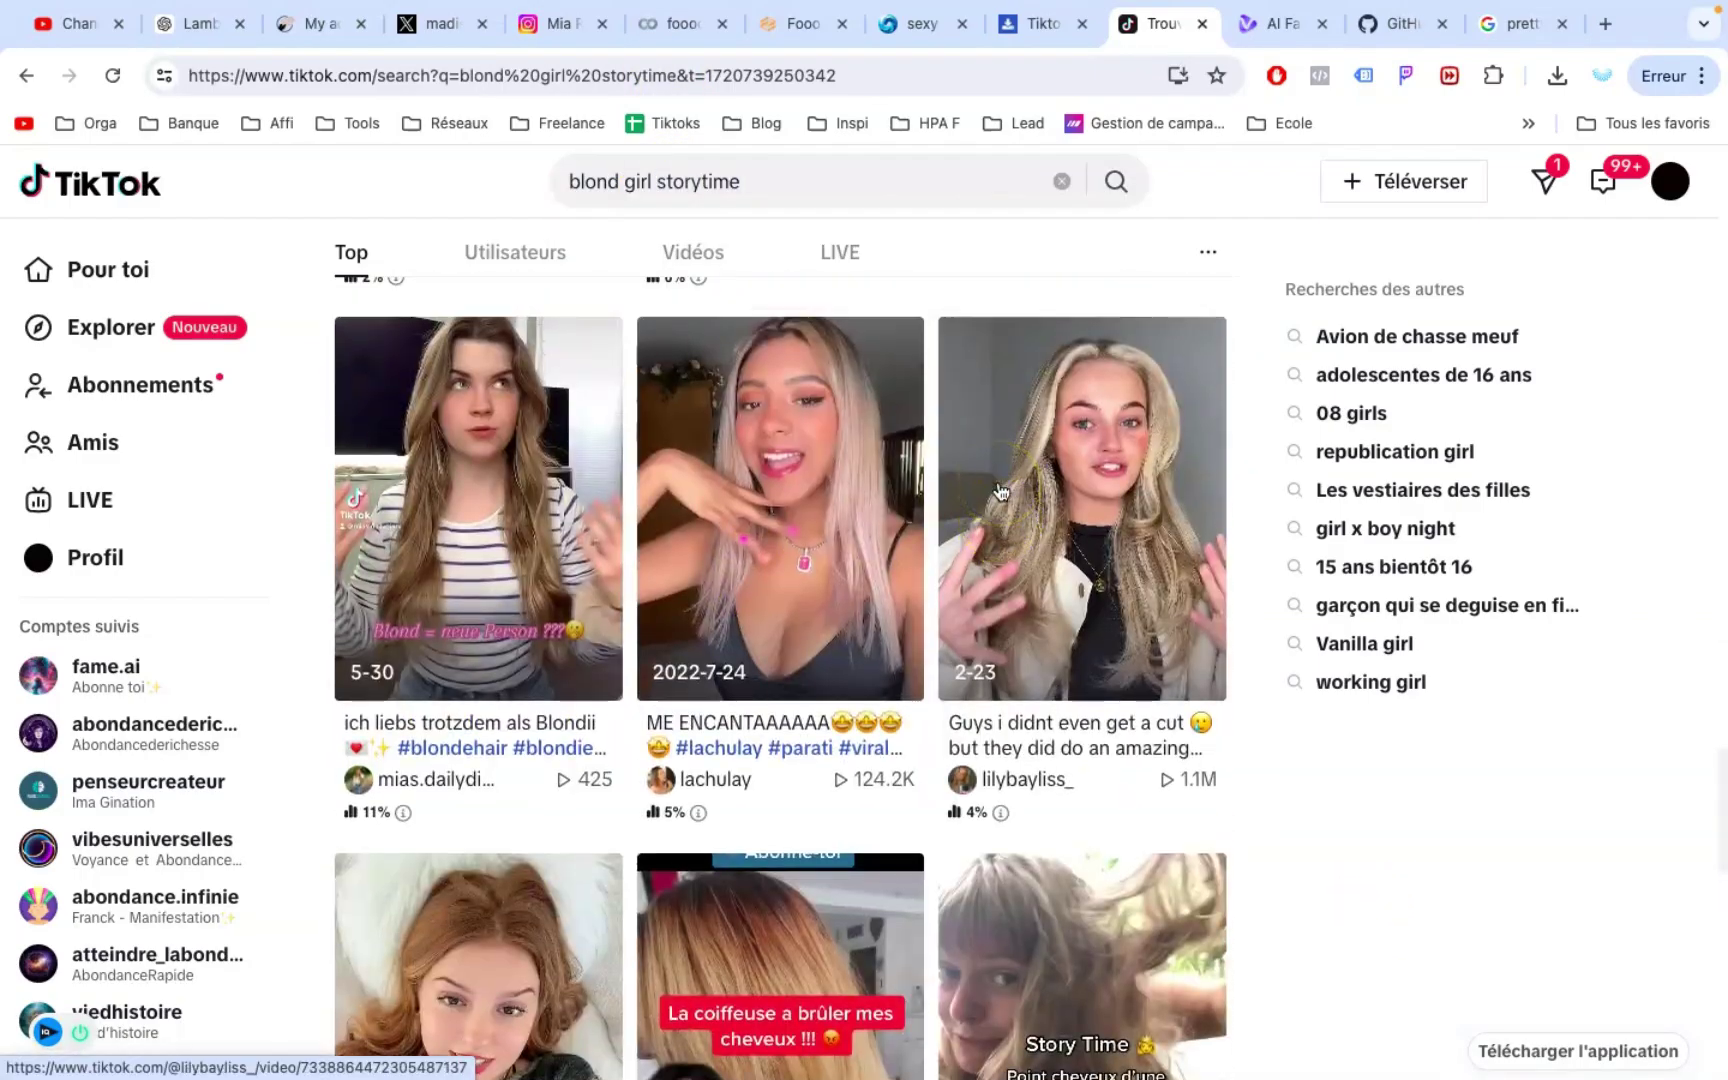
click(1093, 345)
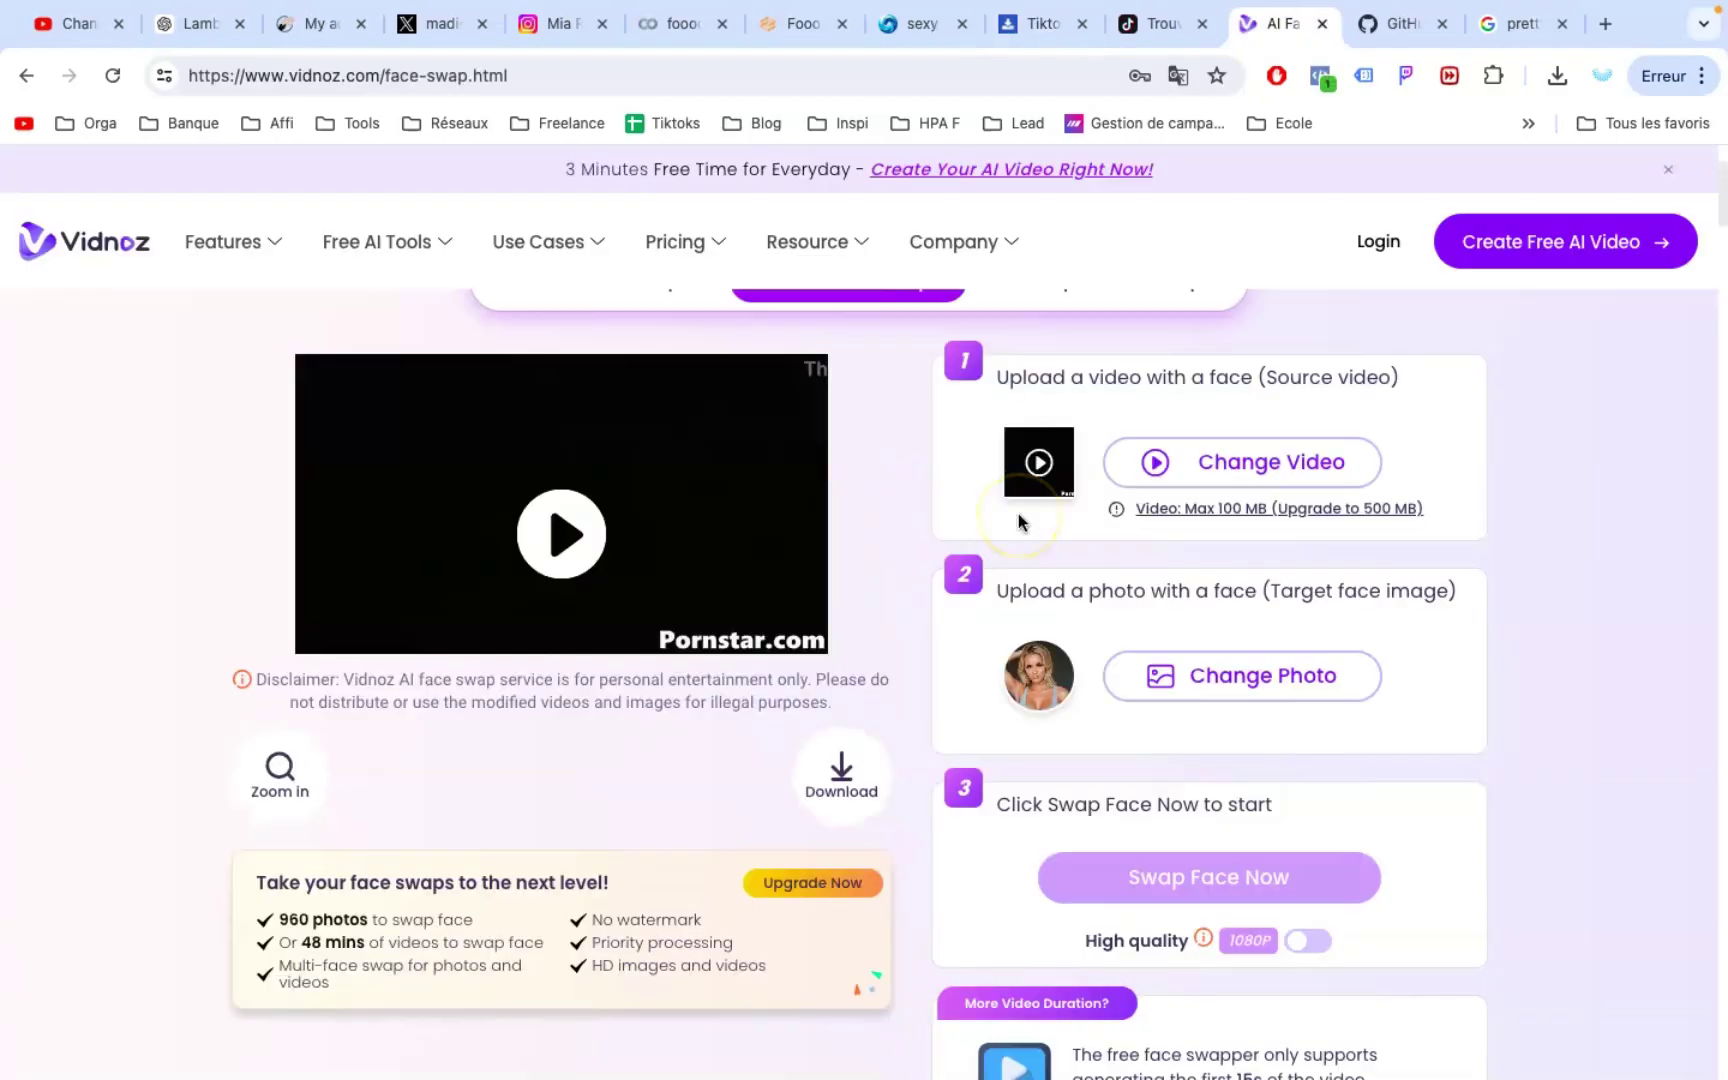
scroll(1040, 600, down, 2)
Step: Play the swapped storytime preview, bring up the sign-up form, then start a new voiceover project
click(488, 644)
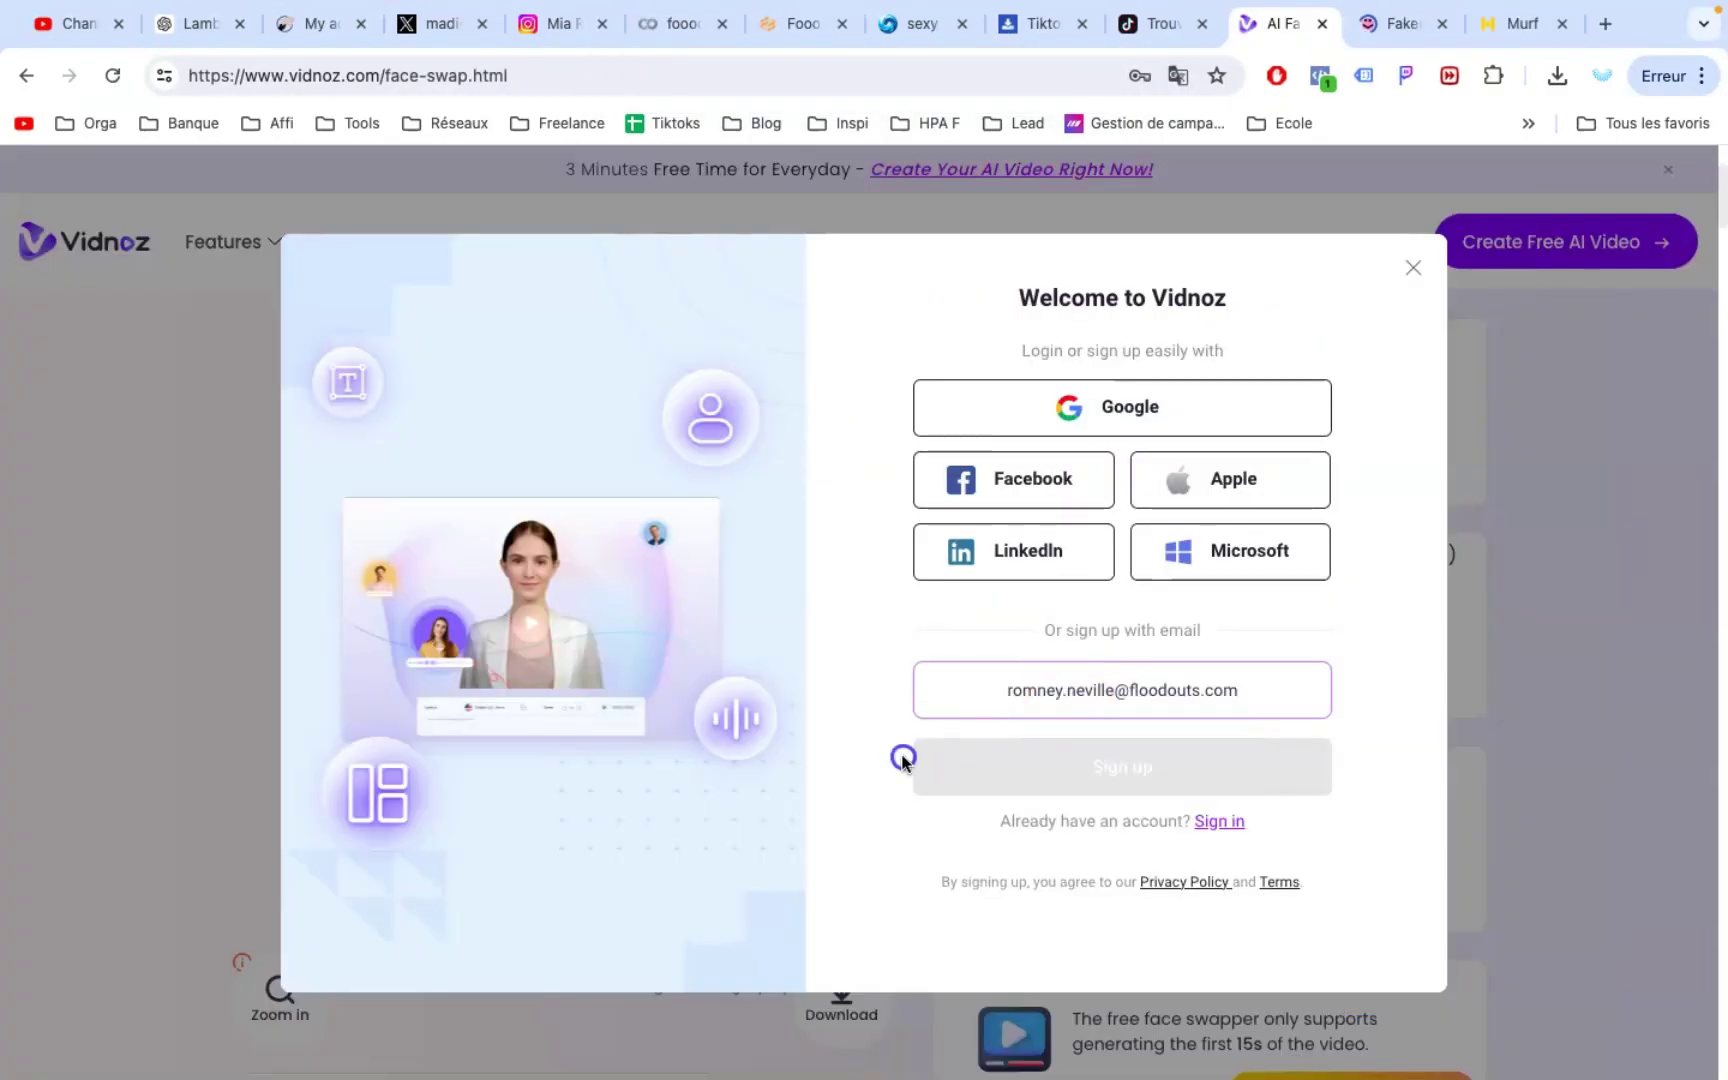
click(1153, 777)
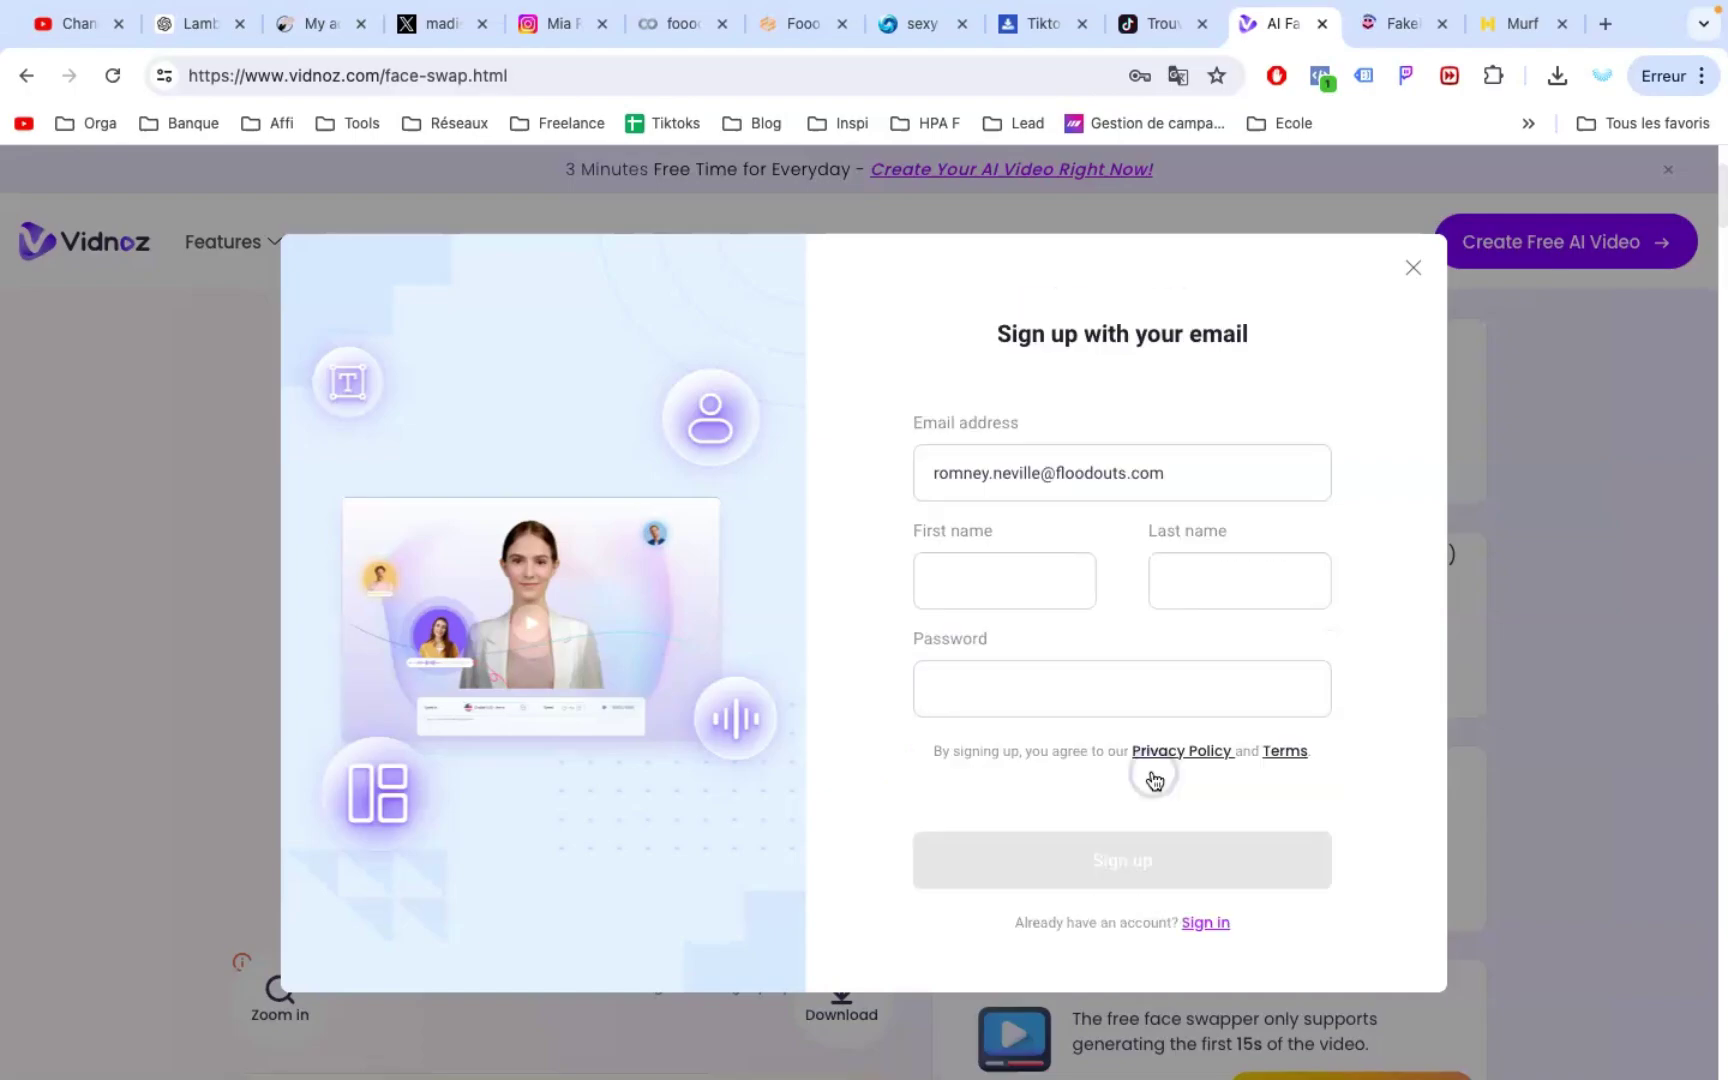
click(555, 473)
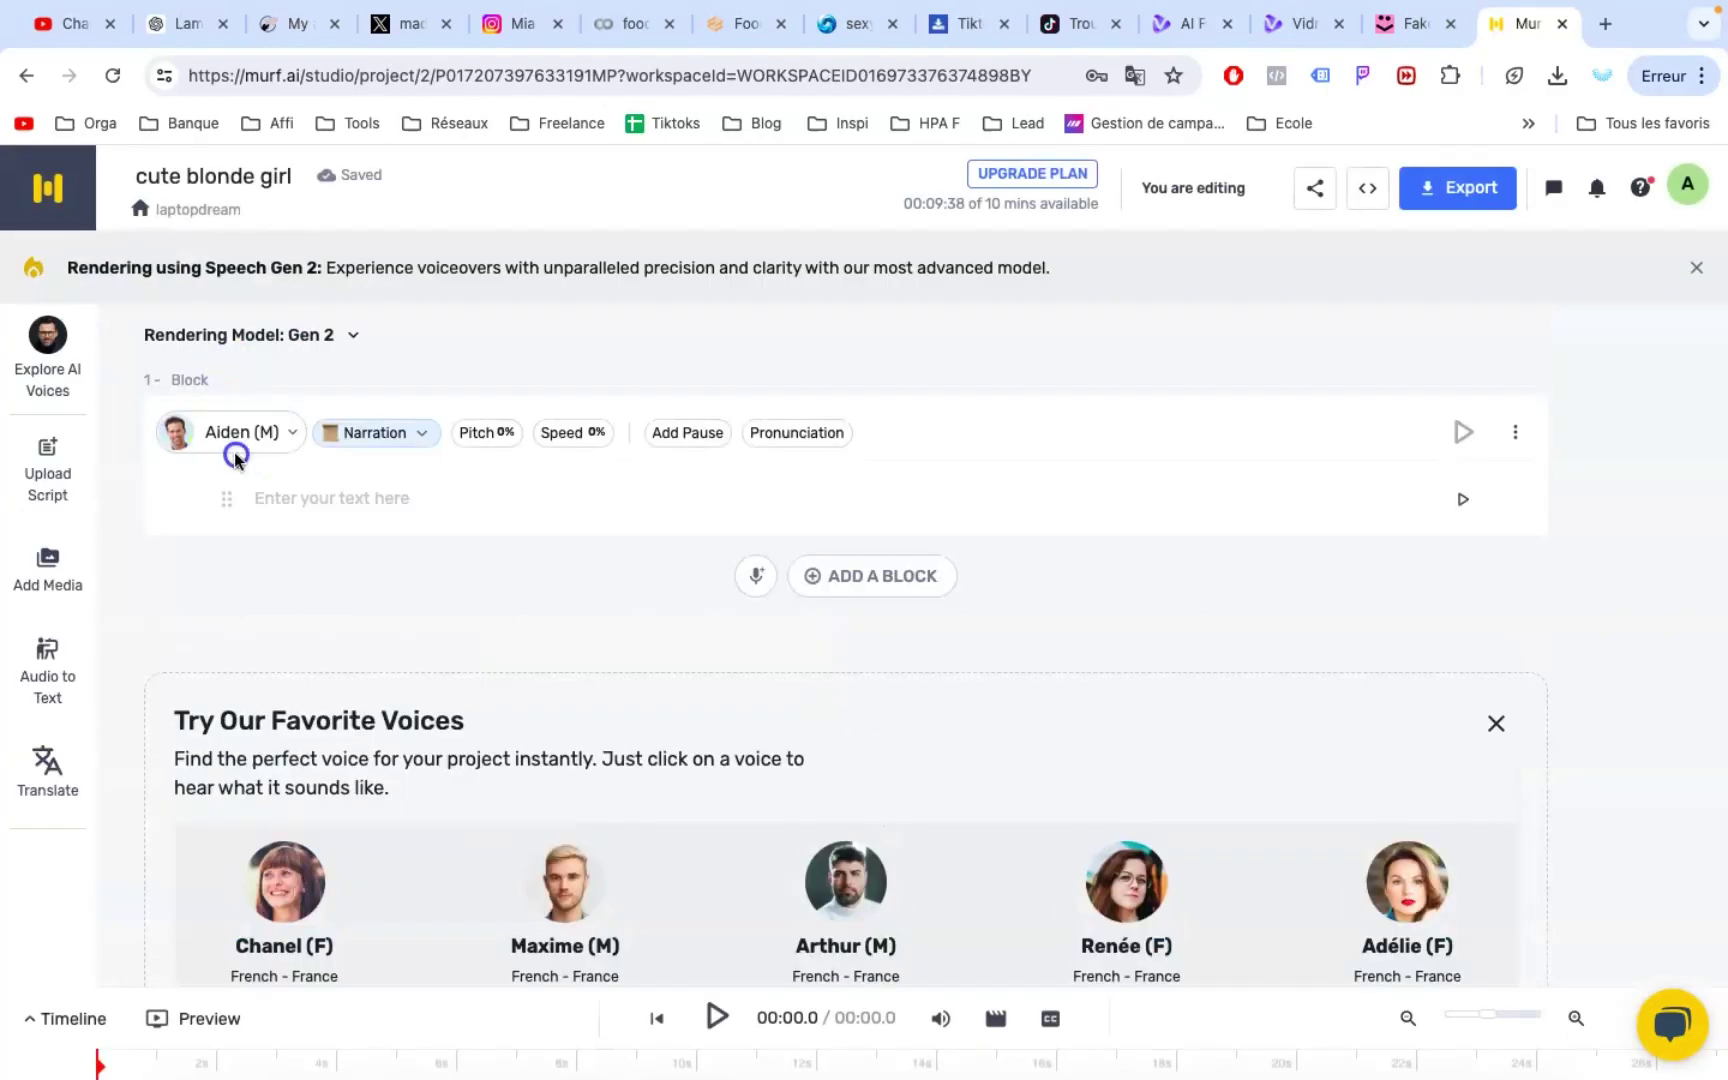
Step: Give the Murf text block the young English - UK female voice Emma (F)
click(231, 451)
click(200, 345)
click(170, 474)
click(185, 407)
click(285, 485)
click(180, 545)
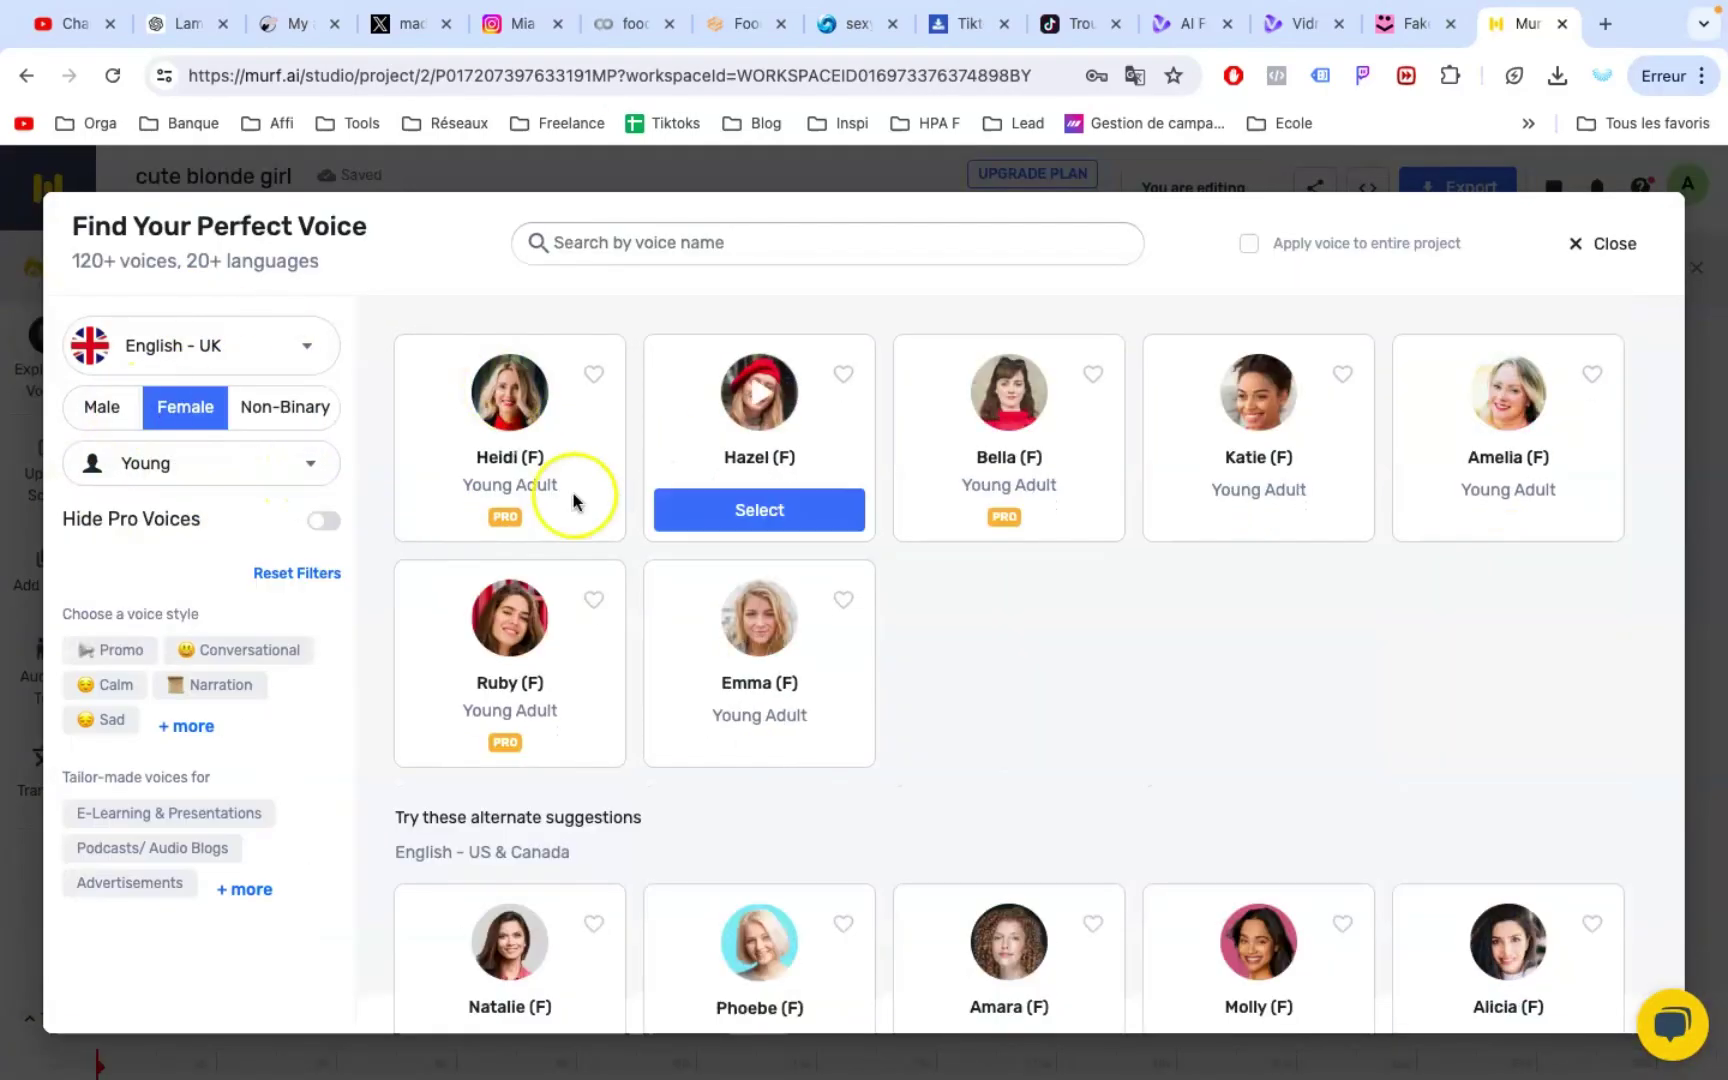
scroll(798, 575, down, 2)
click(760, 556)
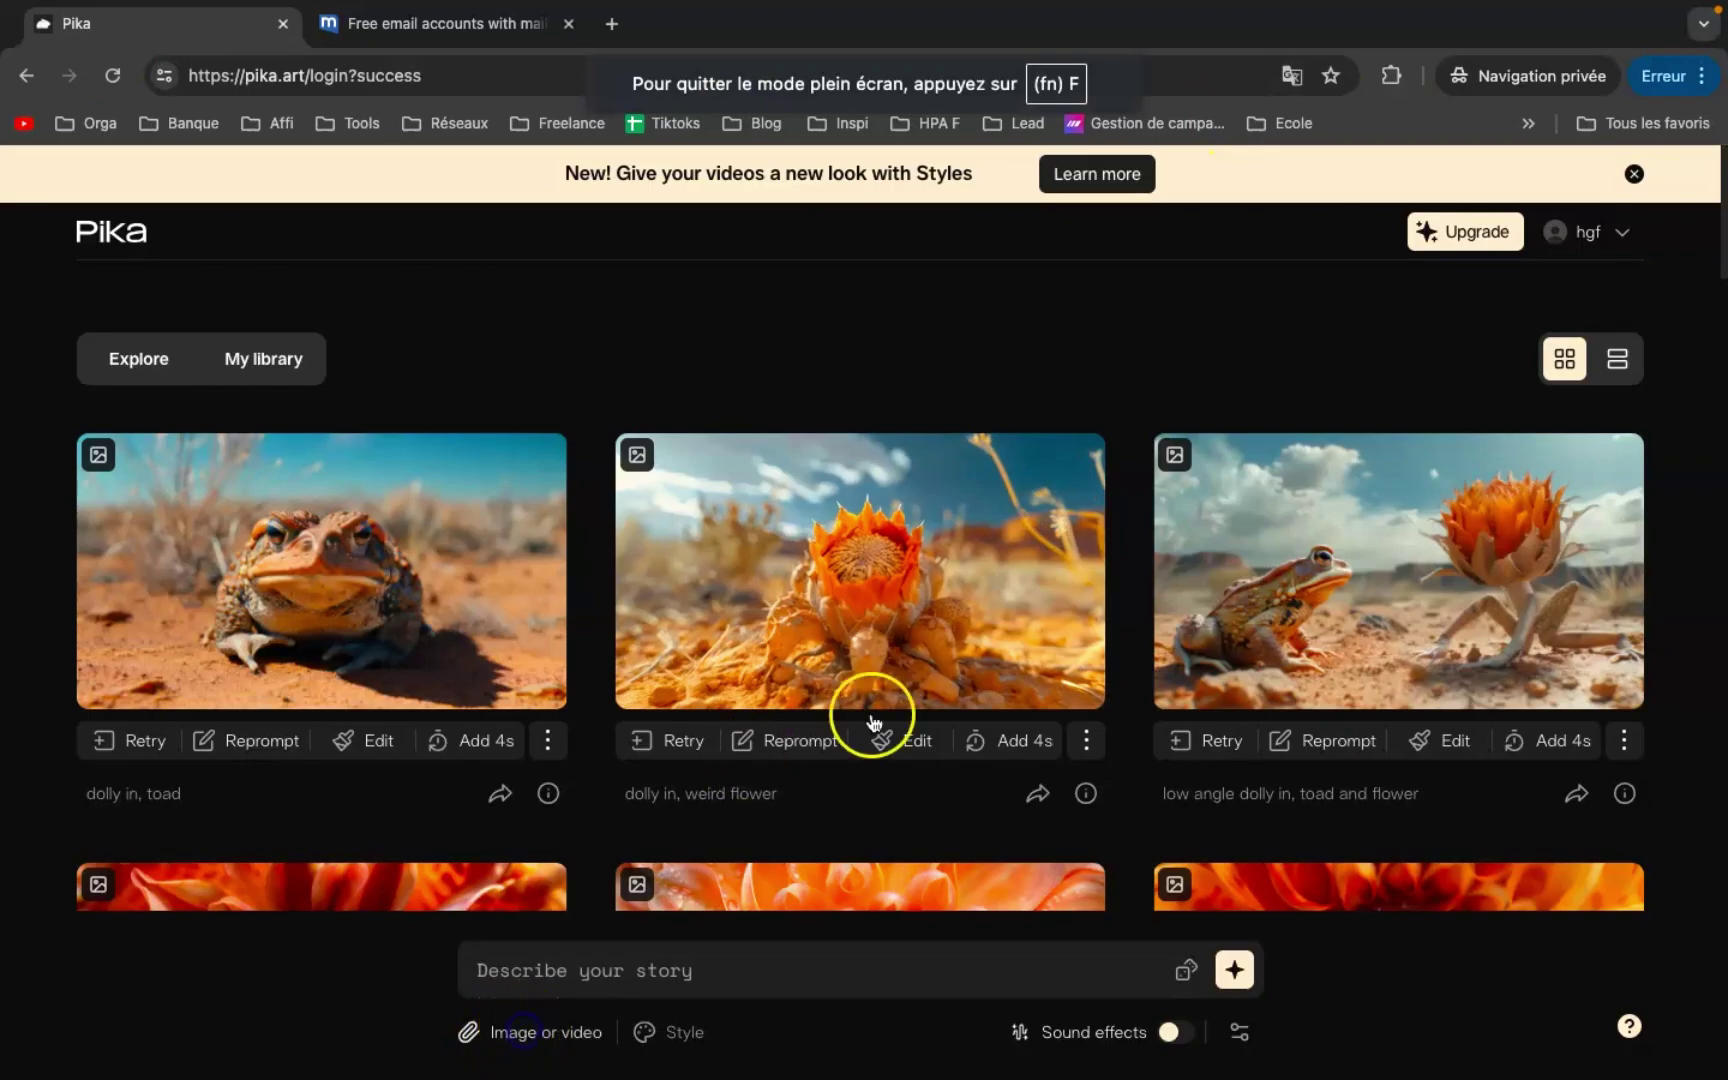
Step: In Pika, add the voiceover audio as lip sync and generate the lip-synced video
click(873, 722)
click(915, 970)
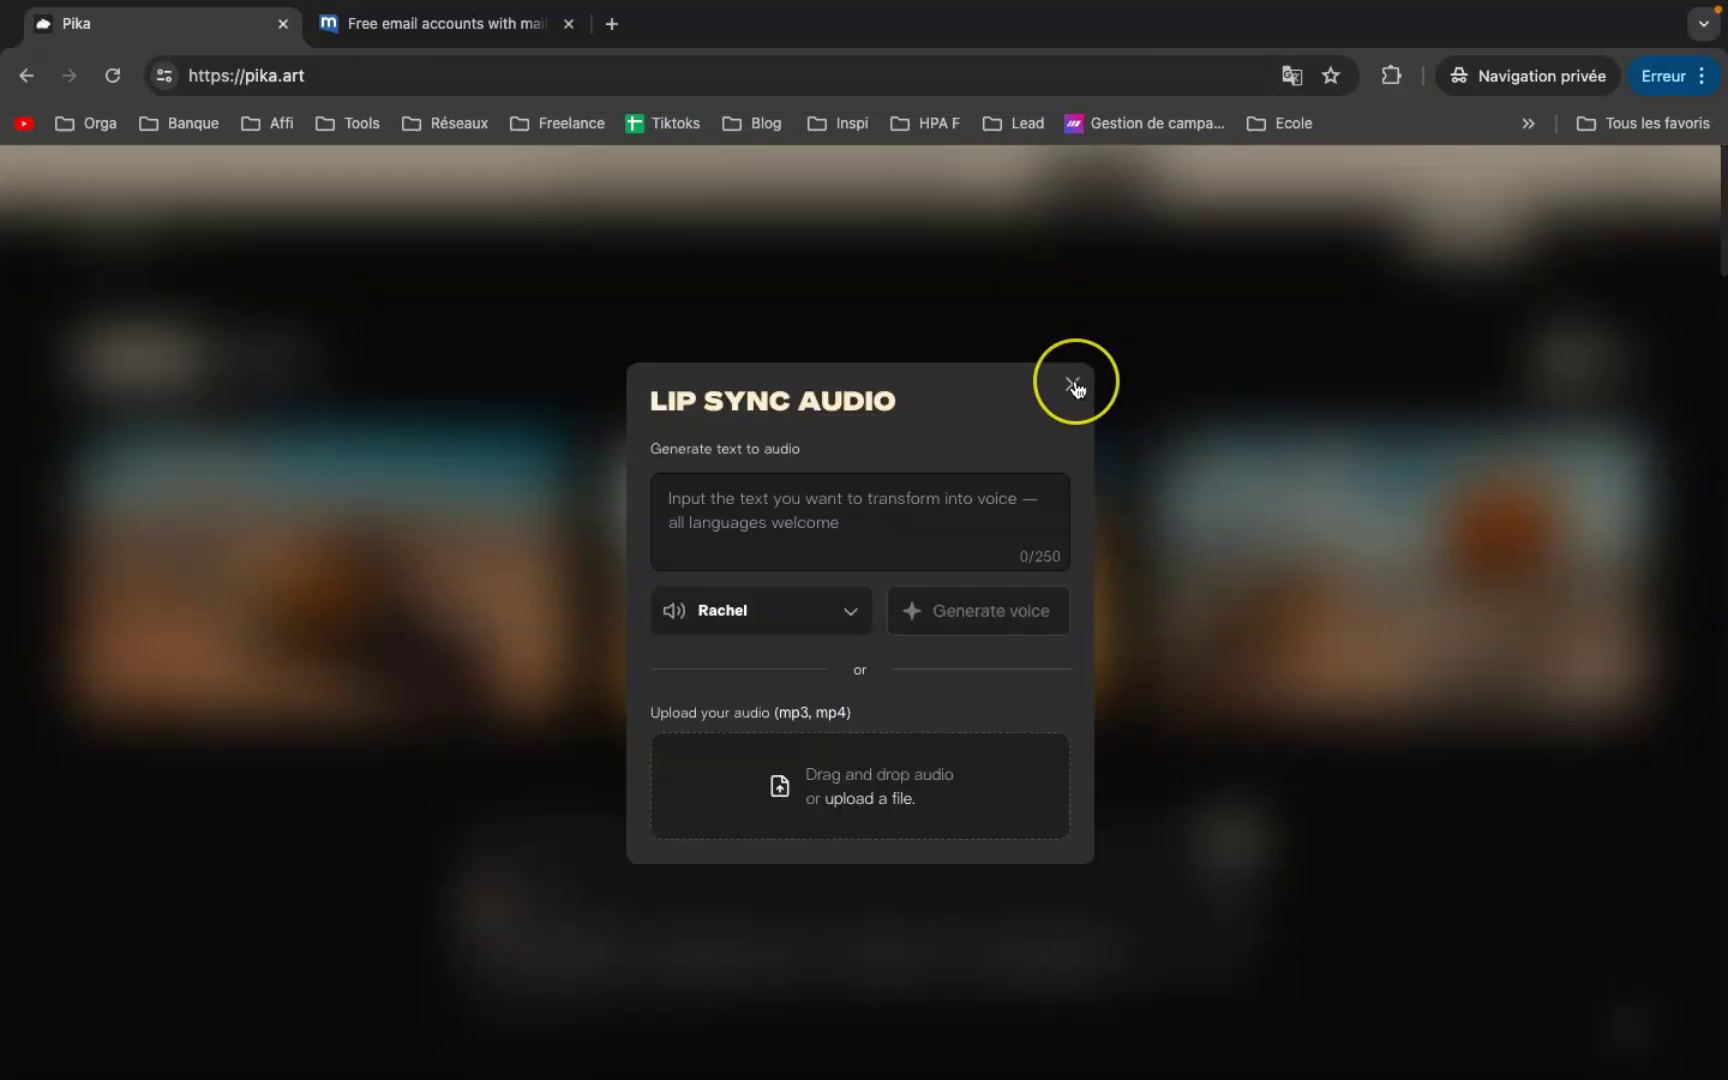
click(902, 798)
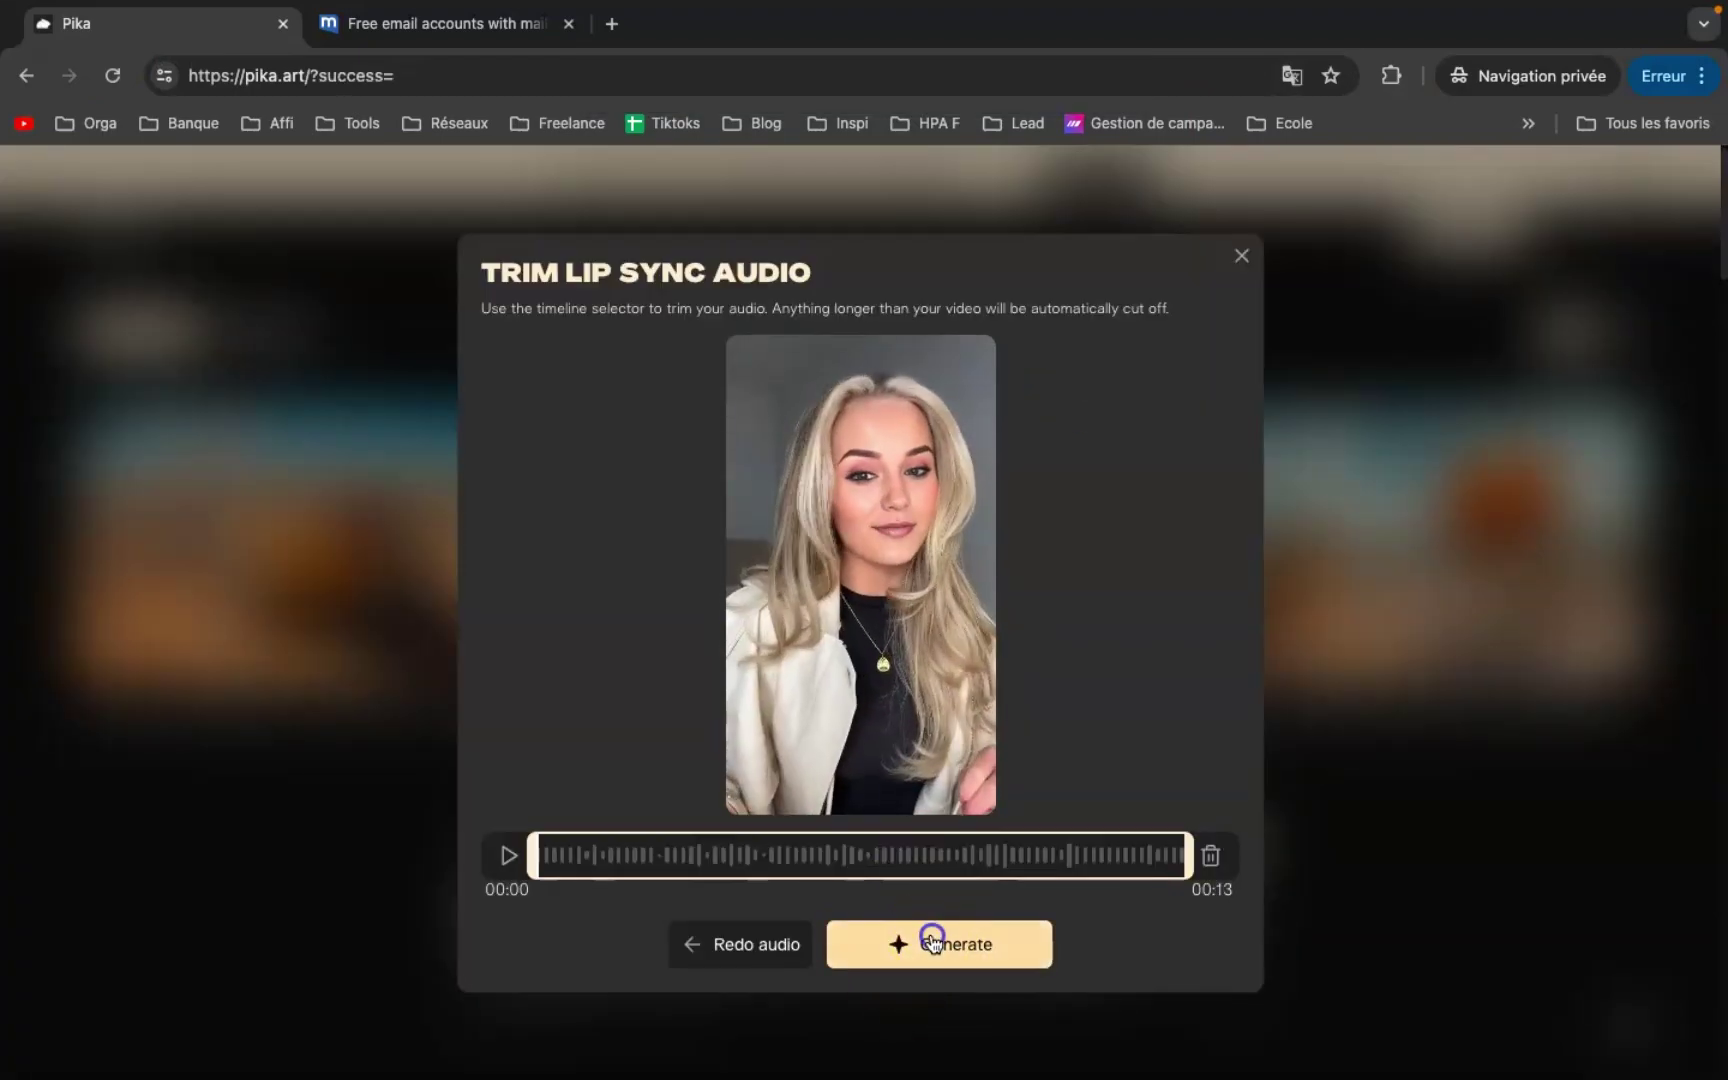
click(926, 937)
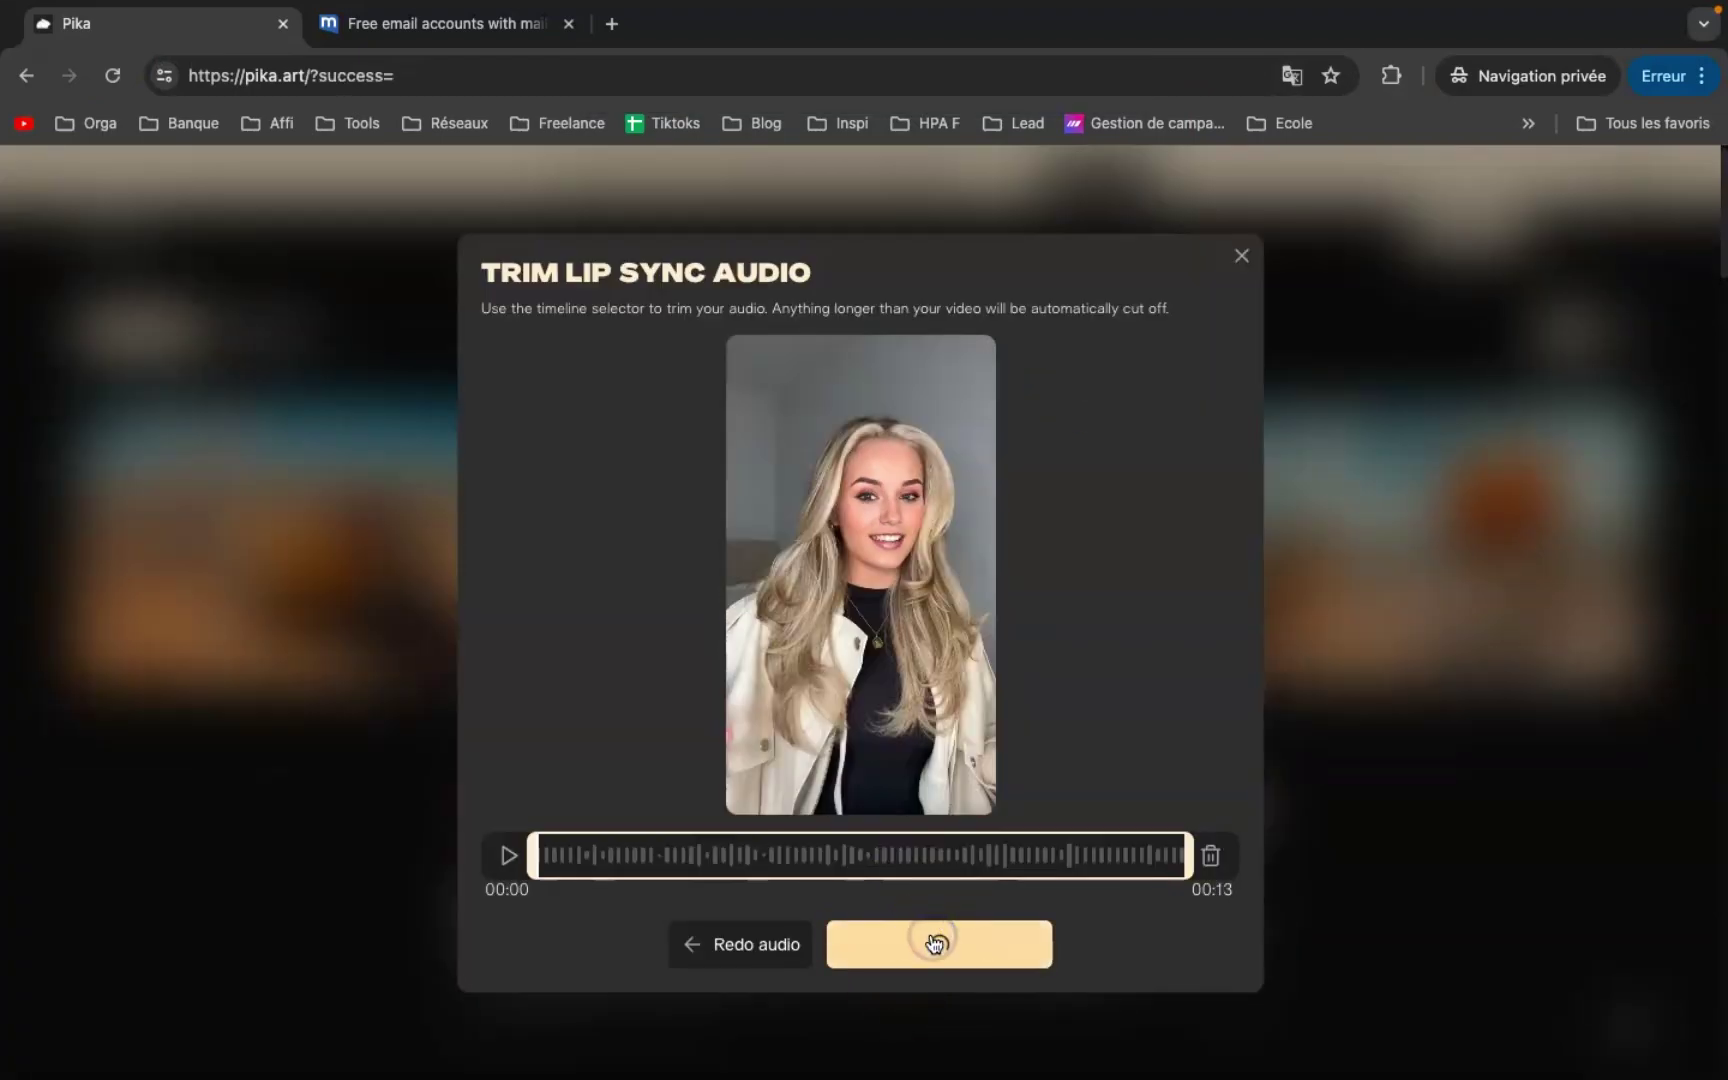